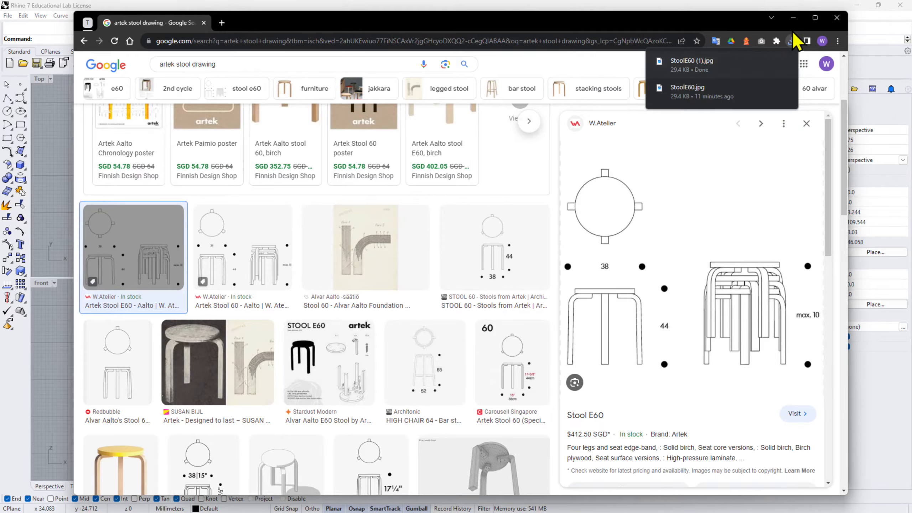
Step: Minimize the browser and the other open windows to reach the desktop, and open StoolE60.jpg in the image viewer
{"action": "left_click", "coordinate": [793, 18]}
{"action": "left_click", "coordinate": [785, 110]}
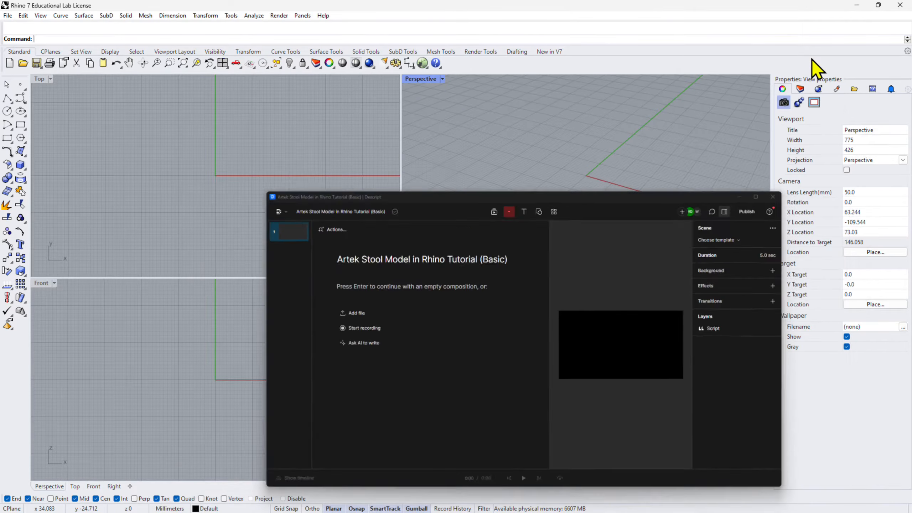
{"action": "left_click", "coordinate": [857, 6]}
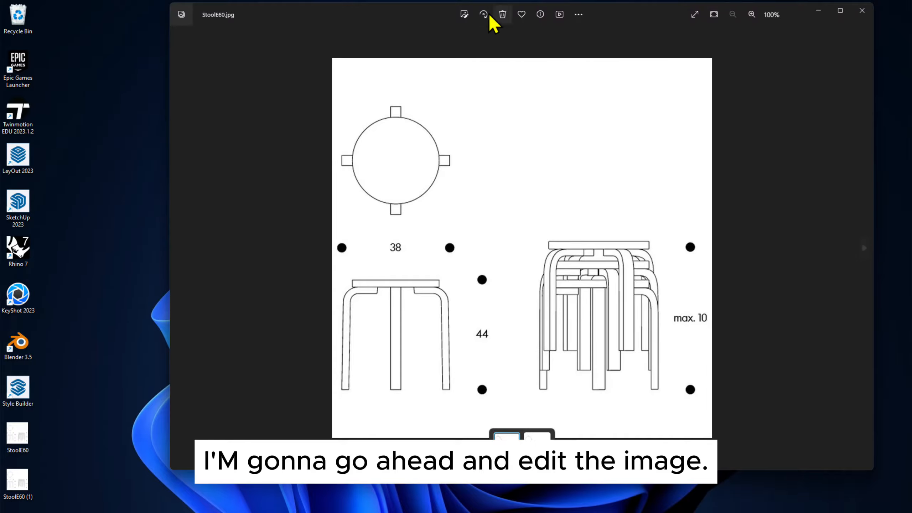
Step: Crop StoolE60.jpg tightly to the stool's front elevation, save over the original file, and close the image viewer
{"action": "left_click", "coordinate": [468, 15]}
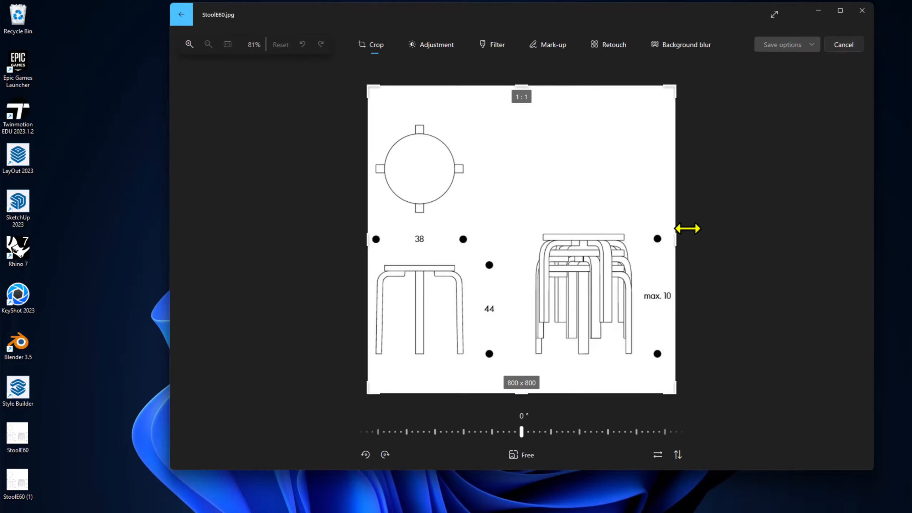
{"action": "left_click_drag", "start_coordinate": [682, 240], "coordinate": [470, 225]}
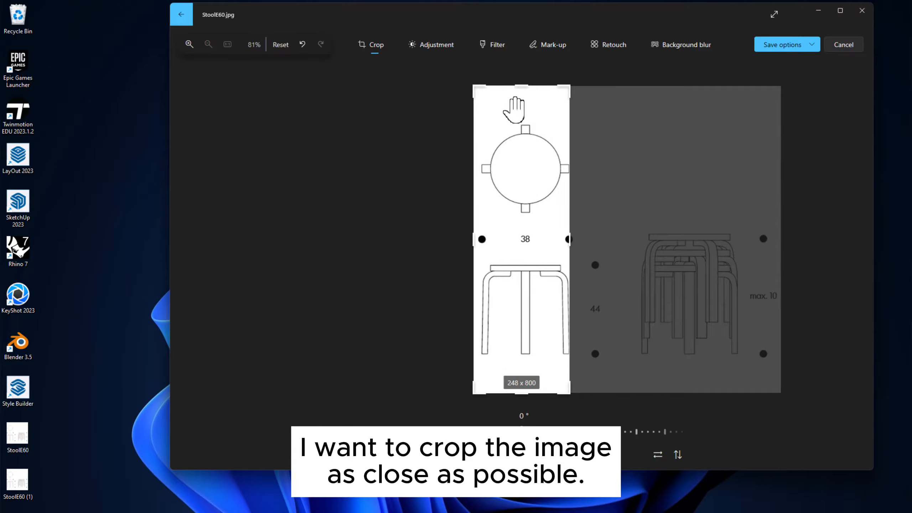
{"action": "left_click_drag", "start_coordinate": [517, 88], "coordinate": [554, 263]}
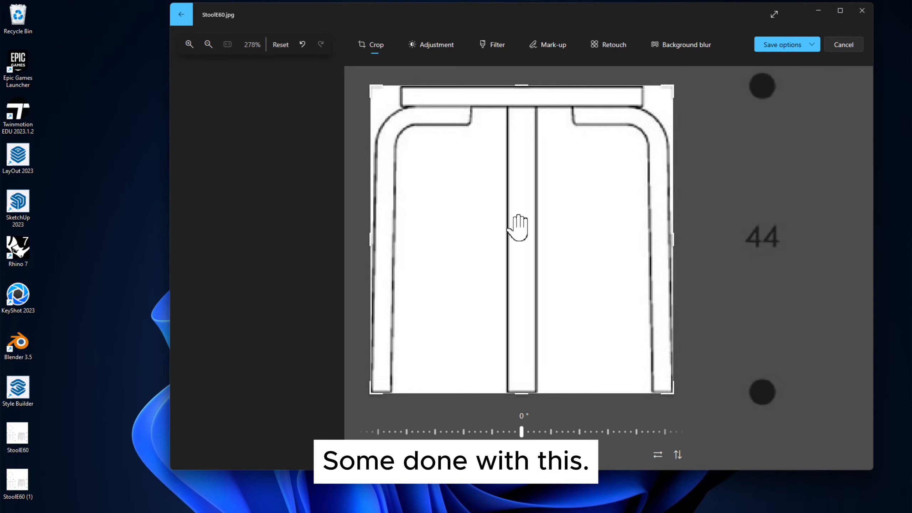
{"action": "left_click", "coordinate": [789, 46]}
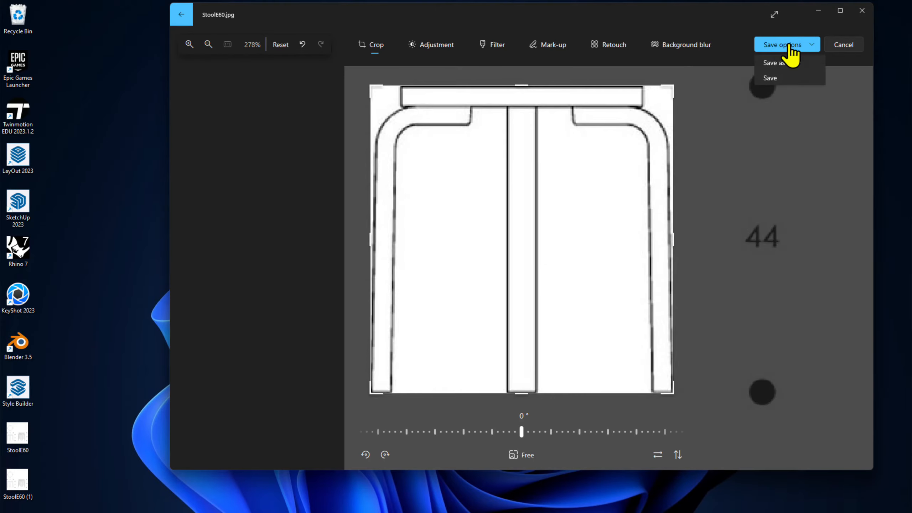
{"action": "left_click", "coordinate": [788, 77]}
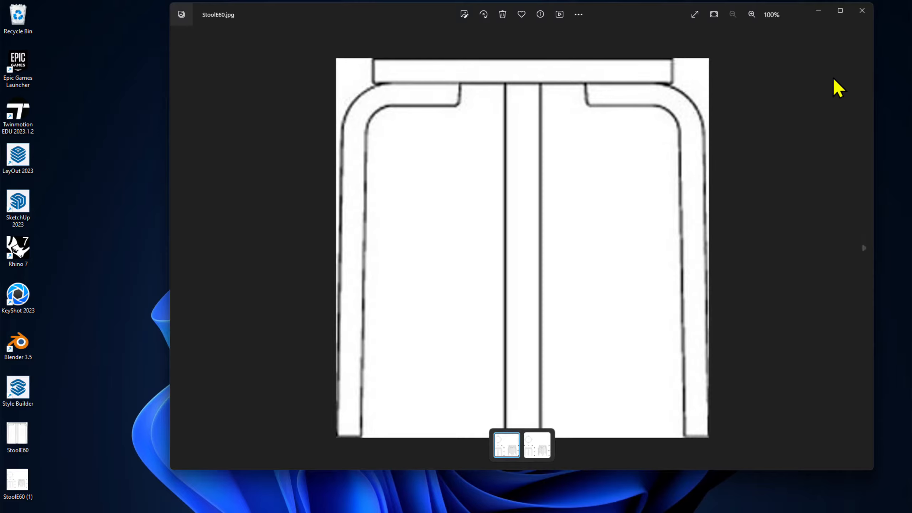
{"action": "left_click", "coordinate": [860, 11]}
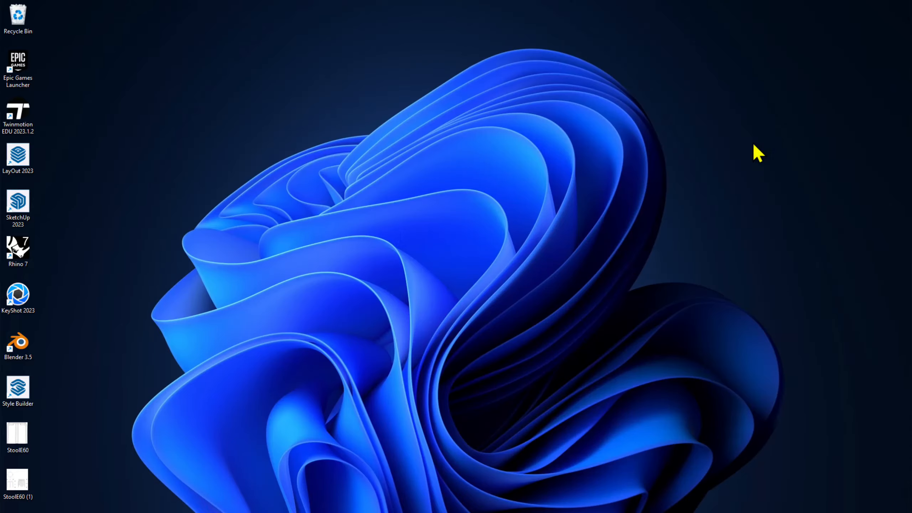
Step: Switch to Rhino, maximize its window, and start a new model from the Large Objects - Millimeters template
{"action": "left_click", "coordinate": [592, 502]}
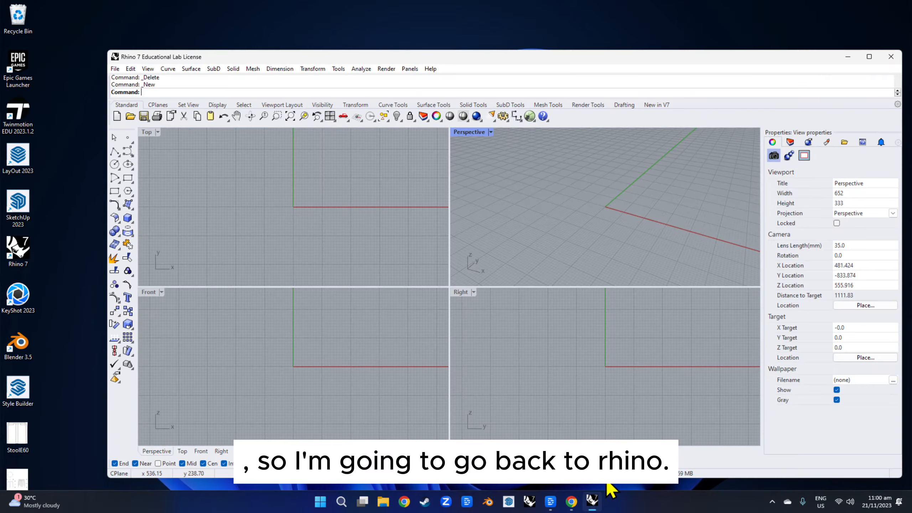
{"action": "double_click", "coordinate": [680, 58]}
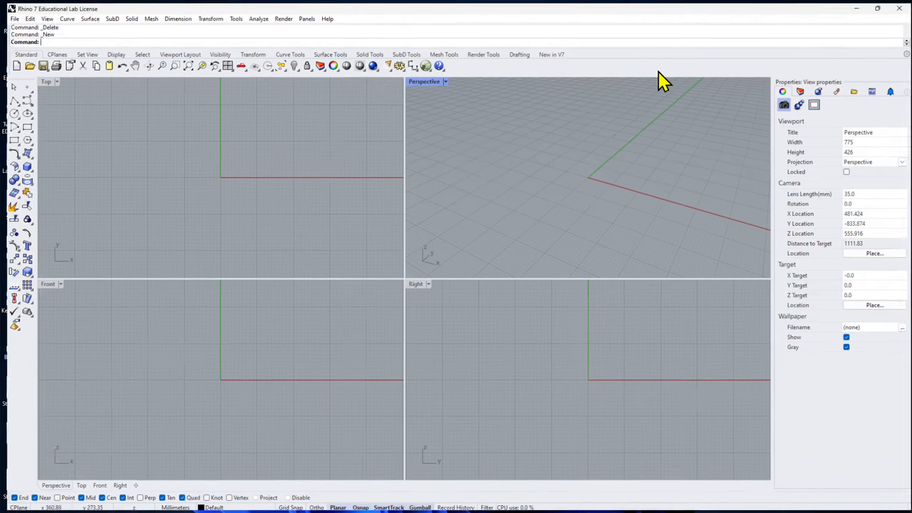
{"action": "left_click", "coordinate": [231, 160]}
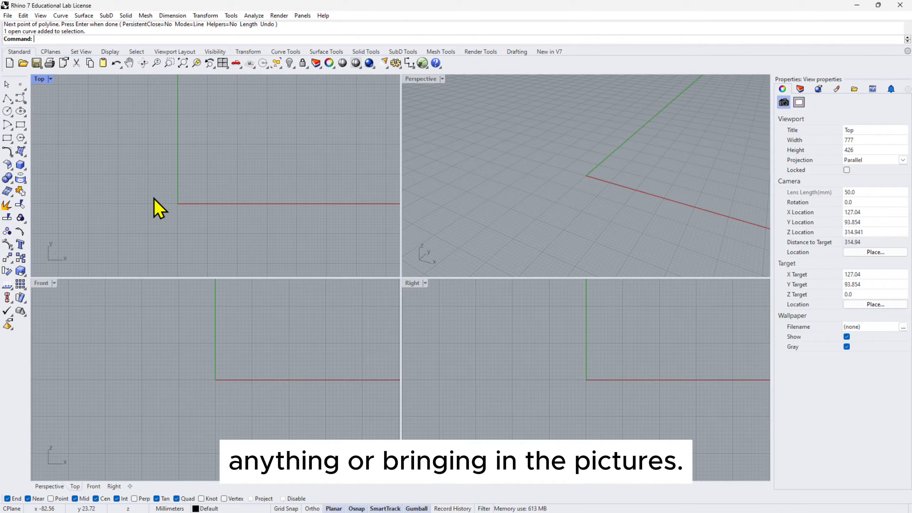
{"action": "left_click", "coordinate": [8, 15]}
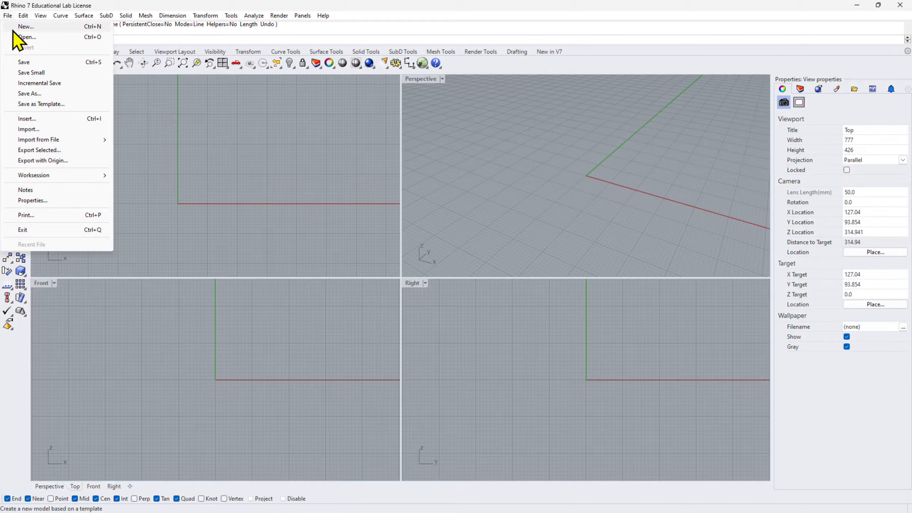
{"action": "left_click", "coordinate": [15, 29]}
{"action": "left_click", "coordinate": [459, 281]}
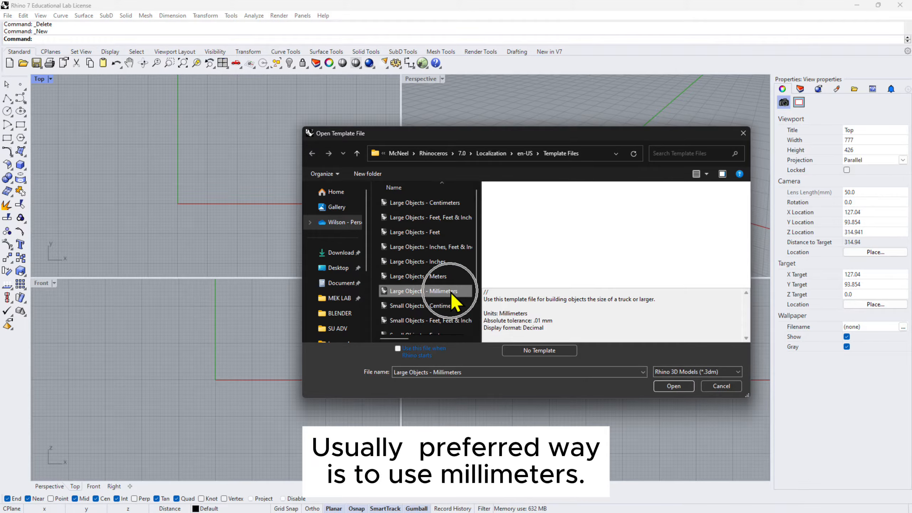
{"action": "left_click", "coordinate": [684, 385]}
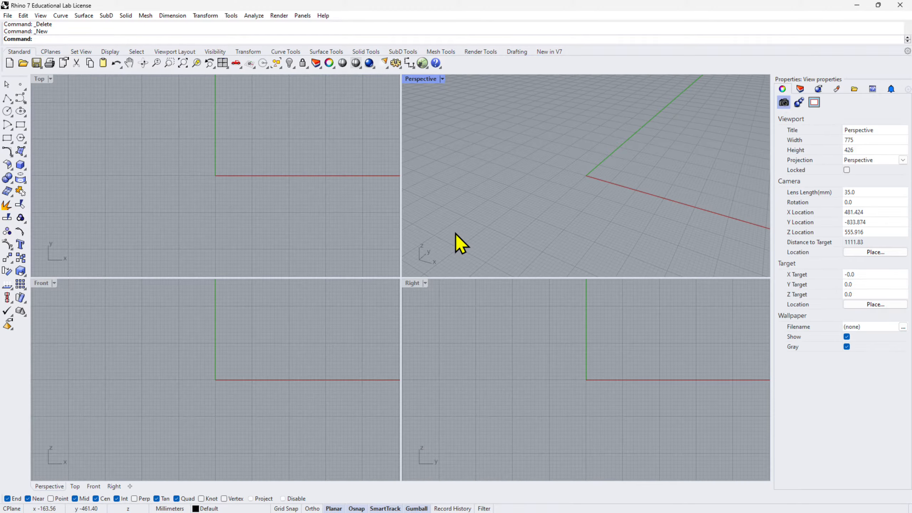
Step: Check the stool's width and height in StoolE60 (1).jpg on the desktop, and return to Rhino
{"action": "right_click_drag", "start_coordinate": [231, 210], "coordinate": [216, 230]}
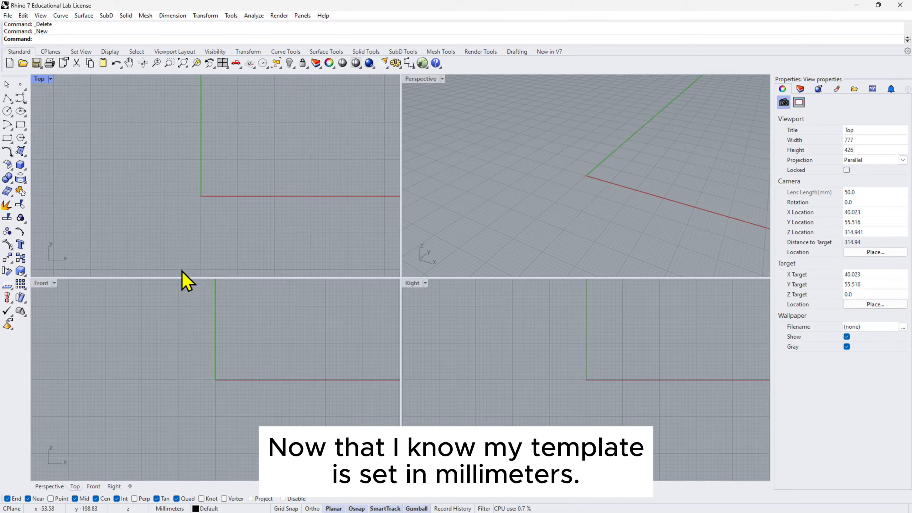
{"action": "right_click_drag", "start_coordinate": [334, 124], "coordinate": [301, 131]}
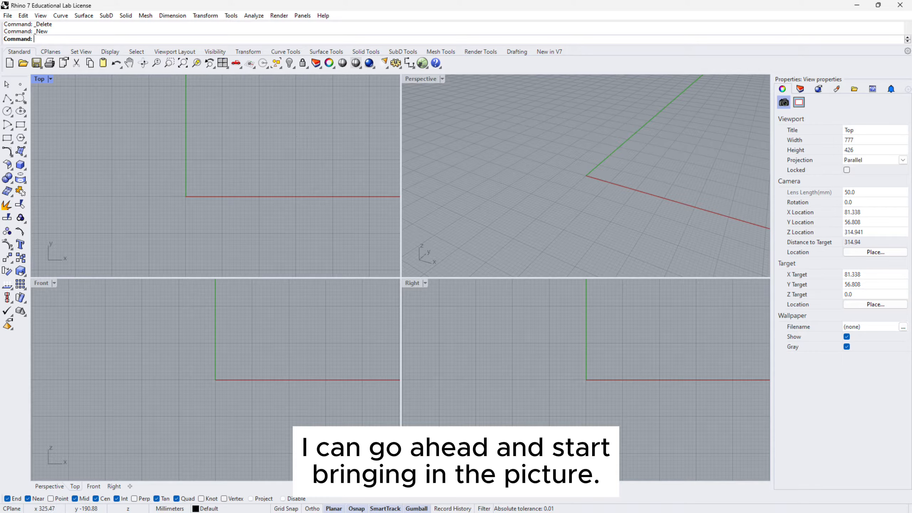
{"action": "left_click", "coordinate": [857, 5]}
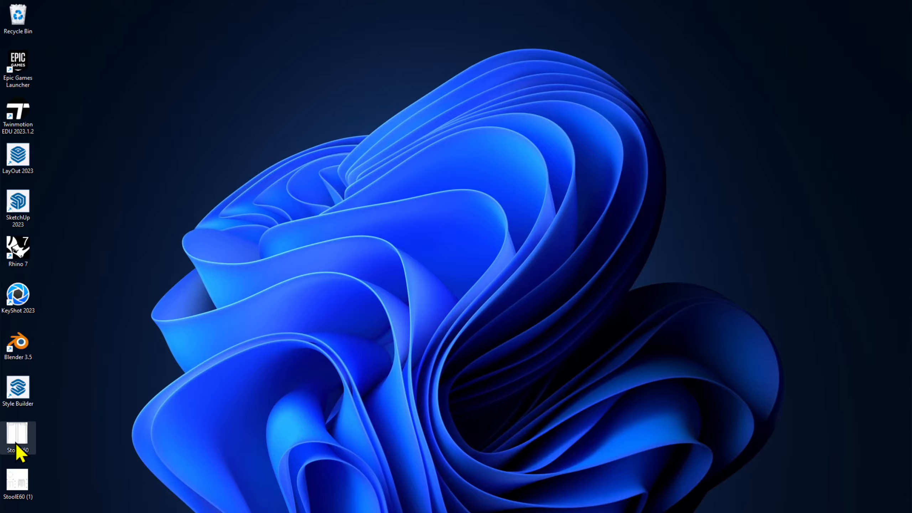
{"action": "double_click", "coordinate": [16, 482]}
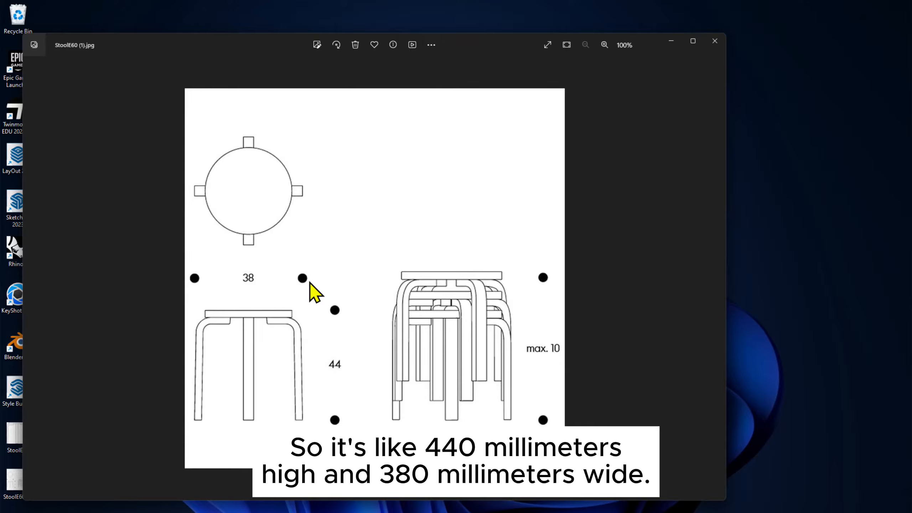
{"action": "key", "text": "alt+Tab"}
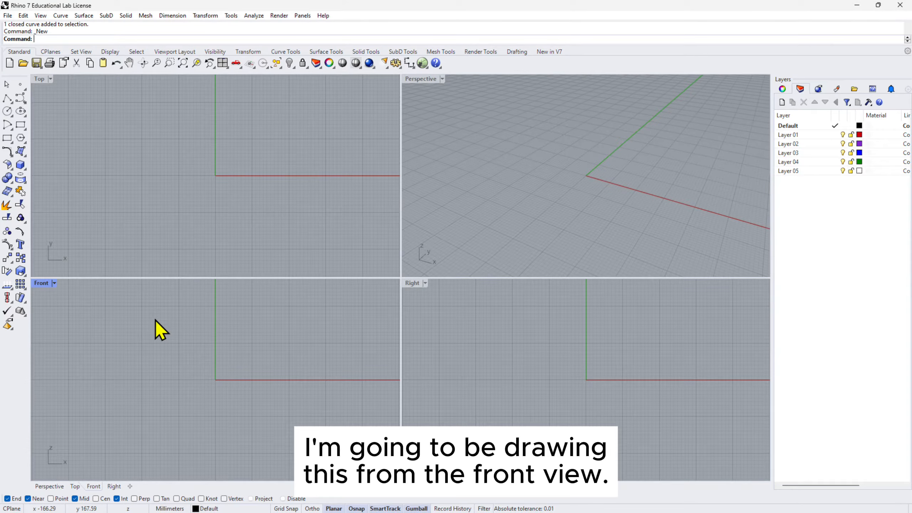
Step: Maximize the Front viewport, keeping the origin and the space above it in view
{"action": "right_click_drag", "start_coordinate": [305, 316], "coordinate": [286, 338]}
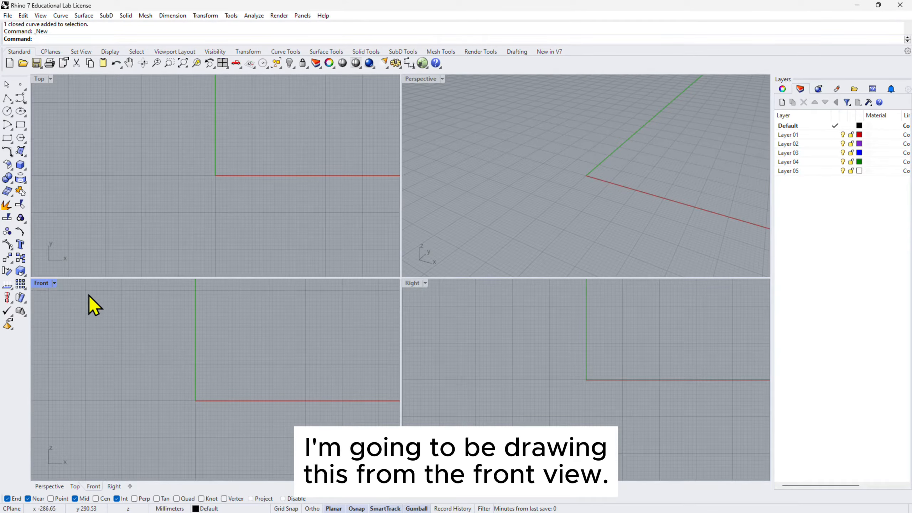
{"action": "double_click", "coordinate": [41, 283]}
{"action": "right_click_drag", "start_coordinate": [507, 202], "coordinate": [435, 247]}
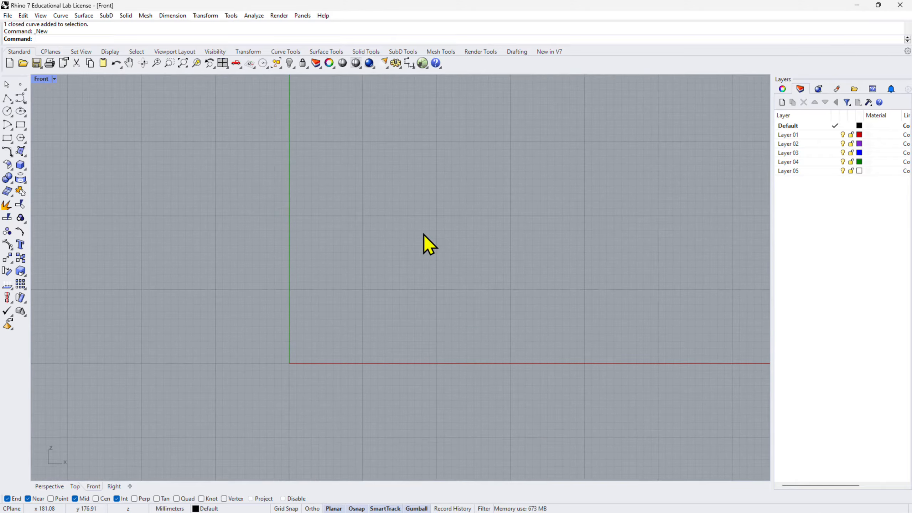
{"action": "left_click", "coordinate": [7, 98]}
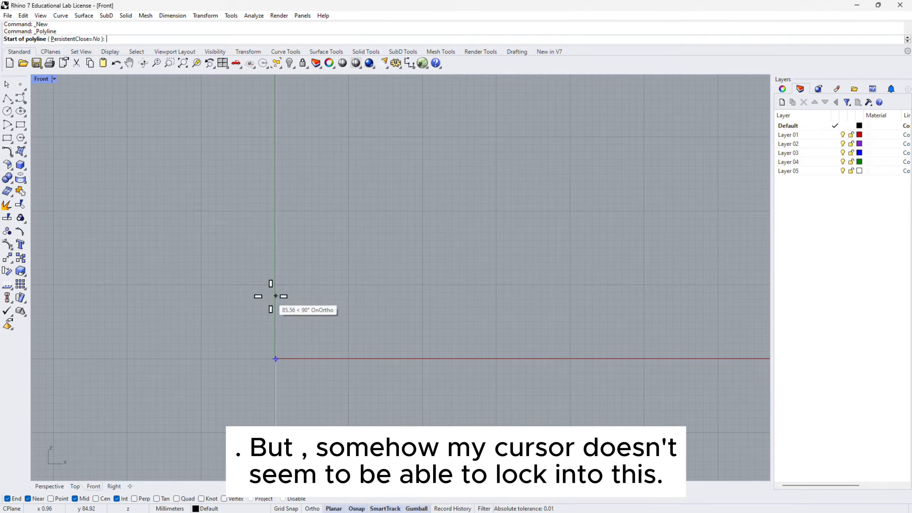
{"action": "key", "text": "Escape"}
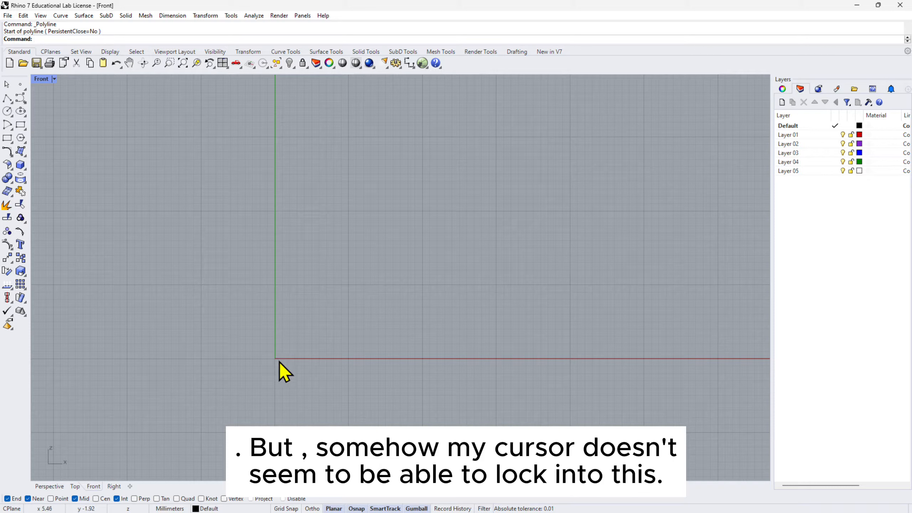
{"action": "left_click", "coordinate": [7, 99]}
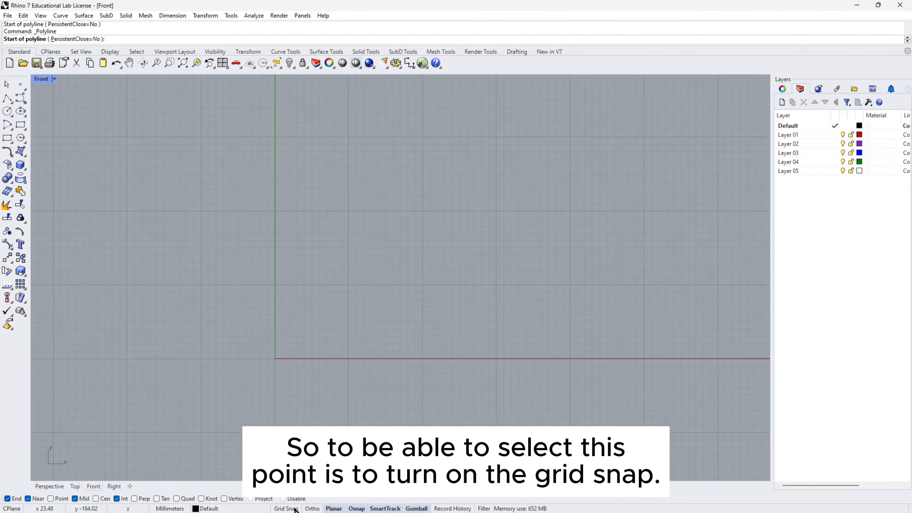
{"action": "left_click", "coordinate": [286, 508]}
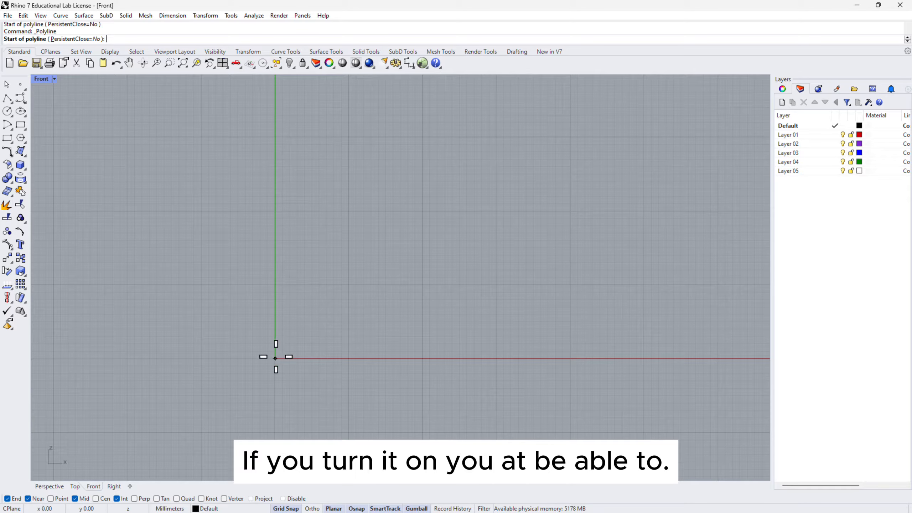
{"action": "left_click", "coordinate": [275, 358]}
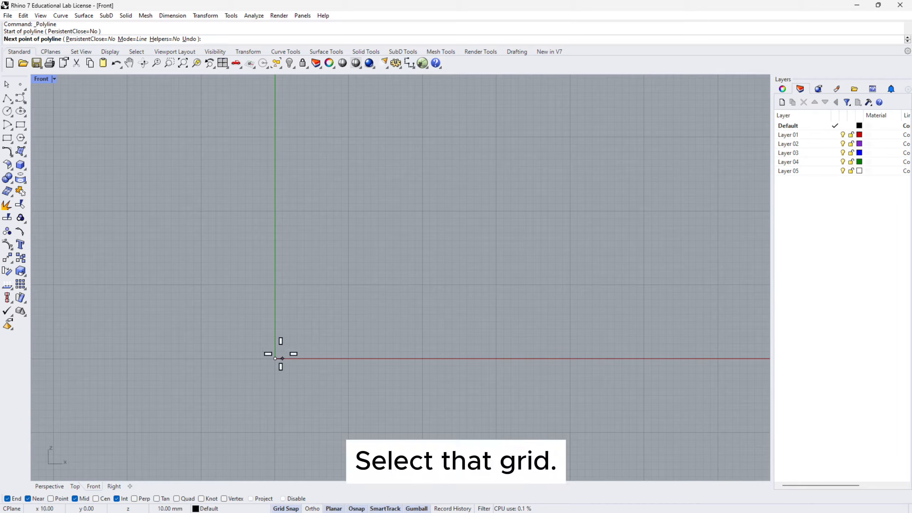
{"action": "scroll", "coordinate": [302, 305], "scroll_direction": "up", "scroll_amount": 5}
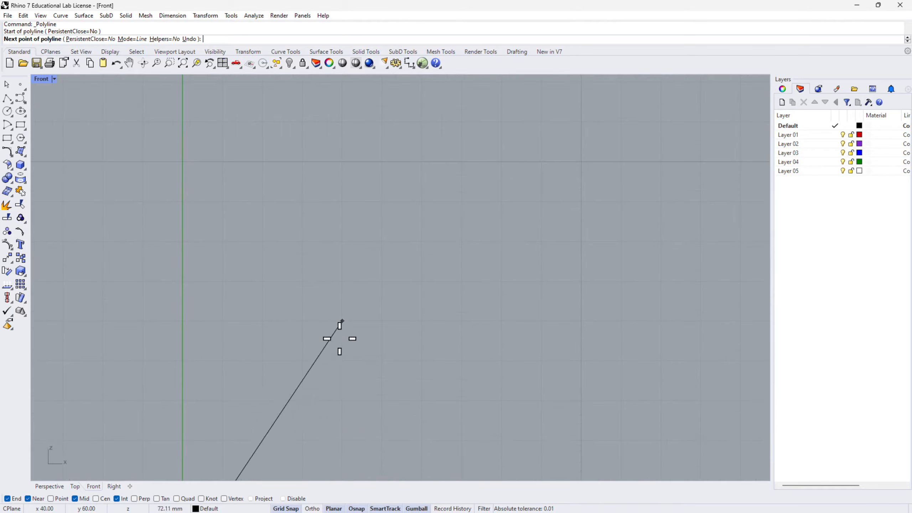
{"action": "scroll", "coordinate": [306, 362], "scroll_direction": "down", "scroll_amount": 5}
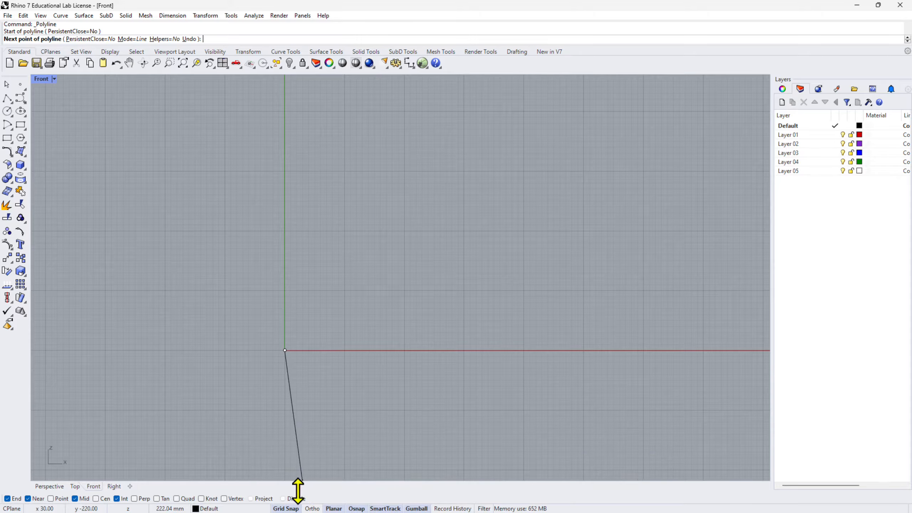
{"action": "left_click", "coordinate": [292, 508]}
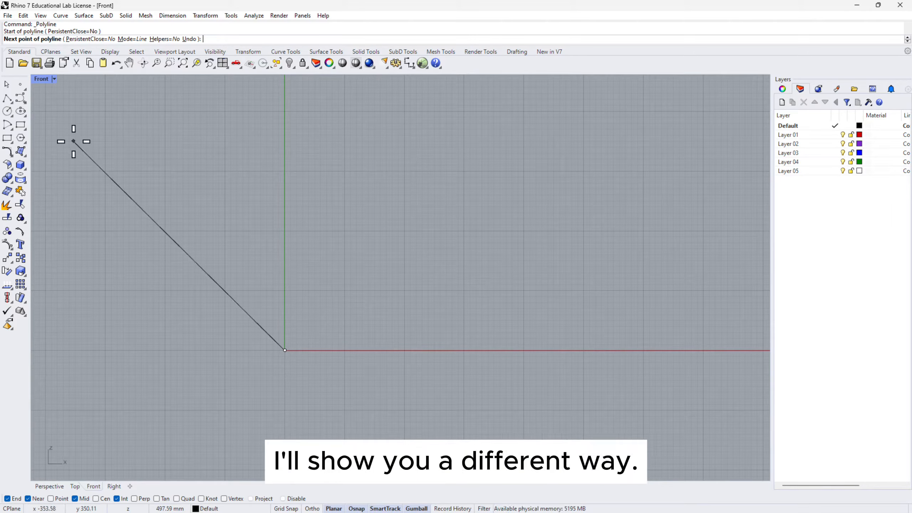
{"action": "left_click", "coordinate": [6, 83]}
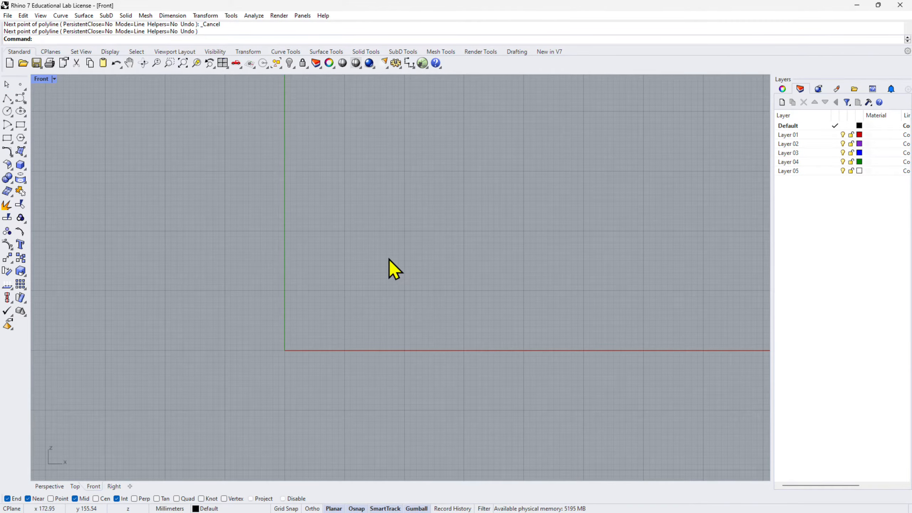
Step: Start a polyline at the origin 0,0 and draw a 380 mm horizontal base segment along the X axis
{"action": "right_click_drag", "start_coordinate": [387, 266], "coordinate": [384, 280]}
{"action": "left_click", "coordinate": [7, 98]}
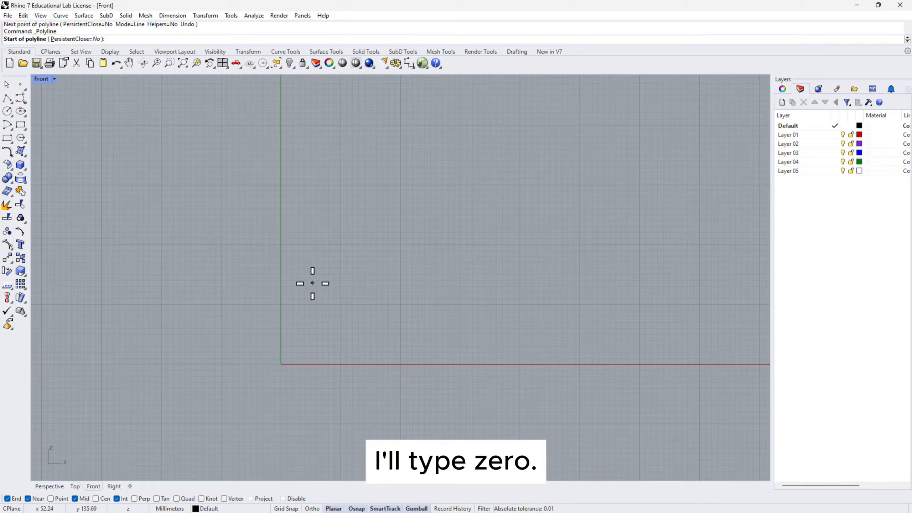
{"action": "type", "text": "0,0"}
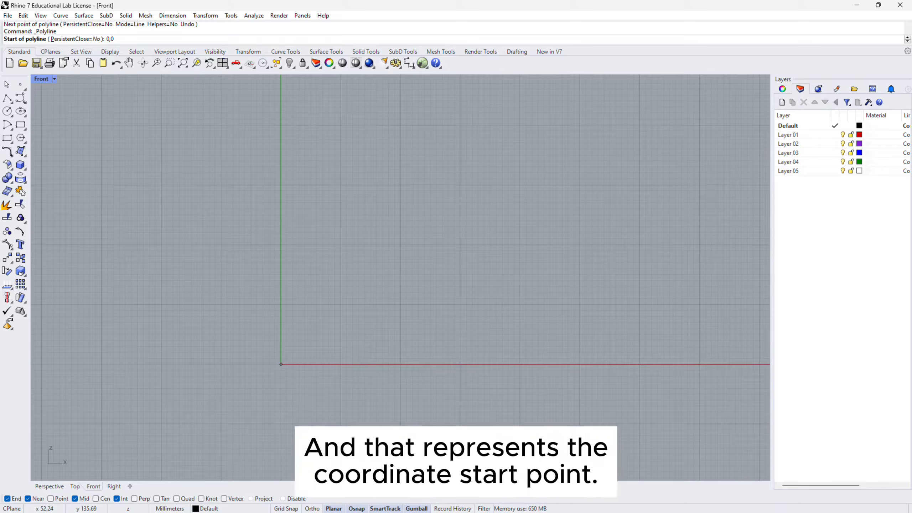
{"action": "key", "text": "Return"}
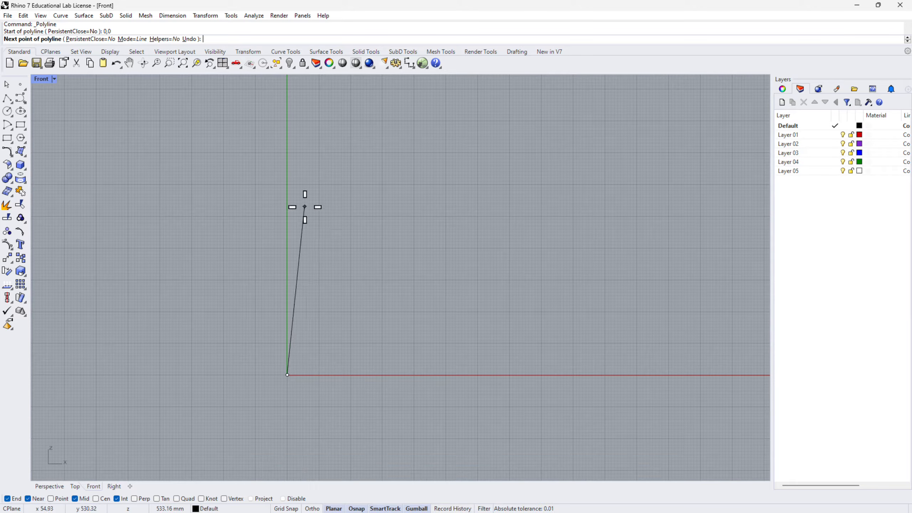
{"action": "type", "text": "380"}
{"action": "key", "text": "Return"}
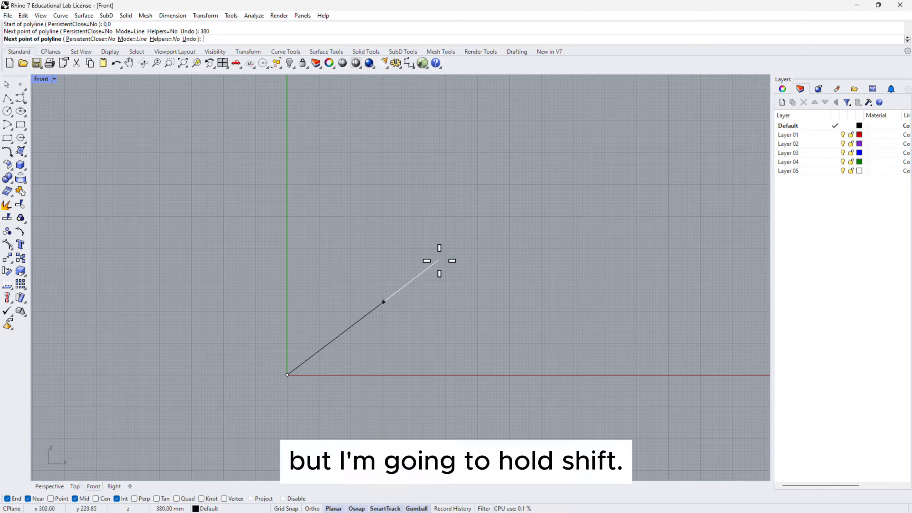
{"action": "key", "text": "shift"}
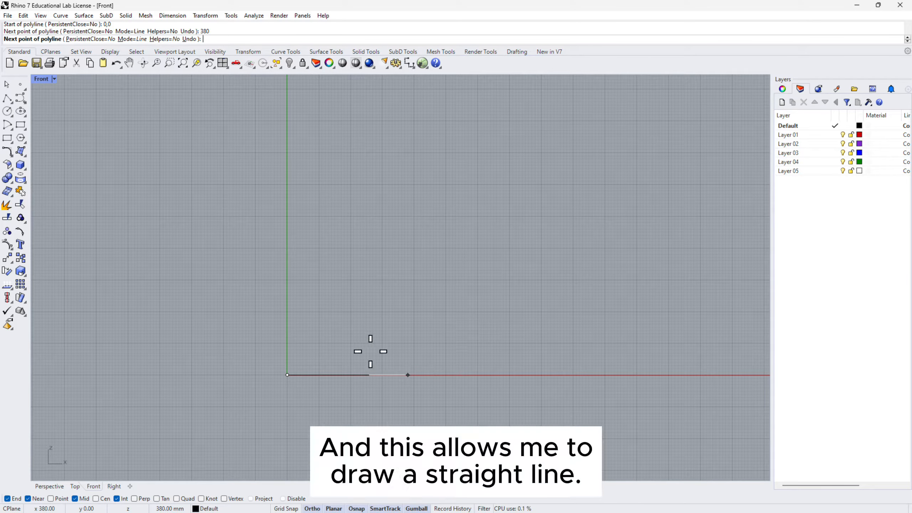
{"action": "left_click", "coordinate": [449, 366]}
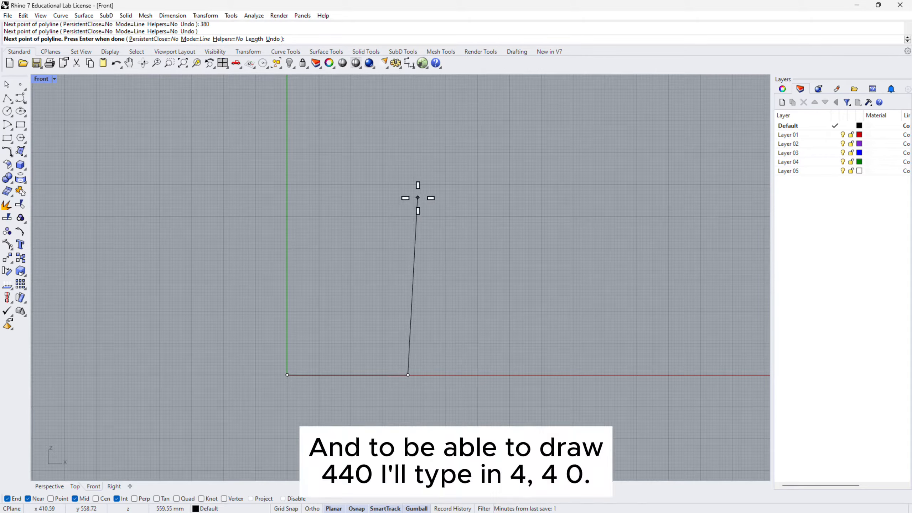
Step: Add a 440 mm segment going straight up from the end of the base segment
{"action": "type", "text": "440"}
{"action": "key", "text": "Return"}
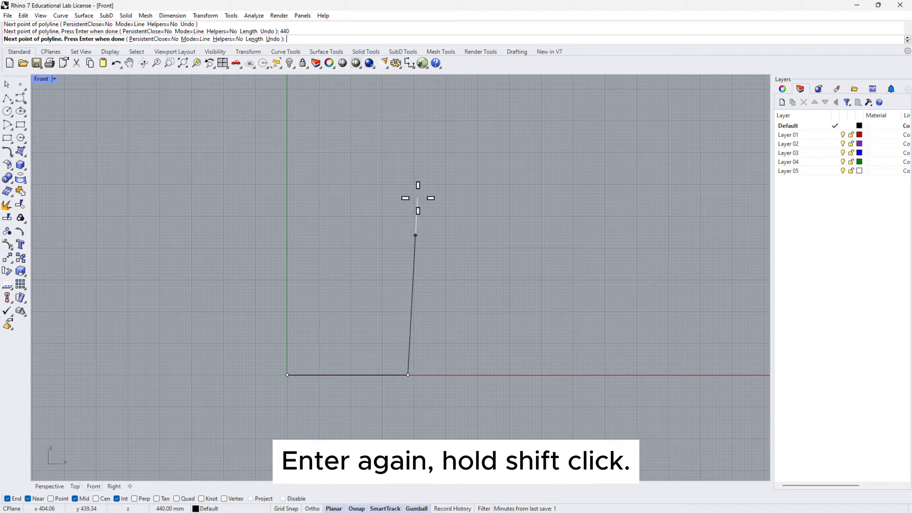
{"action": "key", "text": "shift"}
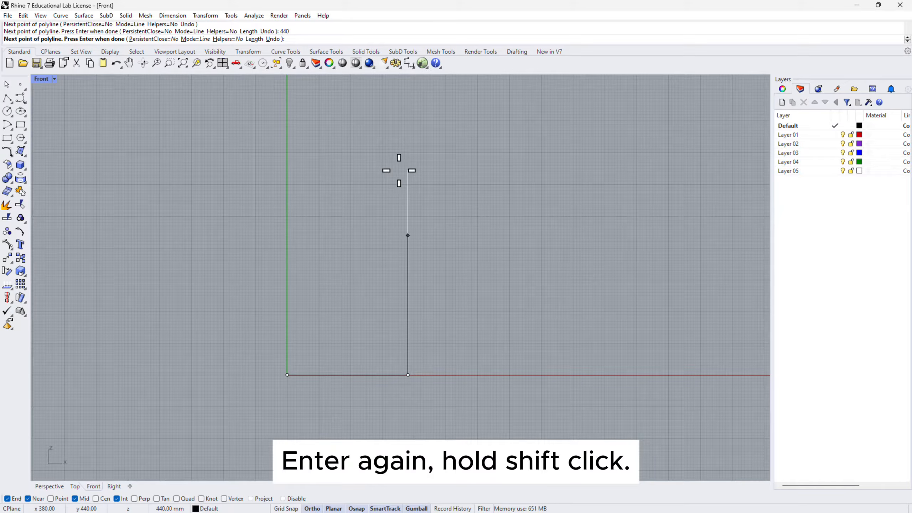
{"action": "left_click", "coordinate": [399, 170], "text": "shift"}
Step: Add a 380 mm horizontal top segment back to the vertical axis and close the outline at the origin
{"action": "type", "text": "380"}
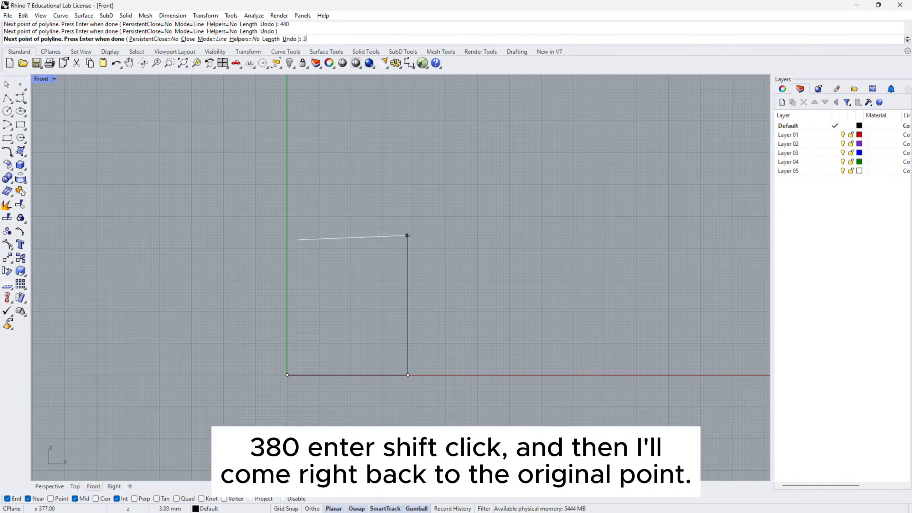
{"action": "key", "text": "Return"}
{"action": "left_click", "coordinate": [261, 263], "text": "shift"}
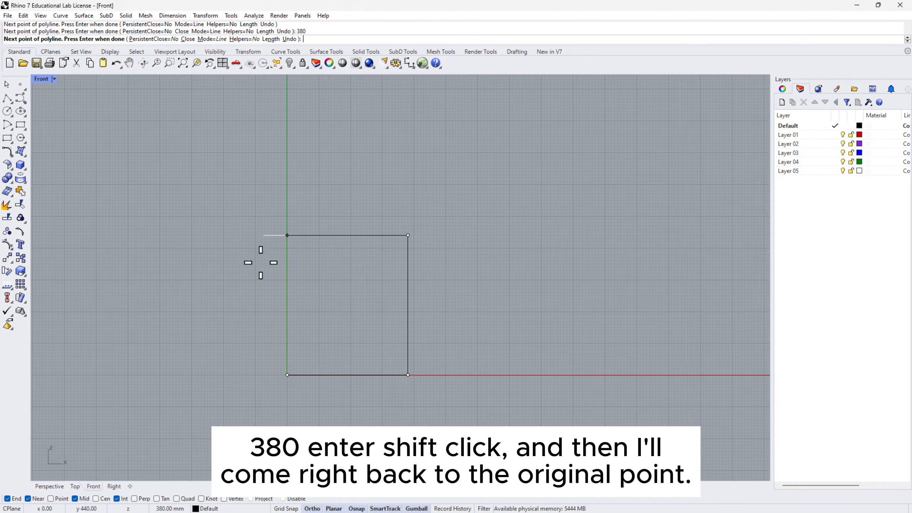
{"action": "left_click", "coordinate": [242, 262], "text": "shift"}
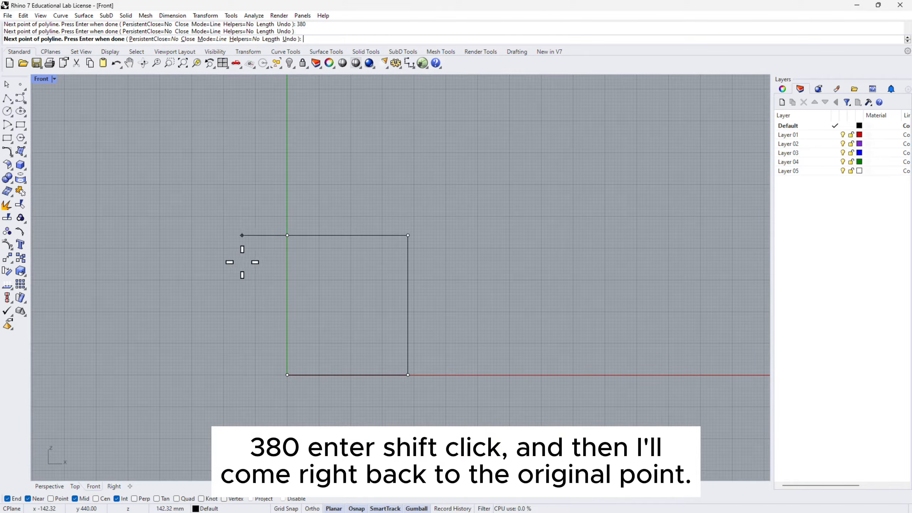
{"action": "left_click", "coordinate": [287, 374]}
{"action": "scroll", "coordinate": [320, 342], "scroll_direction": "up", "scroll_amount": 2}
{"action": "right_click_drag", "start_coordinate": [321, 342], "coordinate": [347, 301]}
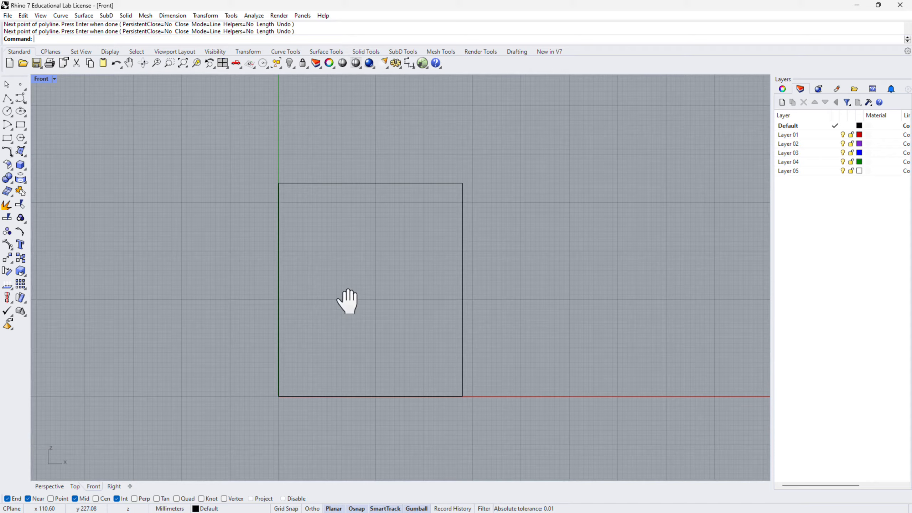
{"action": "left_click", "coordinate": [395, 185]}
{"action": "key", "text": "Escape"}
{"action": "right_click_drag", "start_coordinate": [582, 280], "coordinate": [567, 283]}
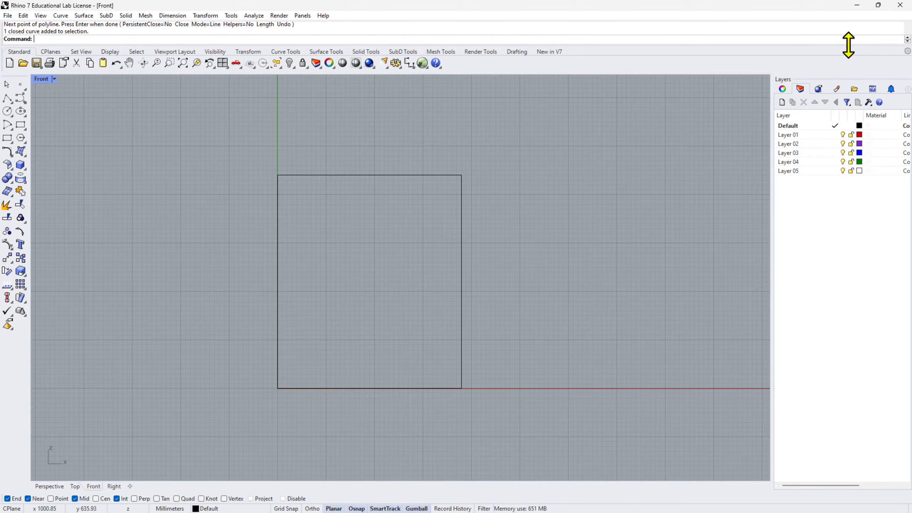
Step: Insert StoolE60.jpg from the desktop as a picture, from the origin up to the rectangle's opposite upper corner at 440 mm height
{"action": "left_click", "coordinate": [878, 5]}
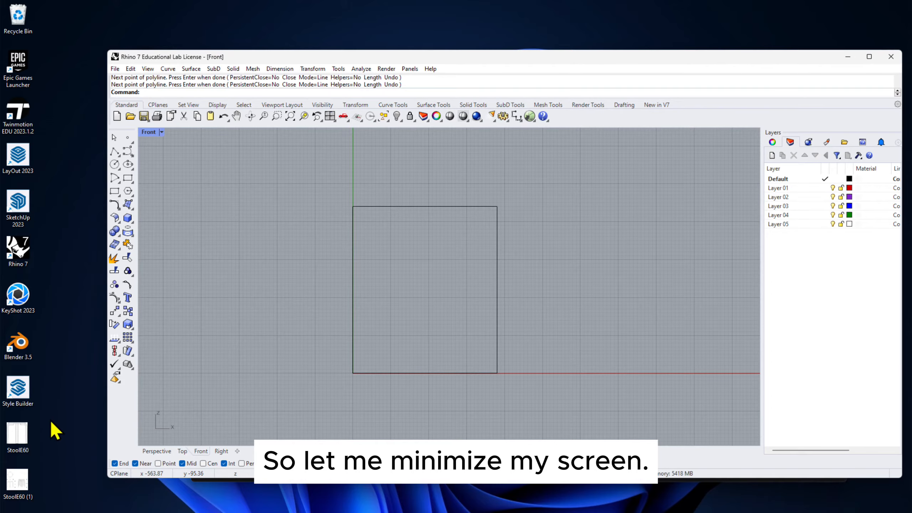
{"action": "left_click", "coordinate": [24, 434]}
{"action": "left_click_drag", "start_coordinate": [26, 451], "coordinate": [453, 282]}
{"action": "left_click", "coordinate": [396, 285]}
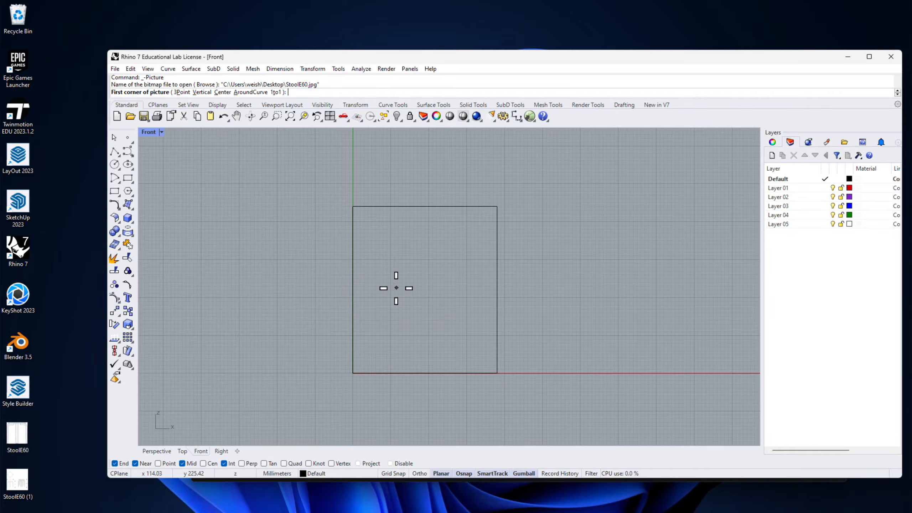
{"action": "left_click", "coordinate": [353, 373]}
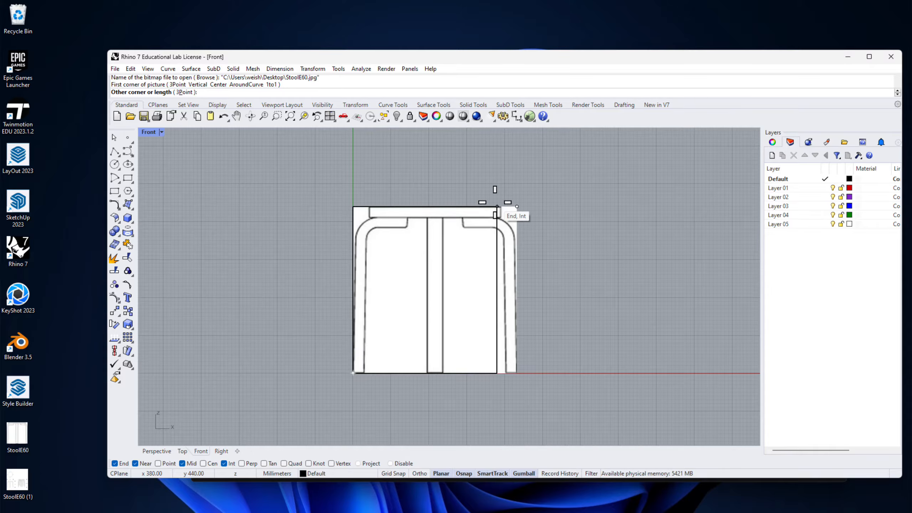
{"action": "left_click", "coordinate": [497, 206]}
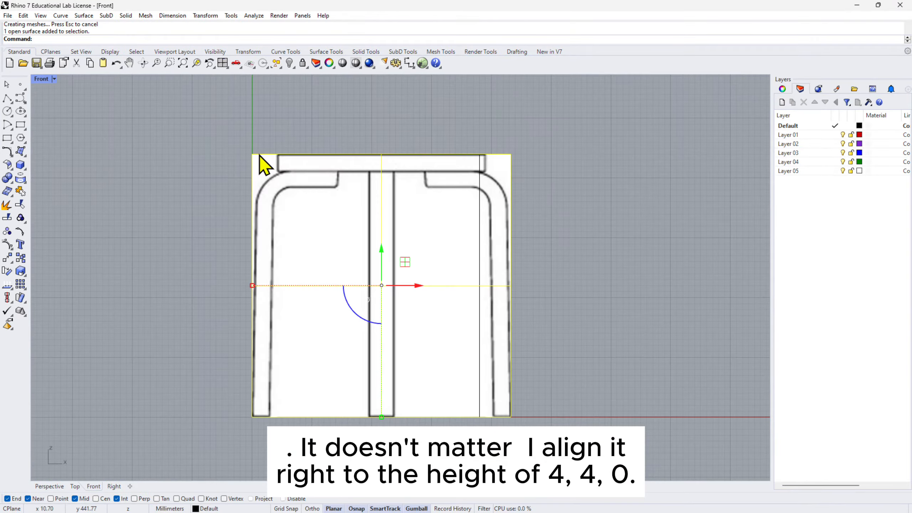
{"action": "left_click", "coordinate": [450, 136]}
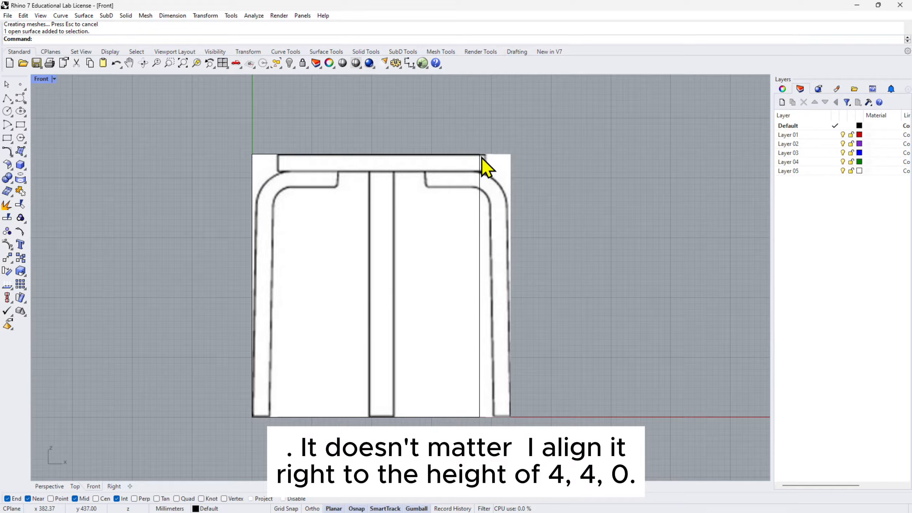
Step: Scale the stool picture horizontally with Scale1D from the origin so its lower far corner meets the rectangle's 380 mm width
{"action": "left_click", "coordinate": [499, 181]}
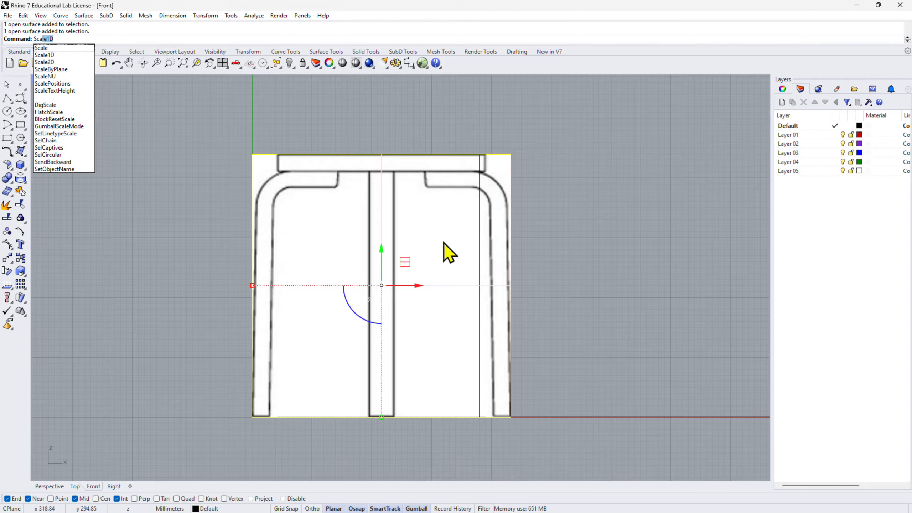
{"action": "left_click", "coordinate": [54, 56]}
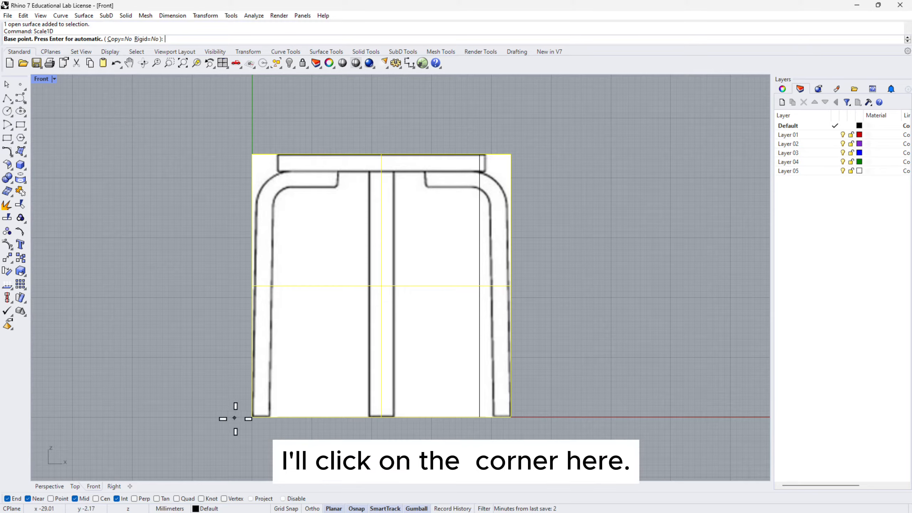
{"action": "left_click", "coordinate": [253, 417]}
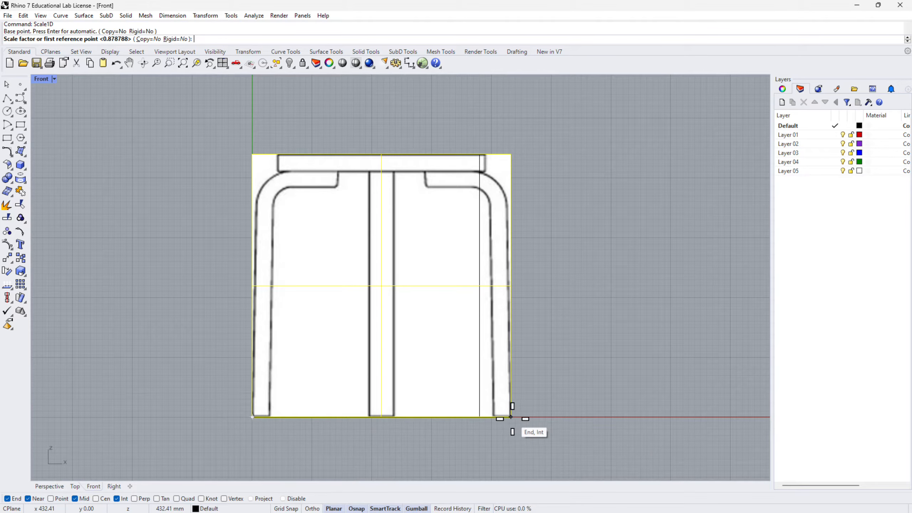
{"action": "left_click", "coordinate": [510, 417]}
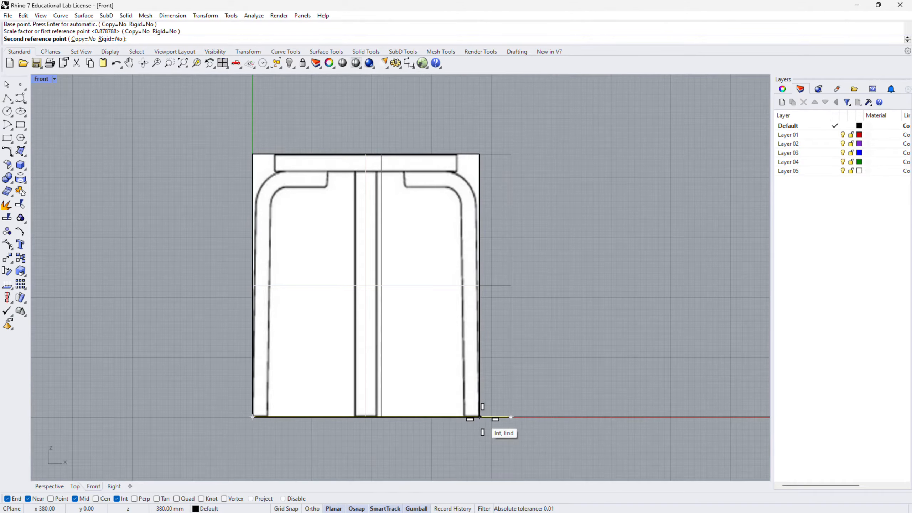
{"action": "left_click", "coordinate": [479, 417]}
{"action": "left_click", "coordinate": [549, 356]}
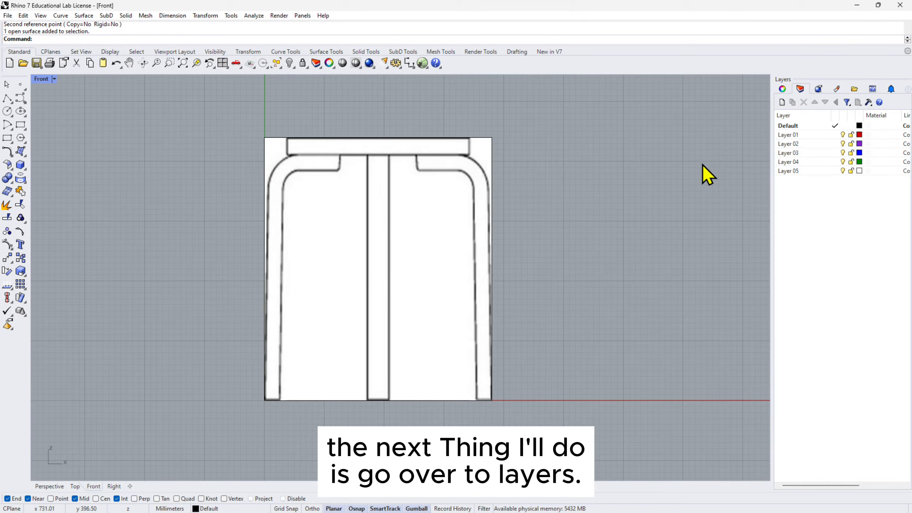
Step: Make Layer 01 the current layer and lock the Default layer holding the picture and rectangle
{"action": "left_click", "coordinate": [797, 92]}
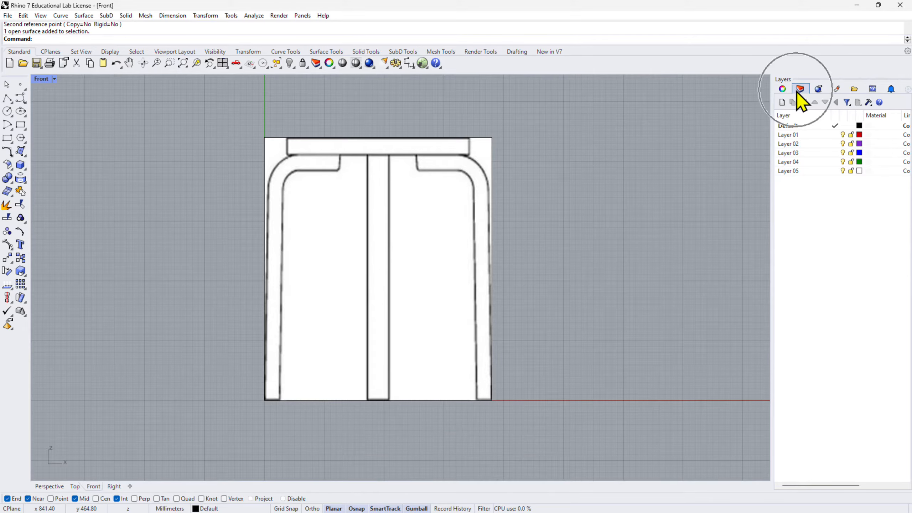
{"action": "left_click", "coordinate": [836, 135]}
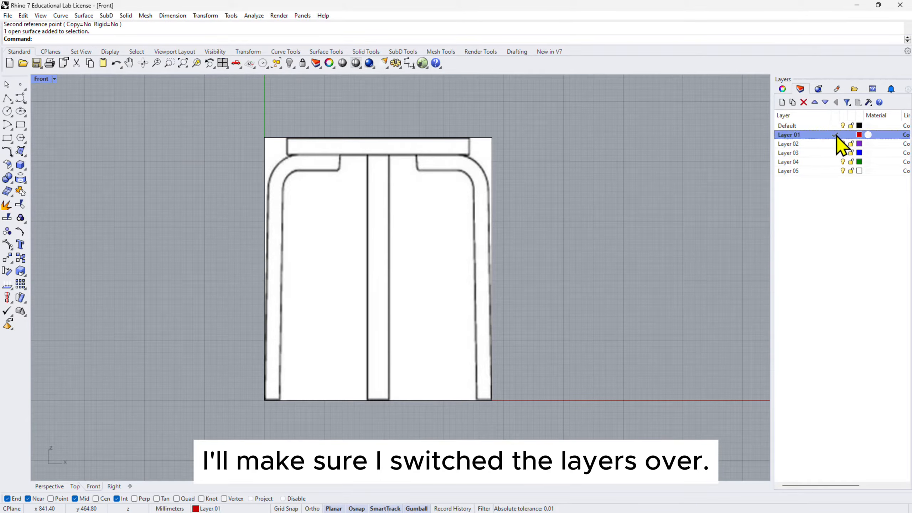
{"action": "left_click", "coordinate": [852, 126]}
Step: Draw a line about 422 mm long from the origin up the left leg's outer edge, overshooting its bend
{"action": "right_click_drag", "start_coordinate": [291, 296], "coordinate": [351, 290]}
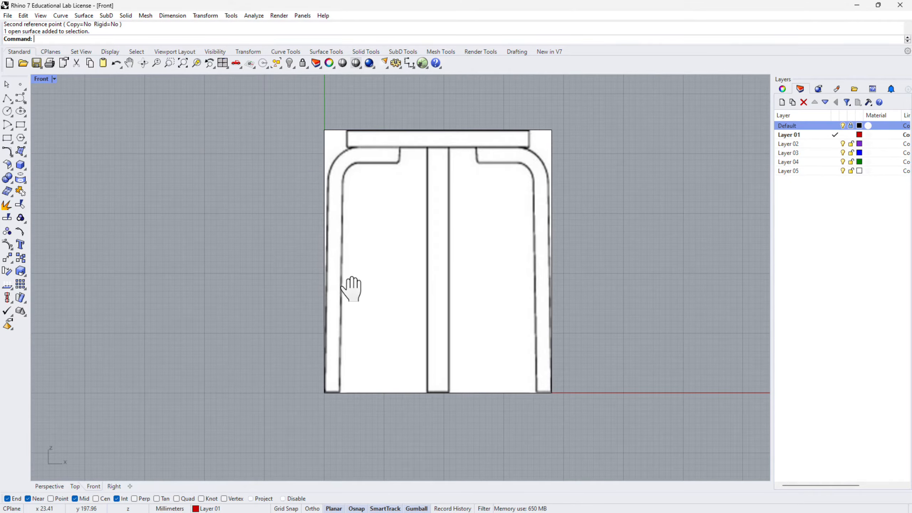
{"action": "scroll", "coordinate": [343, 275], "scroll_direction": "up", "scroll_amount": 2}
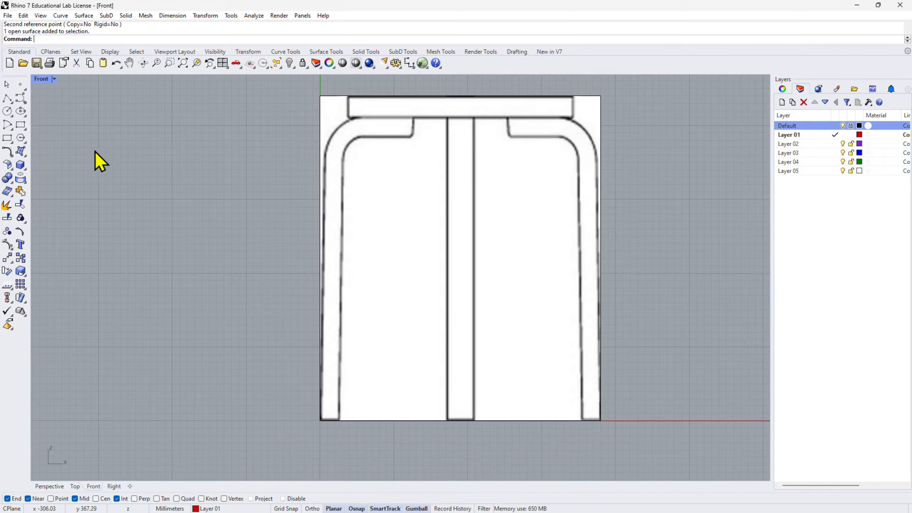
{"action": "left_click", "coordinate": [7, 98]}
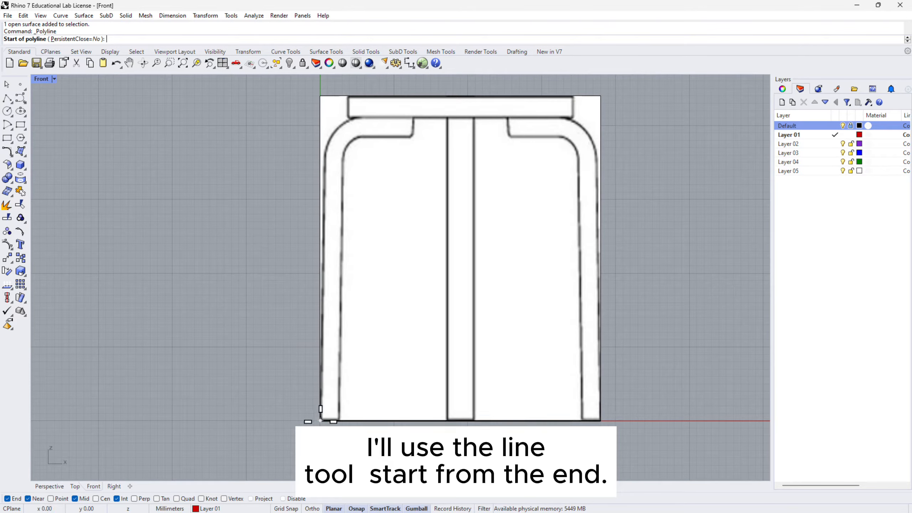
{"action": "left_click", "coordinate": [321, 421]}
{"action": "scroll", "coordinate": [325, 201], "scroll_direction": "up", "scroll_amount": 8}
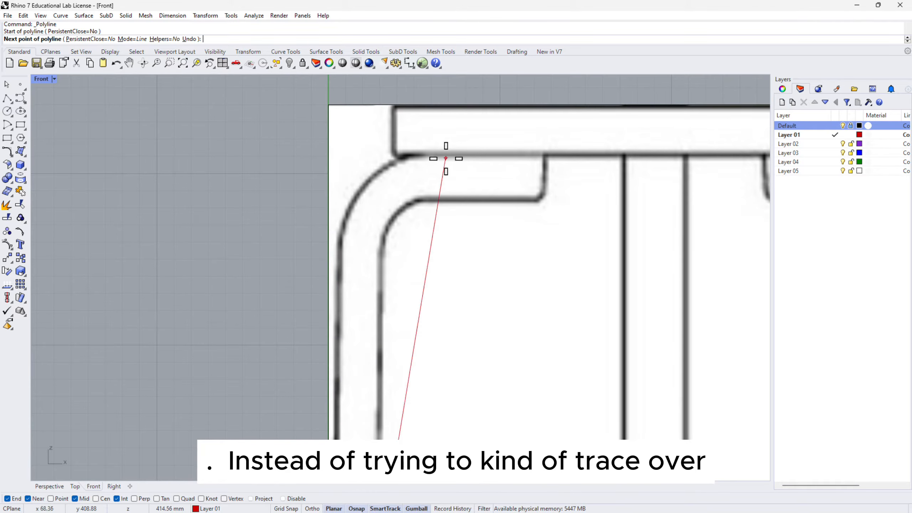
{"action": "scroll", "coordinate": [340, 158], "scroll_direction": "up", "scroll_amount": 2}
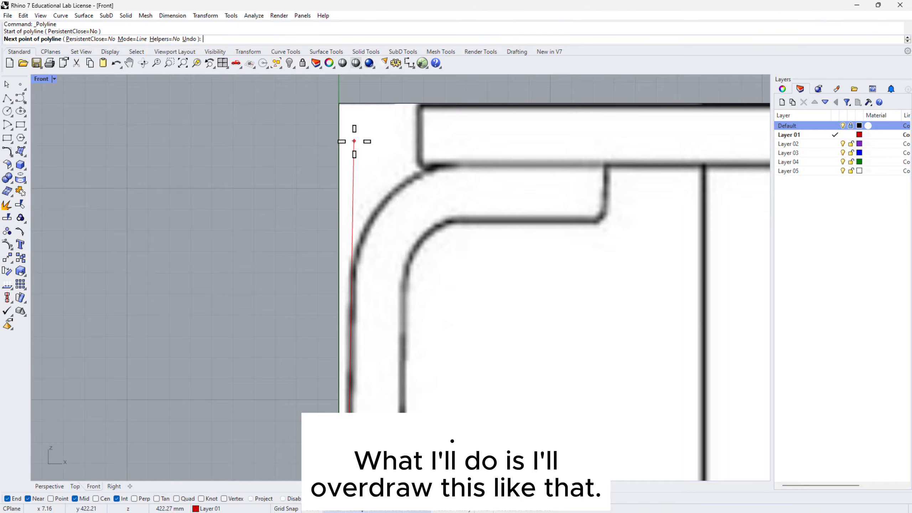
{"action": "left_click", "coordinate": [354, 141]}
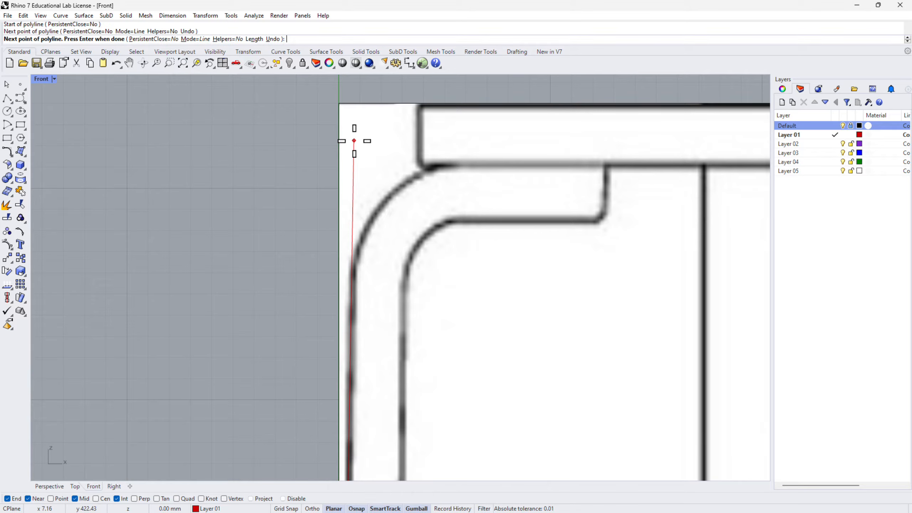
{"action": "key", "text": "Return"}
Step: Draw a horizontal line about 135 mm long along the seat's underside, from the left leg's bracket end past its outer edge
{"action": "key", "text": "Return"}
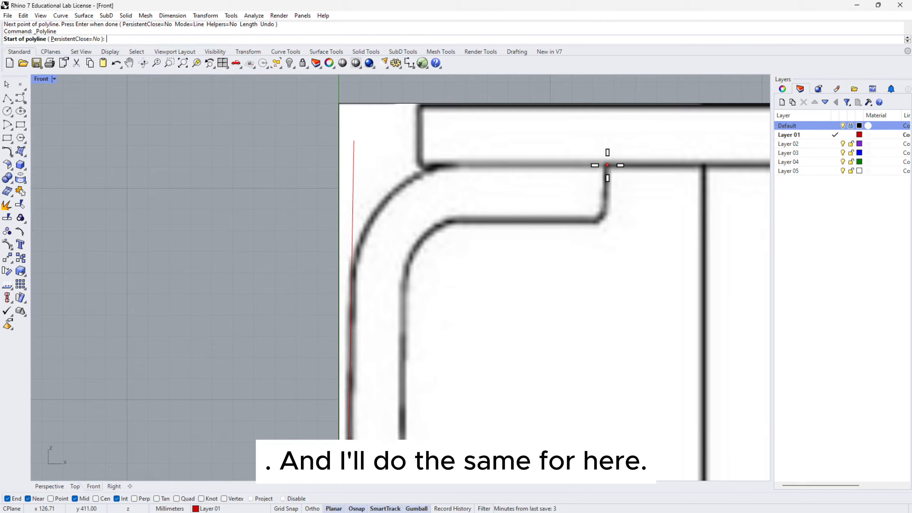
{"action": "left_click", "coordinate": [607, 165]}
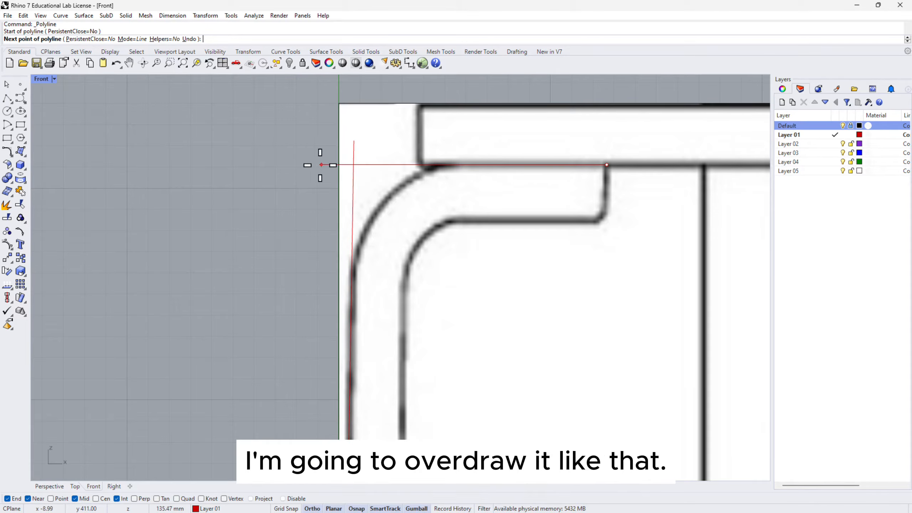
{"action": "left_click", "coordinate": [319, 165], "text": "shift"}
{"action": "right_click", "coordinate": [300, 218]}
Step: Draw a vertical line about 30 mm long down the bracket end from the seat underside line's endpoint, overshooting the lower corner
{"action": "scroll", "coordinate": [461, 153], "scroll_direction": "down", "scroll_amount": 4}
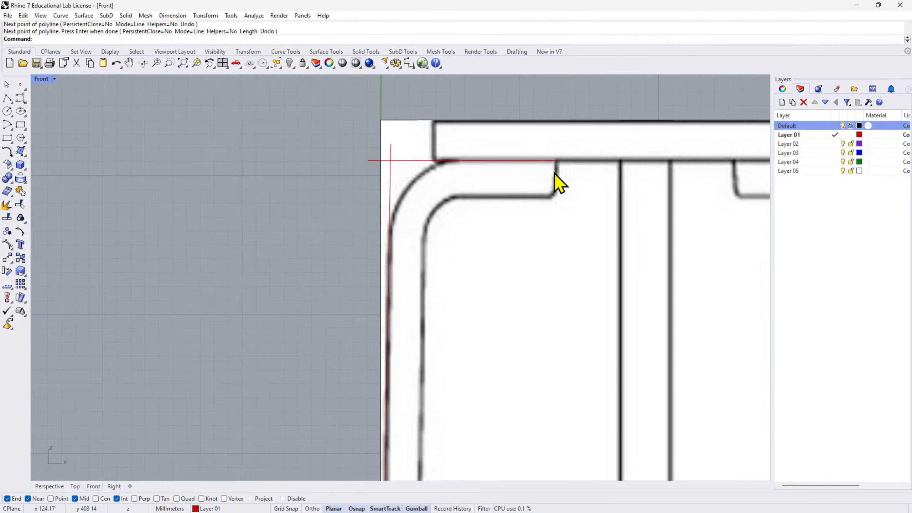
{"action": "scroll", "coordinate": [554, 172], "scroll_direction": "up", "scroll_amount": 6}
{"action": "right_click", "coordinate": [555, 180]}
{"action": "left_click", "coordinate": [554, 150]}
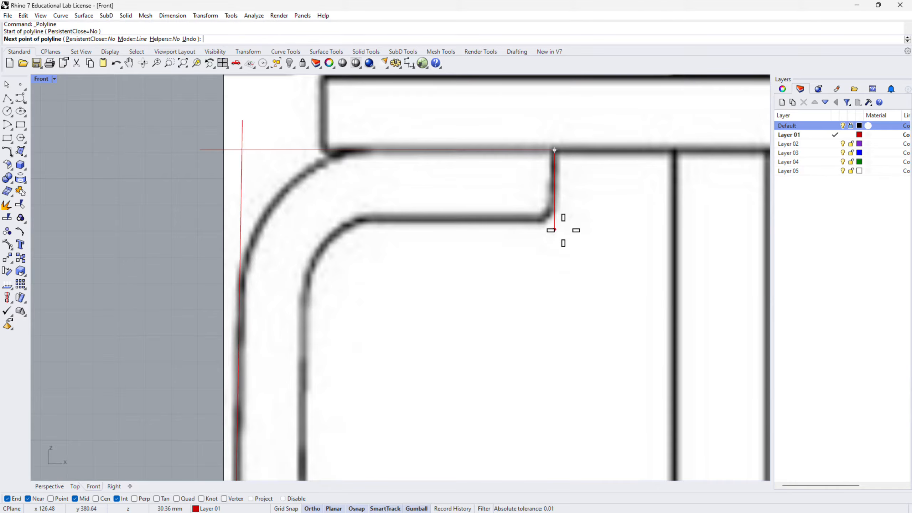
{"action": "left_click", "coordinate": [555, 234]}
{"action": "right_click", "coordinate": [575, 209]}
{"action": "scroll", "coordinate": [515, 179], "scroll_direction": "down", "scroll_amount": 3}
{"action": "scroll", "coordinate": [524, 190], "scroll_direction": "up", "scroll_amount": 4}
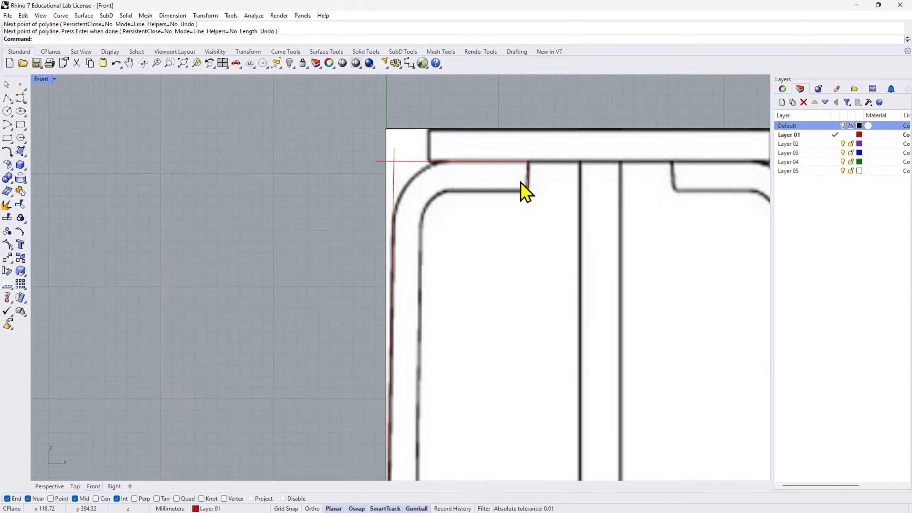
Step: Draw a horizontal line about 100 mm long along the bracket's underside, from the short vertical line outward past the inner bend
{"action": "right_click", "coordinate": [524, 199]}
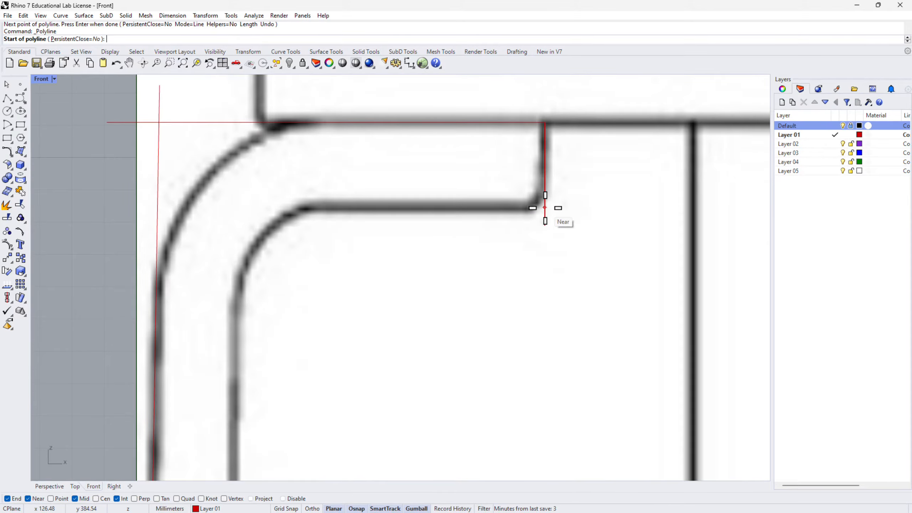
{"action": "left_click", "coordinate": [545, 208]}
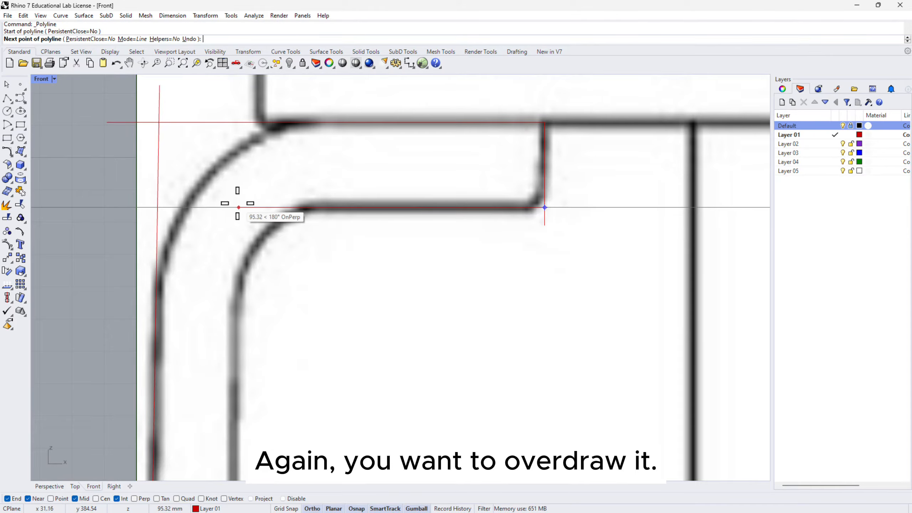
{"action": "left_click", "coordinate": [212, 207]}
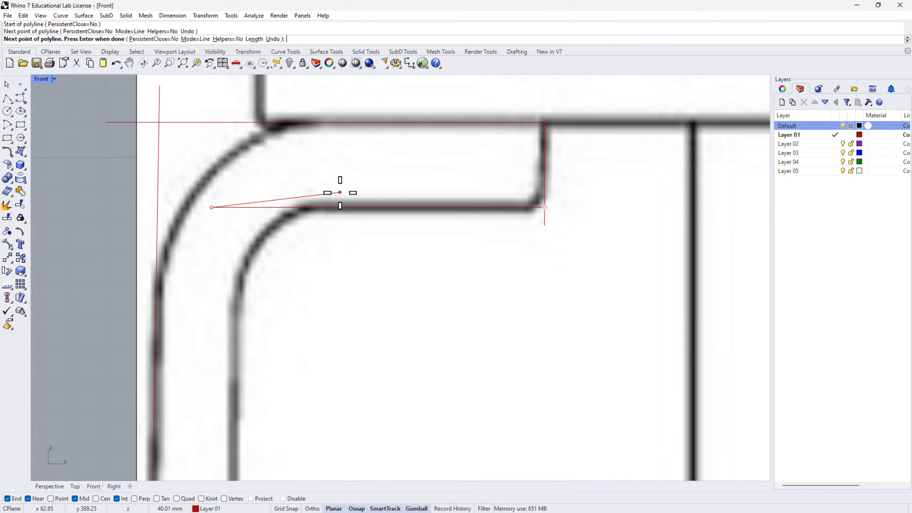
{"action": "right_click", "coordinate": [340, 192]}
Step: Start a polyline at the origin and trace the left leg's foot about 26 mm along the rectangle's base to the inner edge
{"action": "scroll", "coordinate": [360, 166], "scroll_direction": "down", "scroll_amount": 10}
{"action": "right_click_drag", "start_coordinate": [373, 303], "coordinate": [413, 196]}
{"action": "right_click_drag", "start_coordinate": [403, 318], "coordinate": [434, 153]}
{"action": "scroll", "coordinate": [359, 317], "scroll_direction": "up", "scroll_amount": 8}
{"action": "right_click", "coordinate": [347, 340]}
{"action": "left_click", "coordinate": [320, 351]}
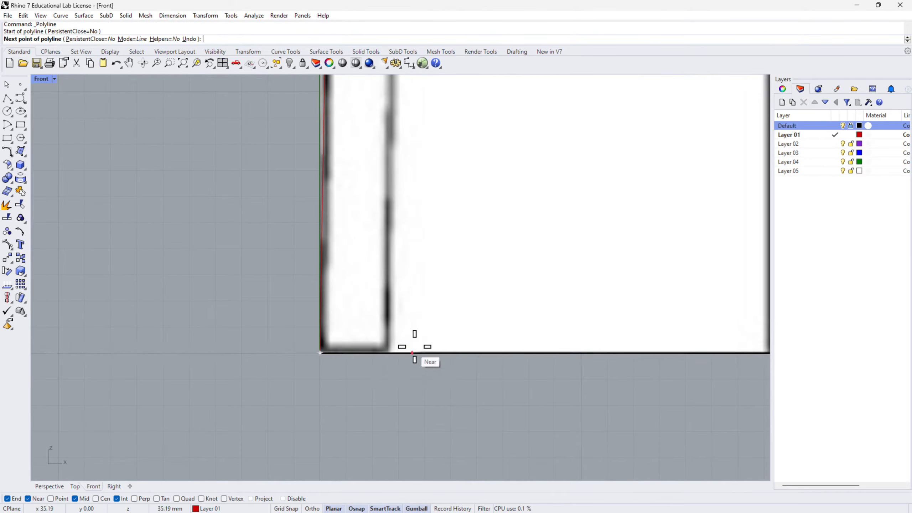
{"action": "scroll", "coordinate": [414, 346], "scroll_direction": "up", "scroll_amount": 8}
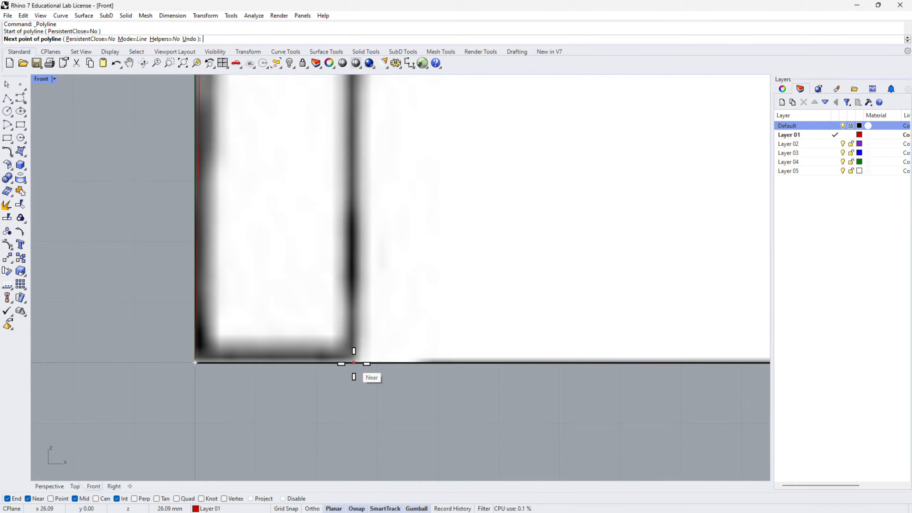
{"action": "left_click", "coordinate": [352, 363]}
Step: Continue the polyline about 390 mm up the left leg's inner edge, overshooting the bracket underside line, and finish it
{"action": "scroll", "coordinate": [402, 335], "scroll_direction": "down", "scroll_amount": 20}
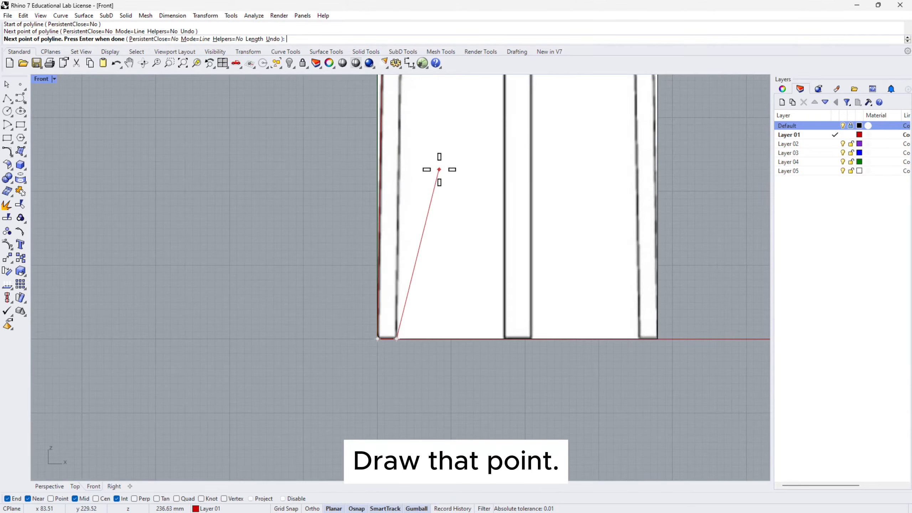
{"action": "right_click_drag", "start_coordinate": [439, 168], "coordinate": [433, 292]}
{"action": "scroll", "coordinate": [414, 165], "scroll_direction": "up", "scroll_amount": 10}
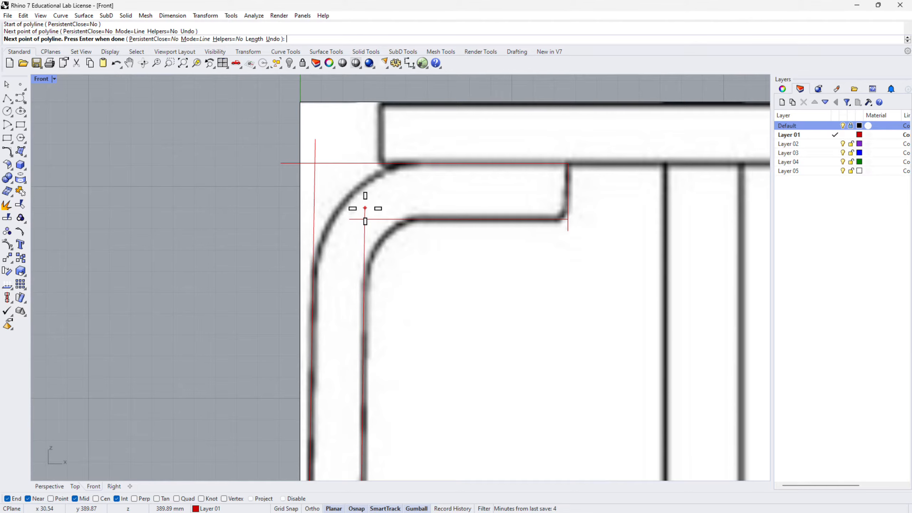
{"action": "left_click", "coordinate": [365, 208]}
{"action": "key", "text": "Return"}
{"action": "scroll", "coordinate": [363, 207], "scroll_direction": "down", "scroll_amount": 5}
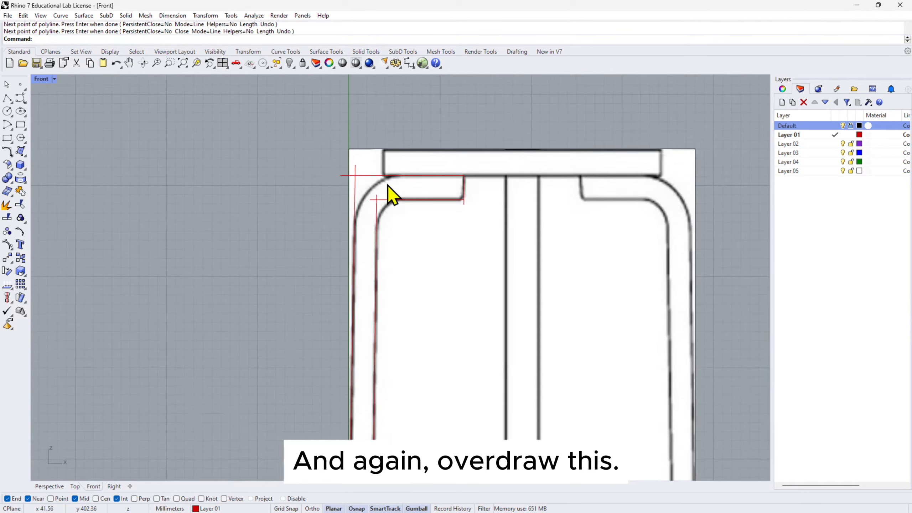
{"action": "scroll", "coordinate": [374, 182], "scroll_direction": "up", "scroll_amount": 10}
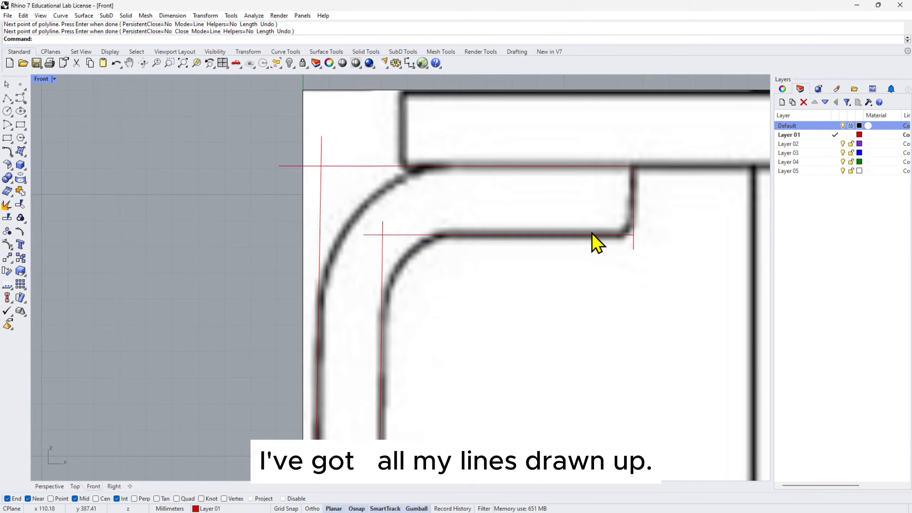
{"action": "scroll", "coordinate": [567, 277], "scroll_direction": "down", "scroll_amount": 6}
{"action": "right_click_drag", "start_coordinate": [528, 352], "coordinate": [516, 334]}
{"action": "scroll", "coordinate": [452, 208], "scroll_direction": "up", "scroll_amount": 5}
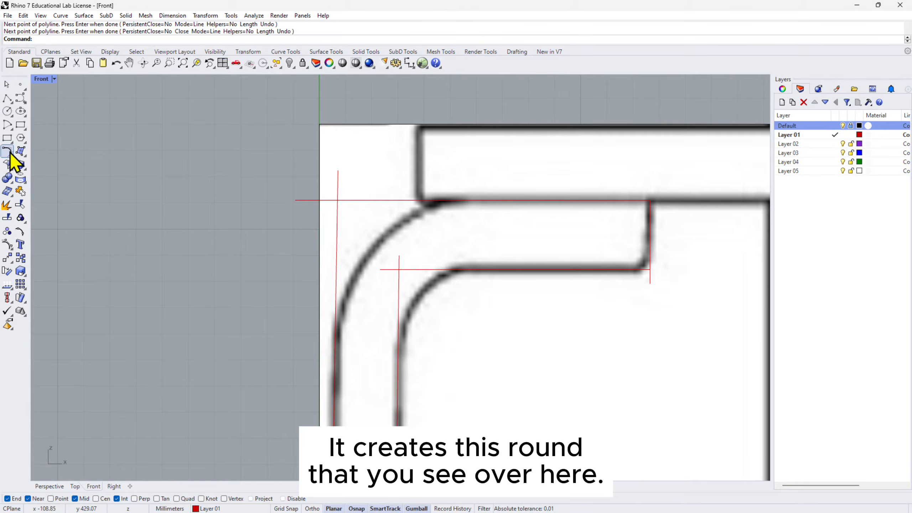
{"action": "right_click_drag", "start_coordinate": [262, 263], "coordinate": [265, 238]}
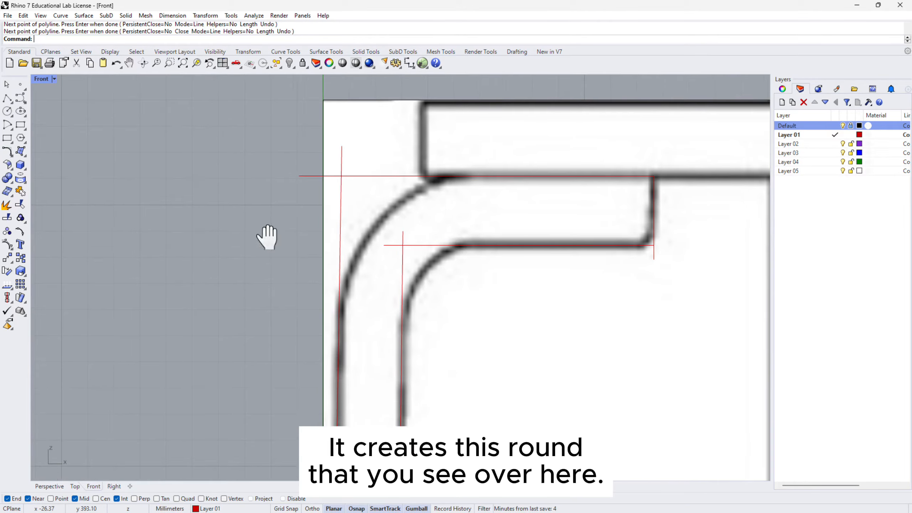
{"action": "left_click", "coordinate": [7, 151]}
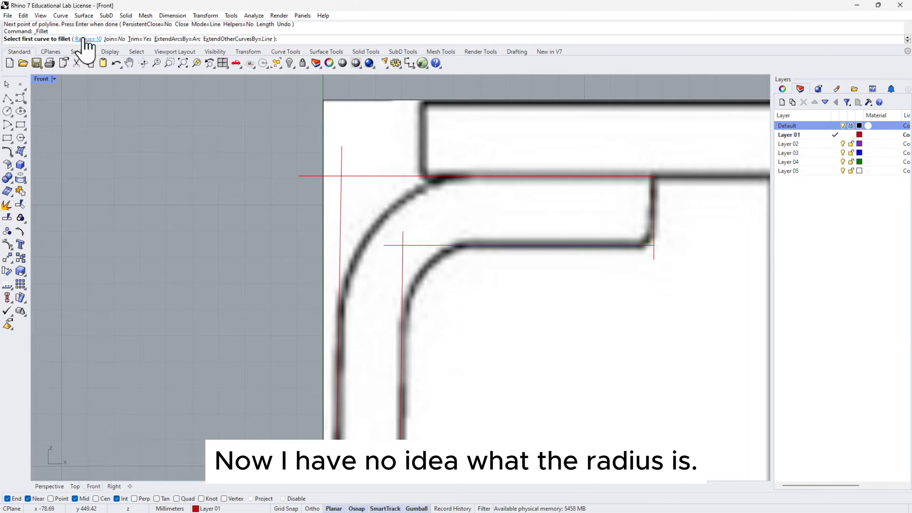
{"action": "key", "text": "Escape"}
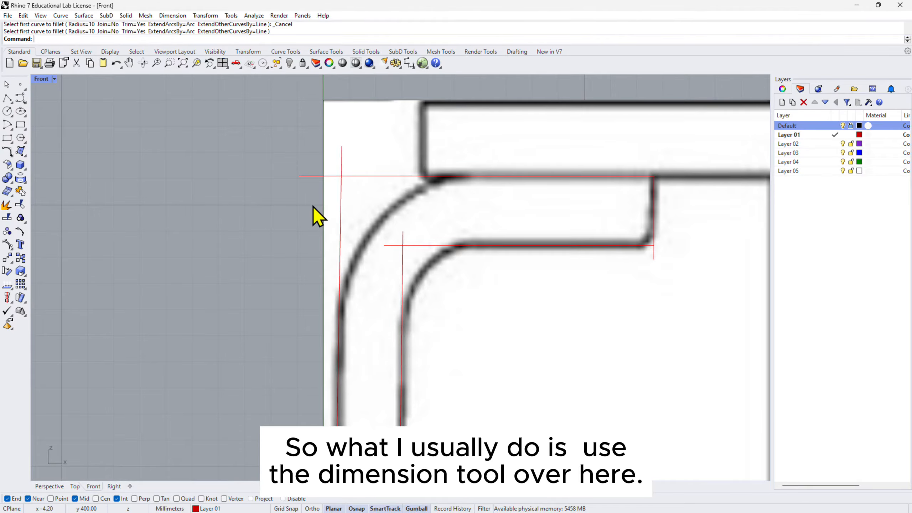
Step: Measure the outer bend's vertical extent with a temporary dimension between the points where its curve starts and ends, without placing it
{"action": "left_click", "coordinate": [410, 65]}
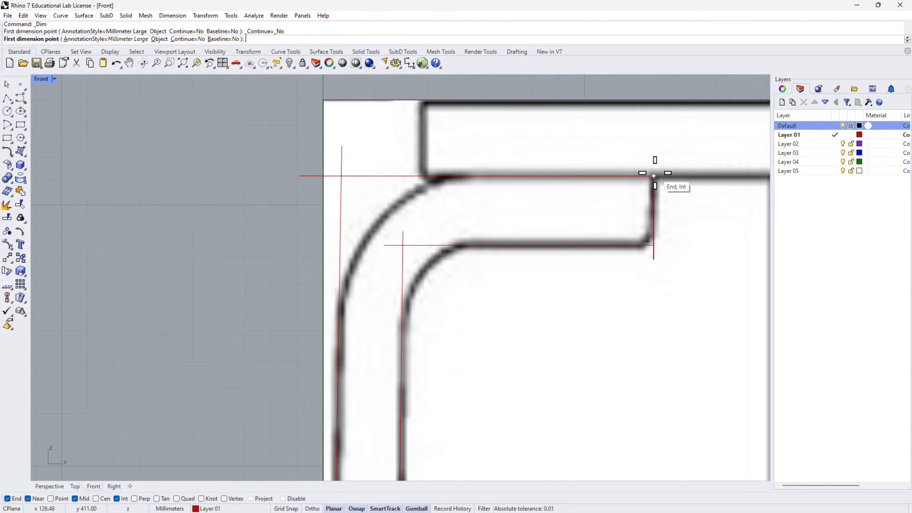
{"action": "left_click", "coordinate": [453, 176]}
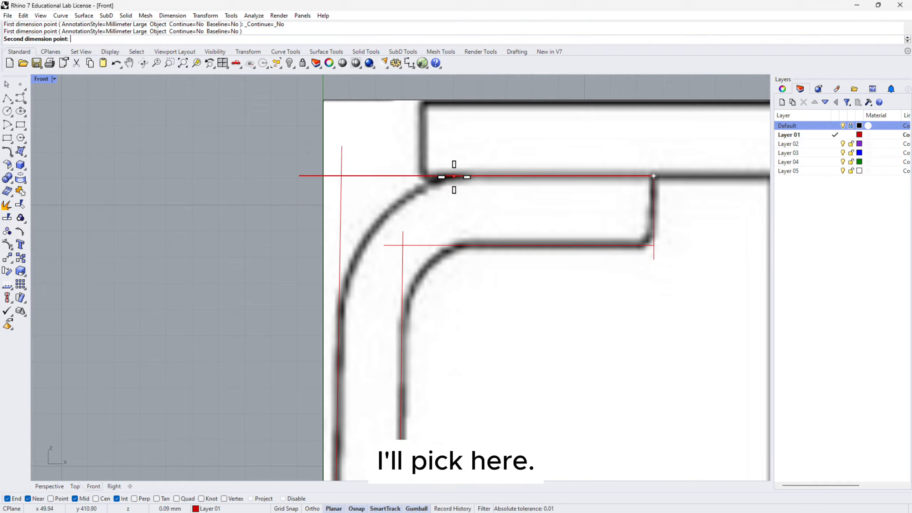
{"action": "left_click", "coordinate": [340, 306]}
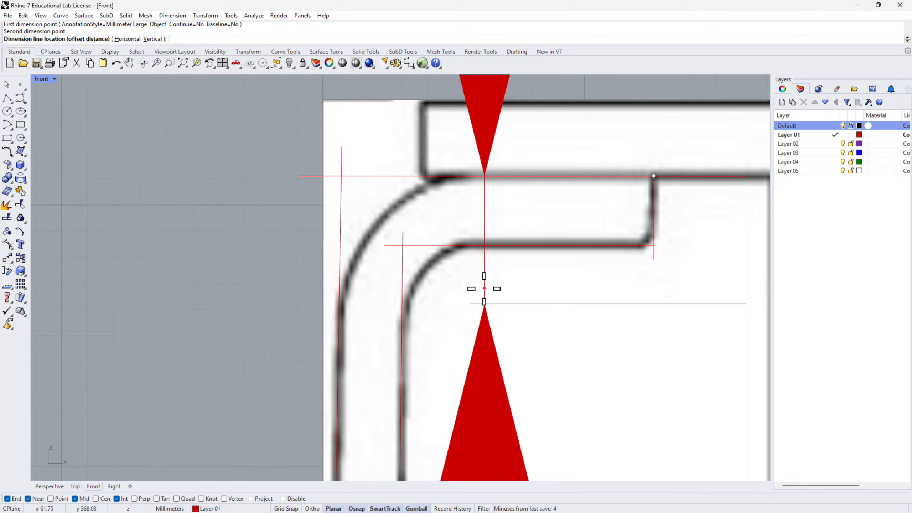
{"action": "scroll", "coordinate": [450, 292], "scroll_direction": "down", "scroll_amount": 10}
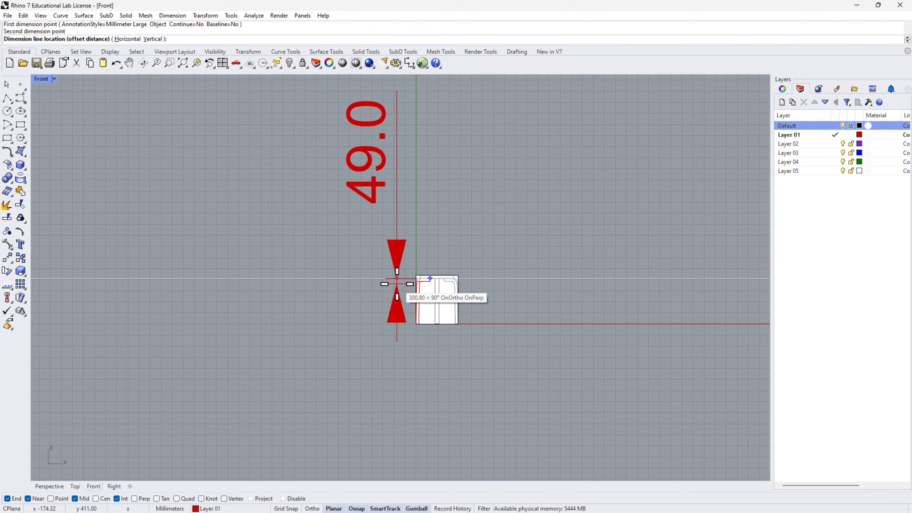
{"action": "key", "text": "Escape"}
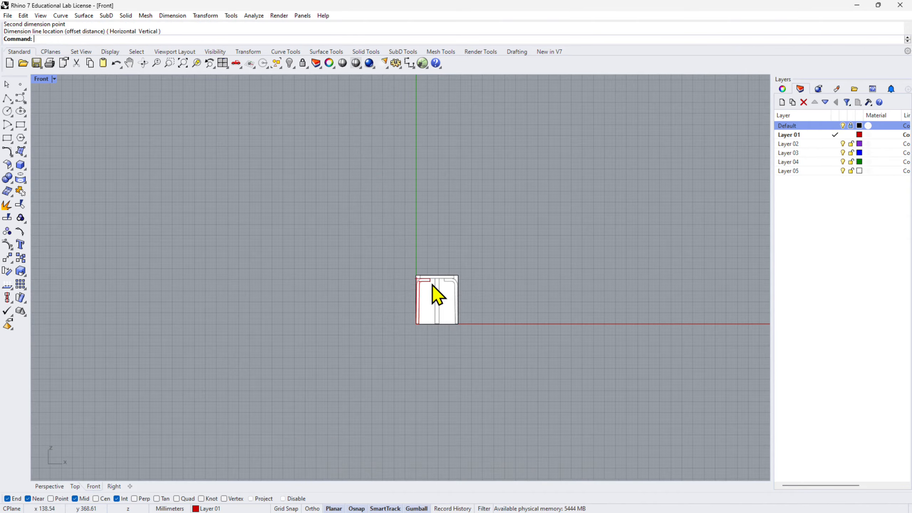
Step: Fillet the left leg's outer edge line and the seat underside line with a 50 mm radius
{"action": "scroll", "coordinate": [432, 285], "scroll_direction": "up", "scroll_amount": 10}
{"action": "right_click_drag", "start_coordinate": [386, 350], "coordinate": [451, 288]}
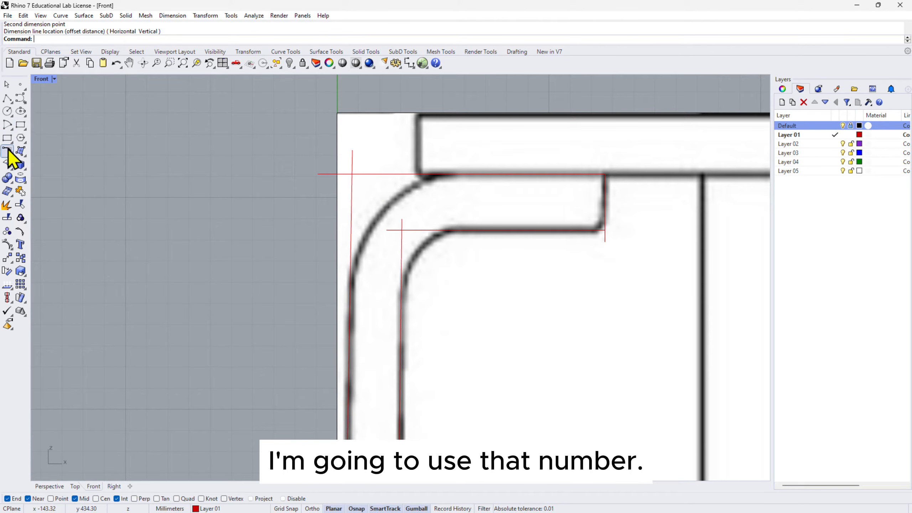
{"action": "left_click", "coordinate": [7, 152]}
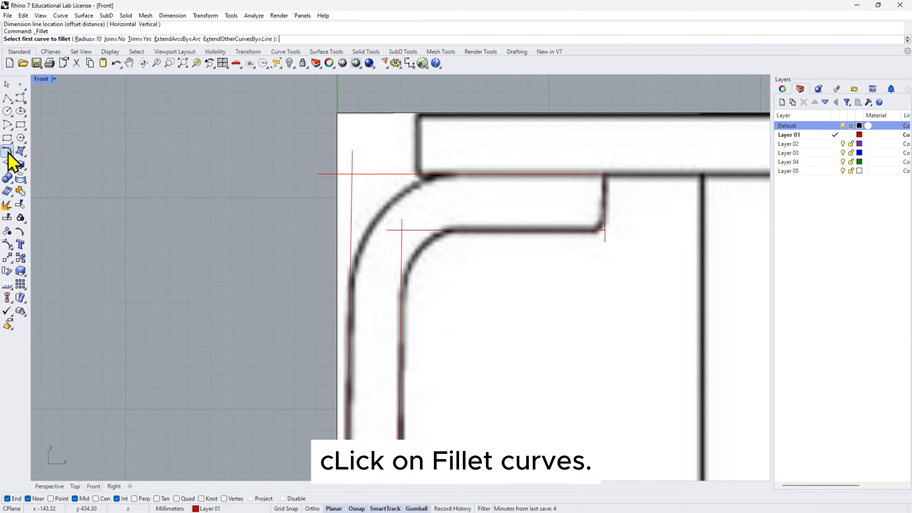
{"action": "left_click", "coordinate": [88, 39]}
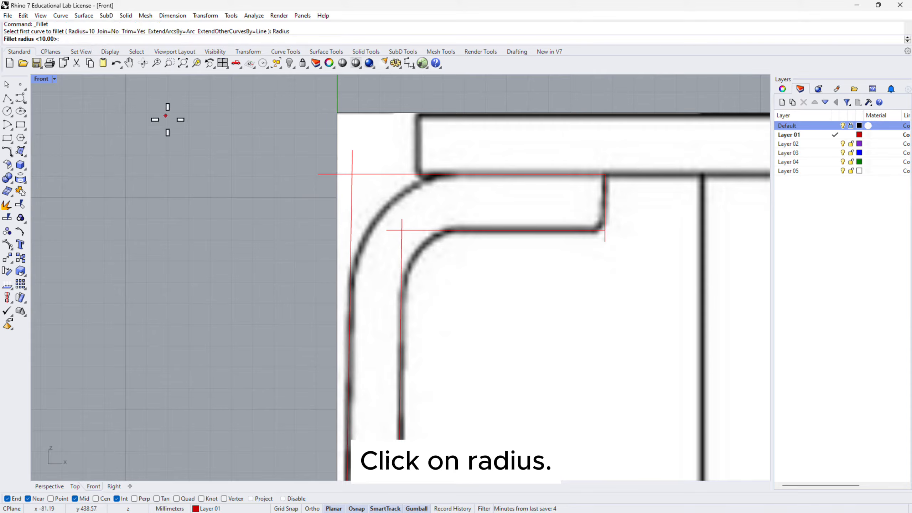
{"action": "type", "text": "50"}
{"action": "key", "text": "Return"}
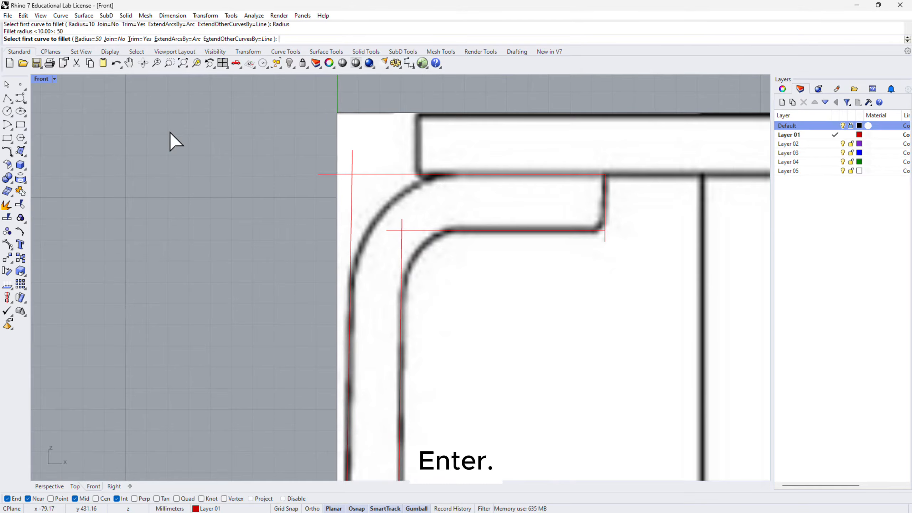
{"action": "left_click", "coordinate": [352, 197]}
{"action": "left_click", "coordinate": [374, 175]}
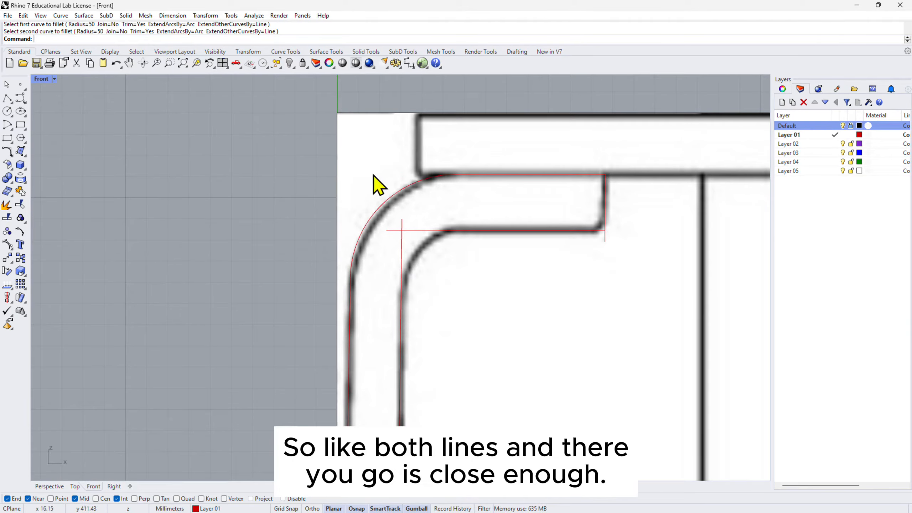
Step: Fillet the left leg's inner edge line and the bracket underside line with a 25 mm radius
{"action": "scroll", "coordinate": [397, 254], "scroll_direction": "up", "scroll_amount": 2}
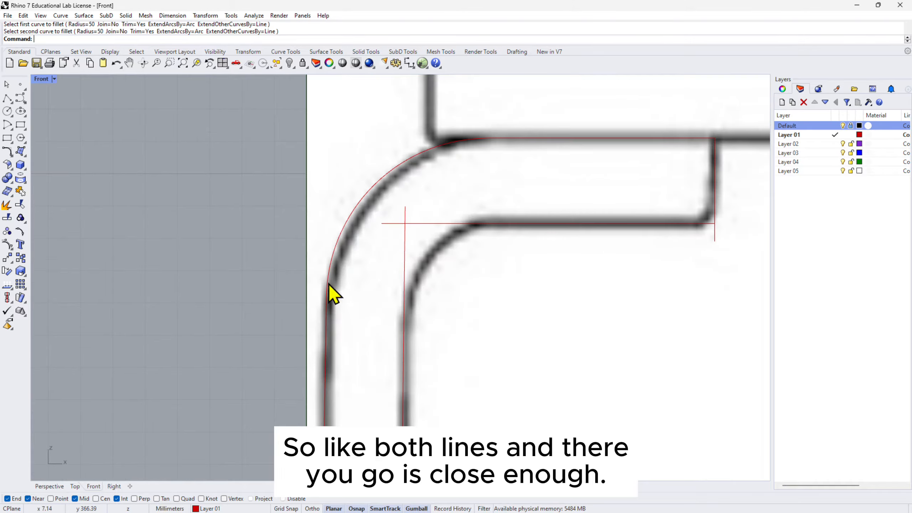
{"action": "right_click_drag", "start_coordinate": [353, 210], "coordinate": [312, 212]}
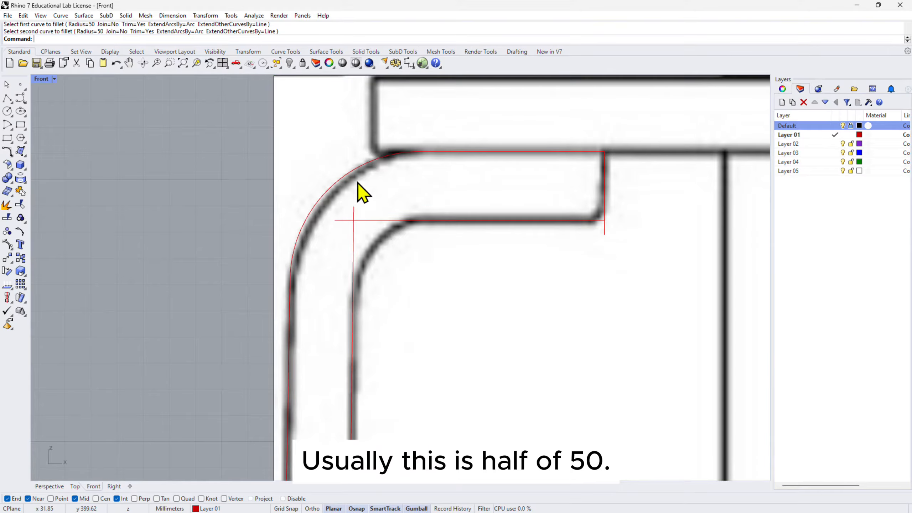
{"action": "right_click", "coordinate": [397, 280]}
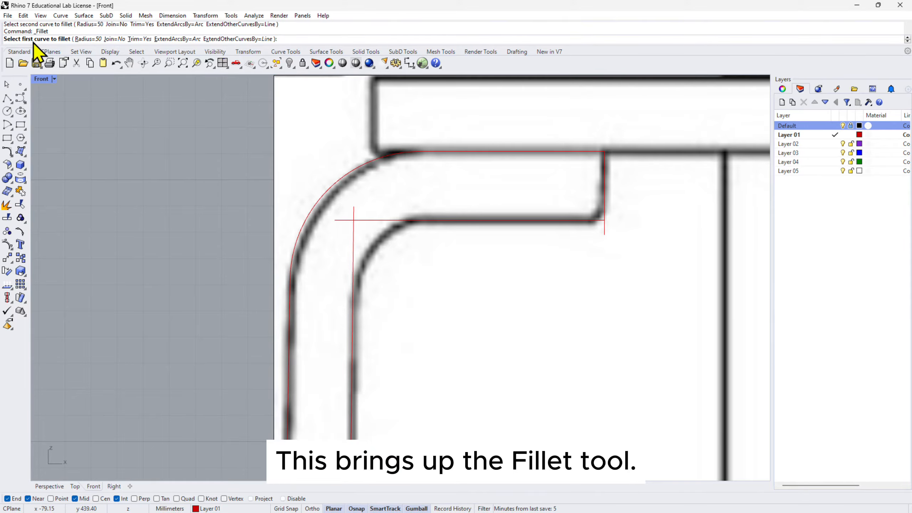
{"action": "left_click", "coordinate": [88, 39]}
{"action": "type", "text": "25"}
{"action": "key", "text": "Return"}
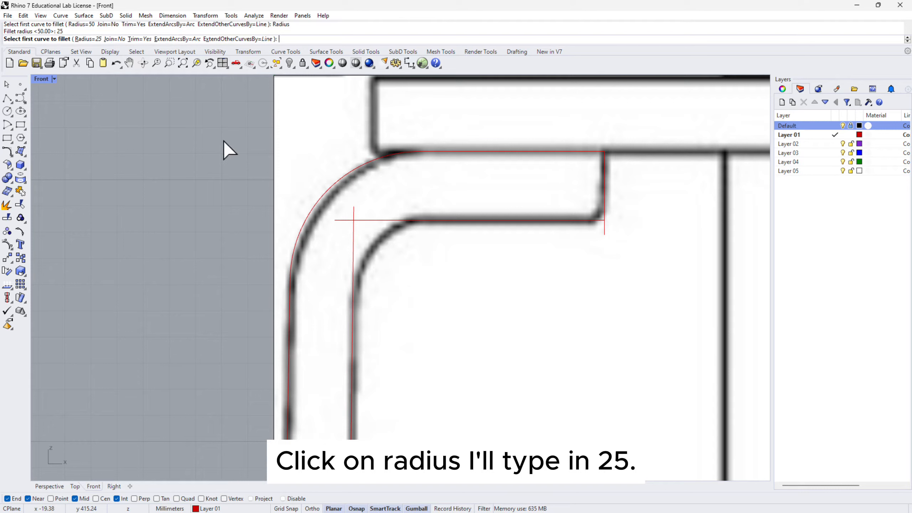
{"action": "left_click", "coordinate": [360, 230]}
{"action": "left_click", "coordinate": [377, 222]}
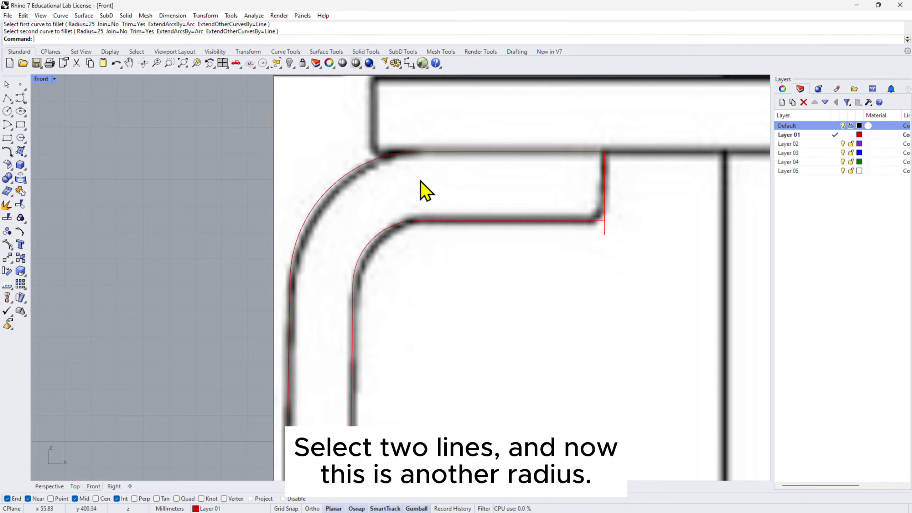
Step: Fillet the bracket's lower end corner between its underside line and short vertical line with a 10 mm radius
{"action": "scroll", "coordinate": [421, 181], "scroll_direction": "down", "scroll_amount": 3}
{"action": "scroll", "coordinate": [542, 185], "scroll_direction": "up", "scroll_amount": 2}
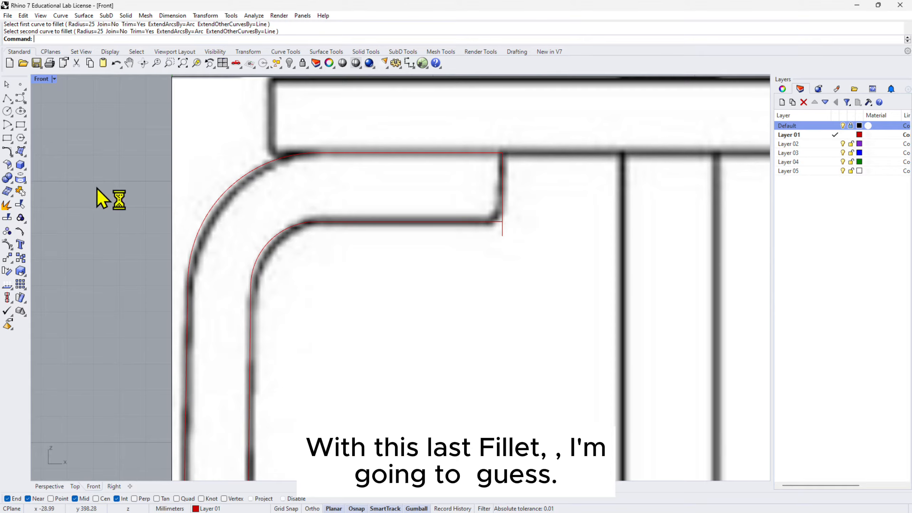
{"action": "key", "text": "Return"}
{"action": "left_click", "coordinate": [88, 39]}
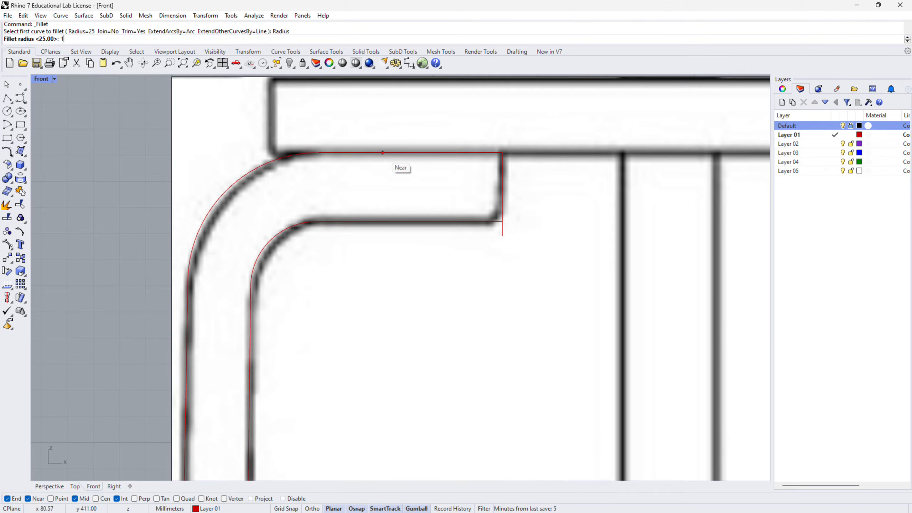
{"action": "type", "text": "10"}
{"action": "key", "text": "Return"}
{"action": "left_click", "coordinate": [494, 222]}
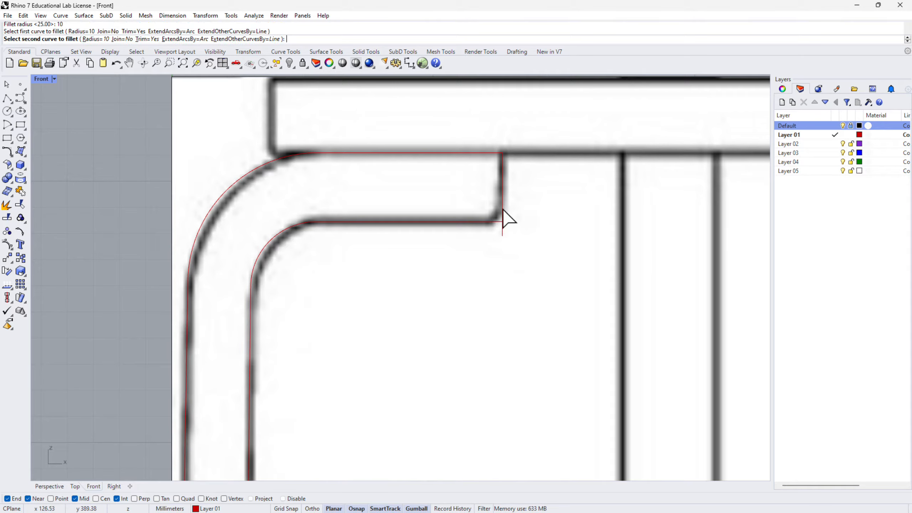
{"action": "left_click", "coordinate": [502, 214]}
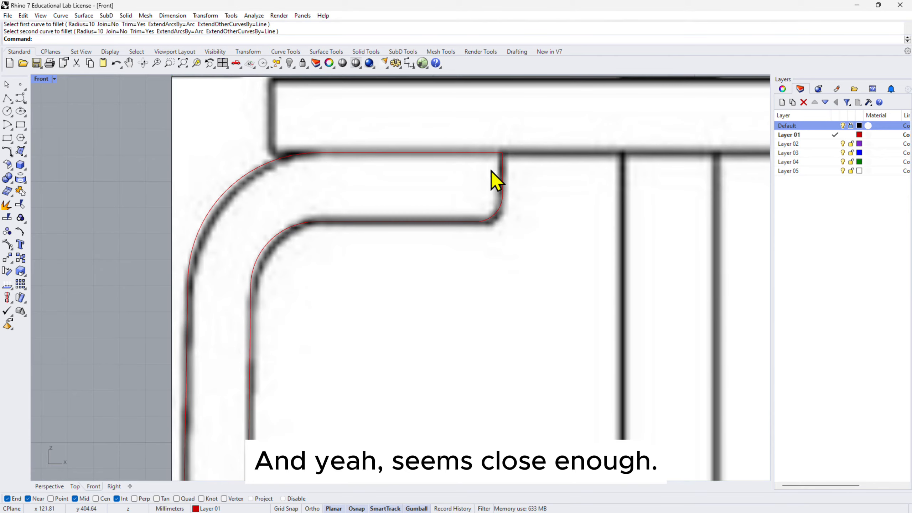
Step: Join all the curves of the traced left leg profile into one closed curve
{"action": "scroll", "coordinate": [496, 180], "scroll_direction": "down", "scroll_amount": 5}
{"action": "scroll", "coordinate": [484, 187], "scroll_direction": "up", "scroll_amount": 1}
{"action": "right_click_drag", "start_coordinate": [484, 187], "coordinate": [463, 194]}
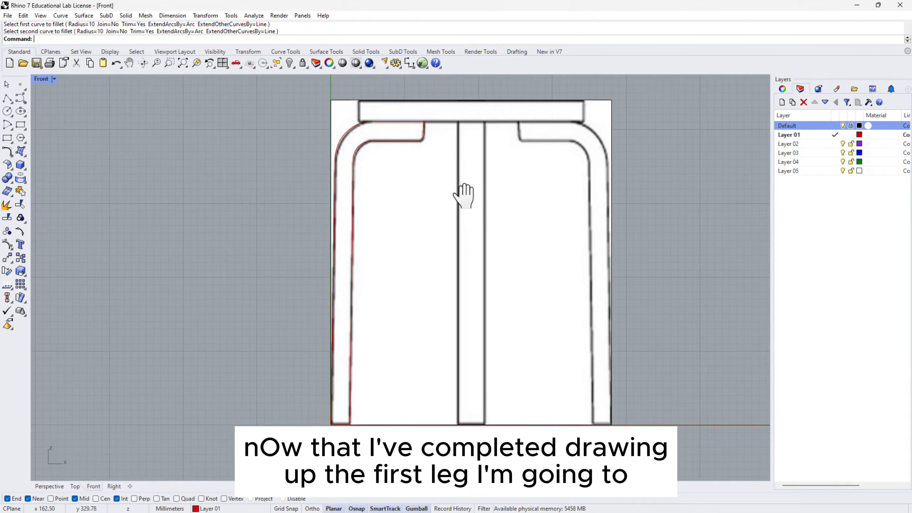
{"action": "key", "text": "Escape"}
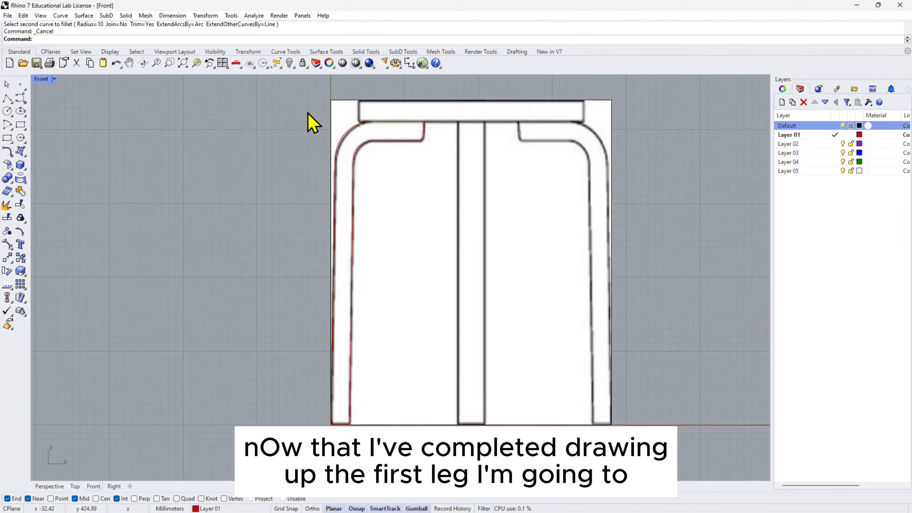
{"action": "left_click_drag", "start_coordinate": [312, 122], "coordinate": [442, 426]}
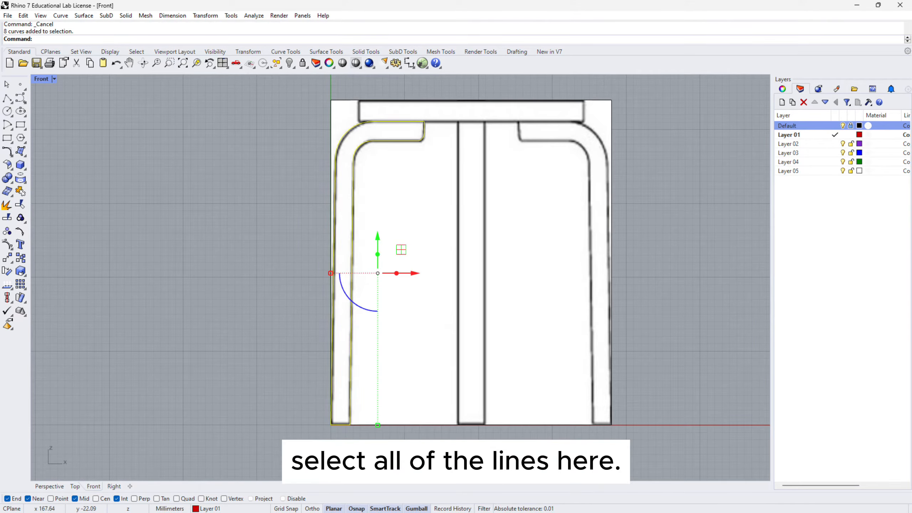
{"action": "left_click", "coordinate": [20, 190]}
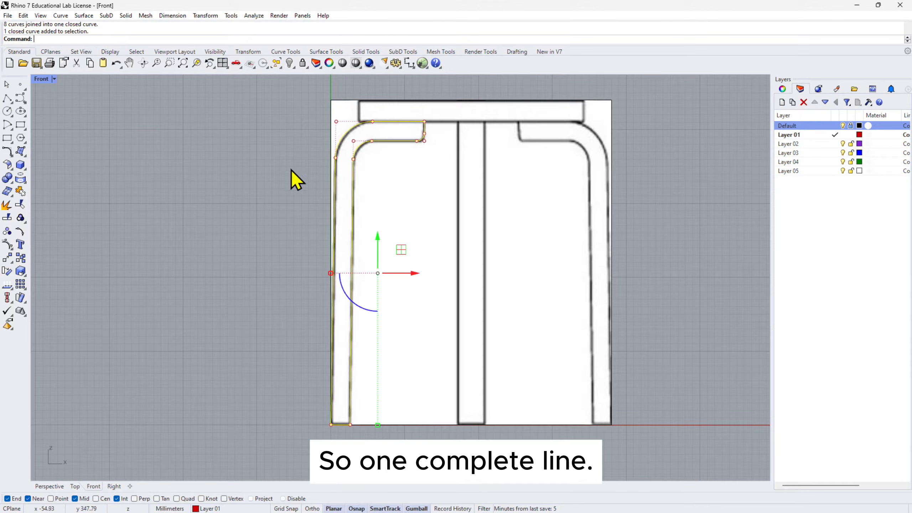
{"action": "left_click", "coordinate": [287, 235]}
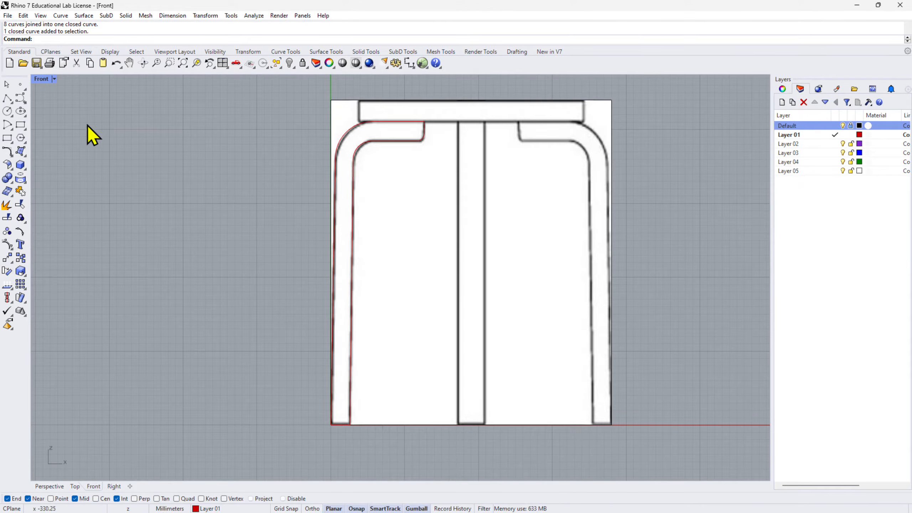
Step: Examine the closed leg outline against the reference picture in the four-view layout, orbiting around it in perspective
{"action": "double_click", "coordinate": [42, 81]}
{"action": "right_click_drag", "start_coordinate": [600, 190], "coordinate": [636, 214]}
{"action": "scroll", "coordinate": [570, 173], "scroll_direction": "up", "scroll_amount": 6}
{"action": "left_click", "coordinate": [558, 169]}
{"action": "right_click_drag", "start_coordinate": [558, 151], "coordinate": [492, 149]}
{"action": "left_click", "coordinate": [493, 149]}
{"action": "scroll", "coordinate": [526, 109], "scroll_direction": "down", "scroll_amount": 5}
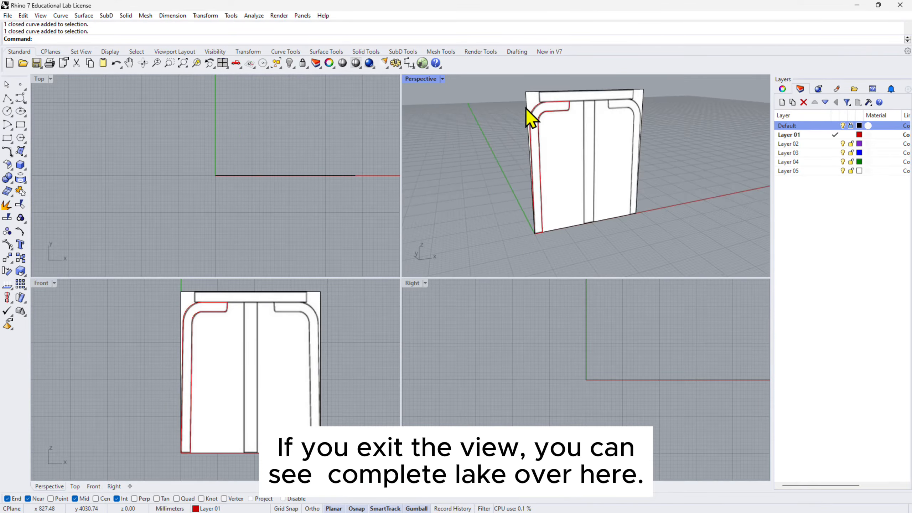
{"action": "right_click_drag", "start_coordinate": [529, 117], "coordinate": [643, 142]}
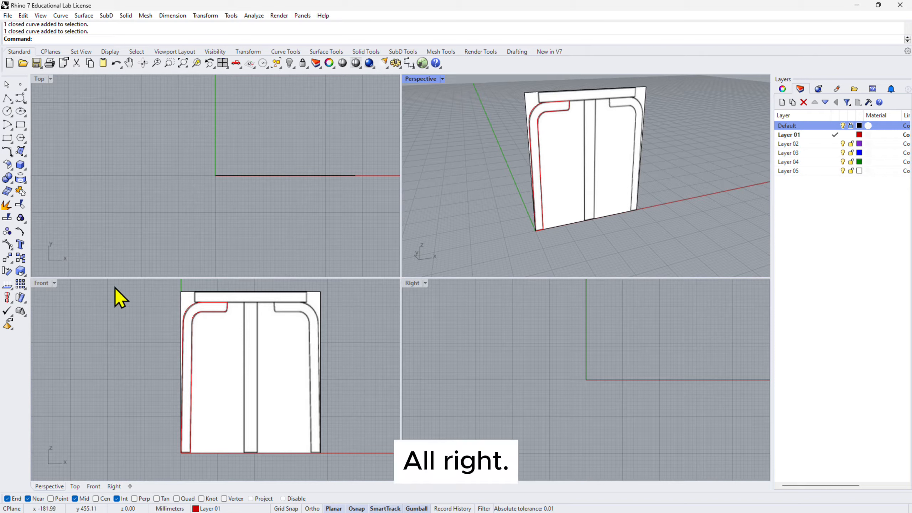
{"action": "right_click_drag", "start_coordinate": [90, 291], "coordinate": [68, 299]}
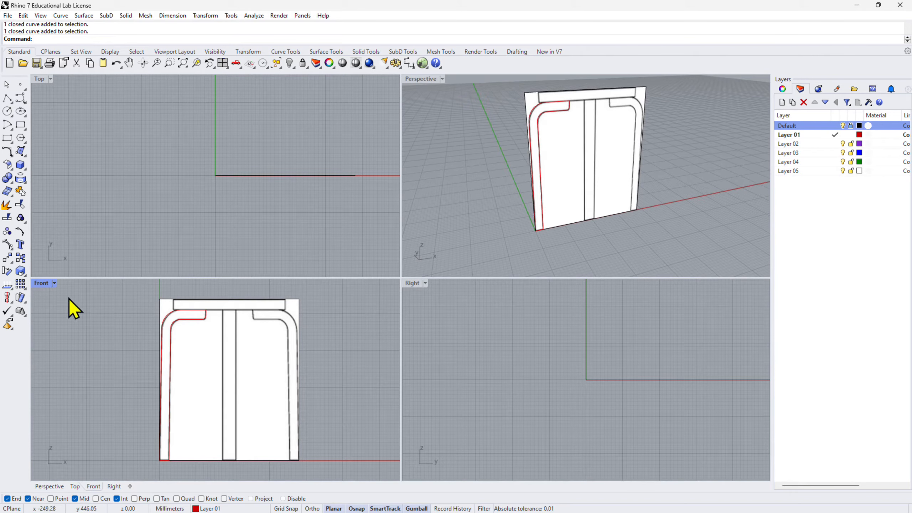
{"action": "left_click", "coordinate": [565, 122]}
{"action": "right_click_drag", "start_coordinate": [565, 122], "coordinate": [384, 117]}
{"action": "left_click", "coordinate": [85, 16]}
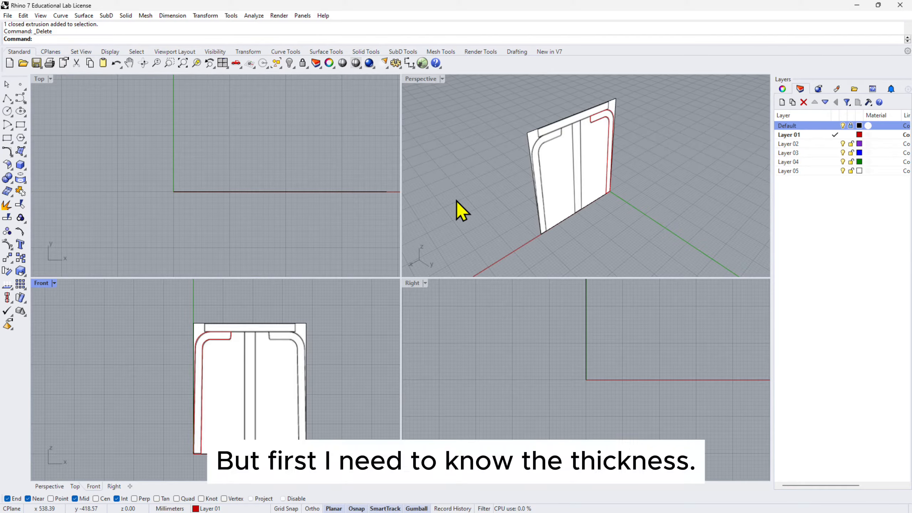
Step: Measure the middle leg's width in the front view with a temporary dimension between its two edges, without placing it
{"action": "right_click_drag", "start_coordinate": [288, 390], "coordinate": [298, 387]}
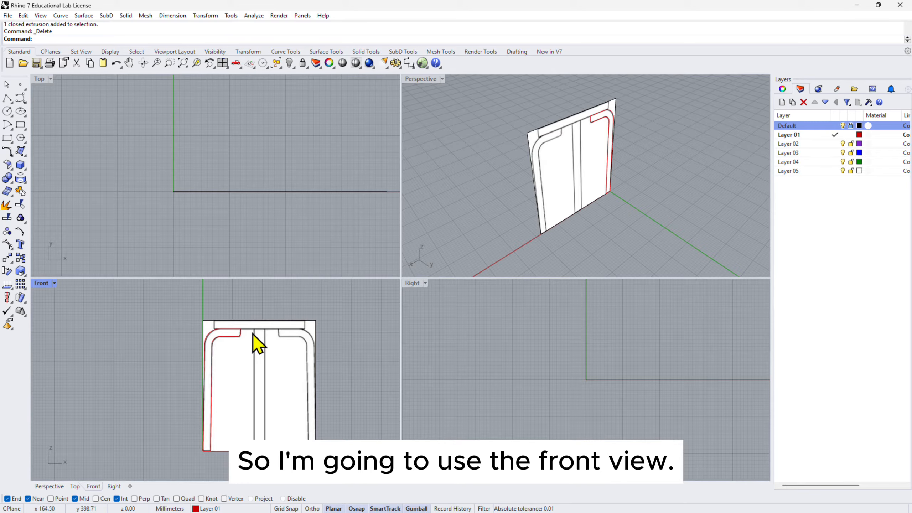
{"action": "scroll", "coordinate": [257, 331], "scroll_direction": "up", "scroll_amount": 12}
{"action": "scroll", "coordinate": [178, 431], "scroll_direction": "down", "scroll_amount": 4}
{"action": "left_click", "coordinate": [409, 63]}
{"action": "scroll", "coordinate": [246, 362], "scroll_direction": "up", "scroll_amount": 2}
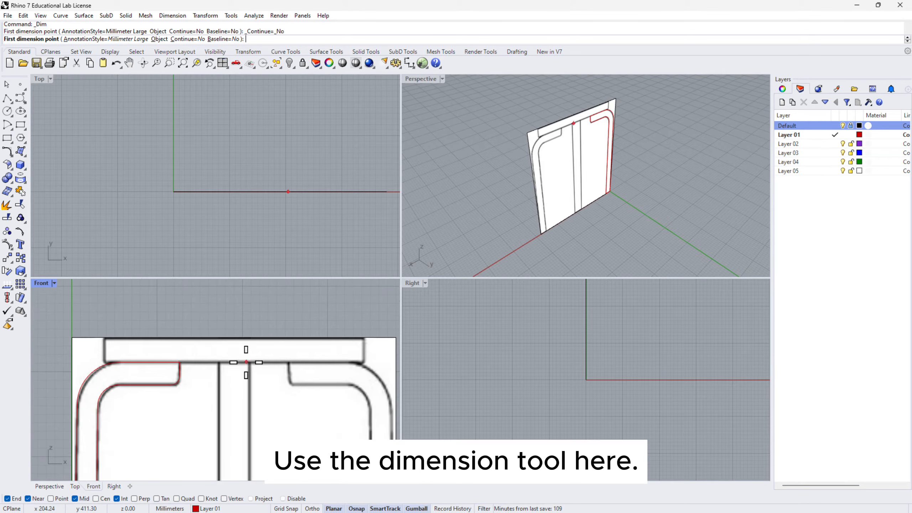
{"action": "left_click", "coordinate": [213, 363]}
{"action": "scroll", "coordinate": [216, 362], "scroll_direction": "down", "scroll_amount": 10}
{"action": "left_click", "coordinate": [235, 363]}
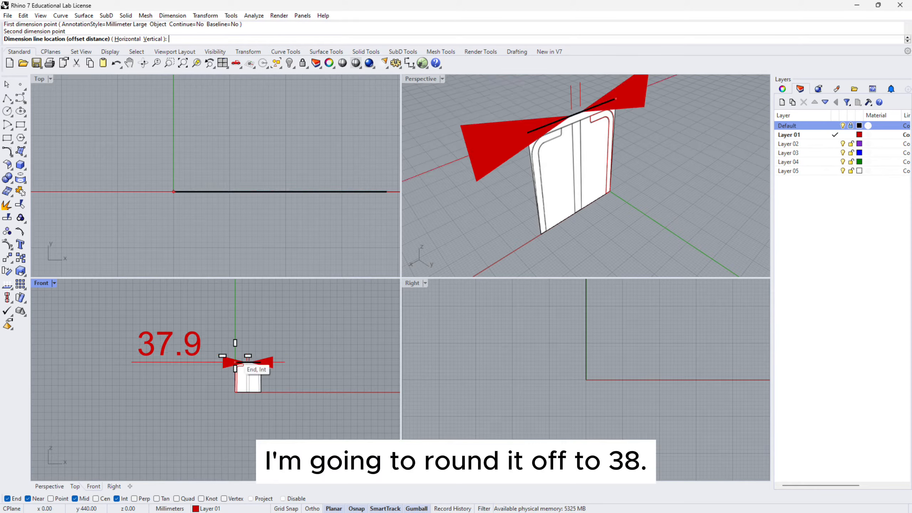
{"action": "key", "text": "Escape"}
{"action": "scroll", "coordinate": [249, 375], "scroll_direction": "up", "scroll_amount": 10}
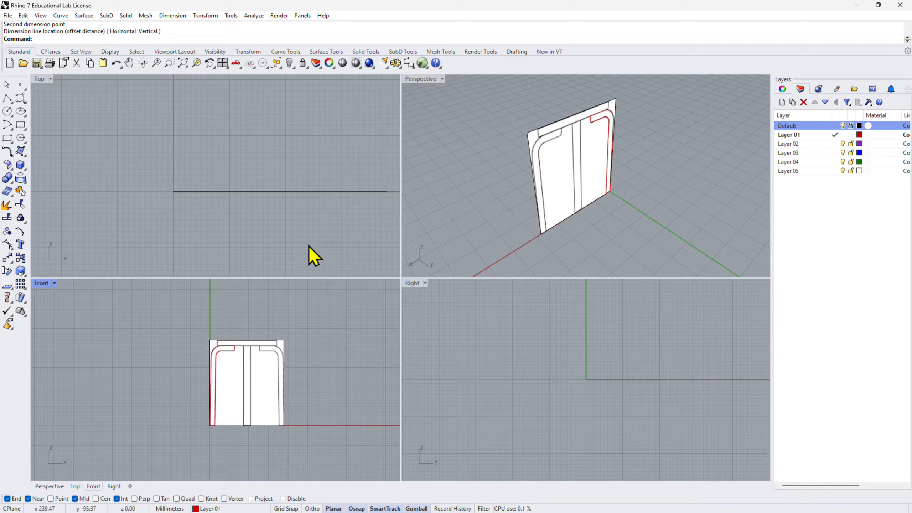
Step: Extrude the closed leg profile straight into a solid, with both sides enabled and a distance of 38 mm
{"action": "right_click_drag", "start_coordinate": [440, 162], "coordinate": [549, 126]}
{"action": "left_click", "coordinate": [550, 126]}
{"action": "scroll", "coordinate": [255, 212], "scroll_direction": "up", "scroll_amount": 4}
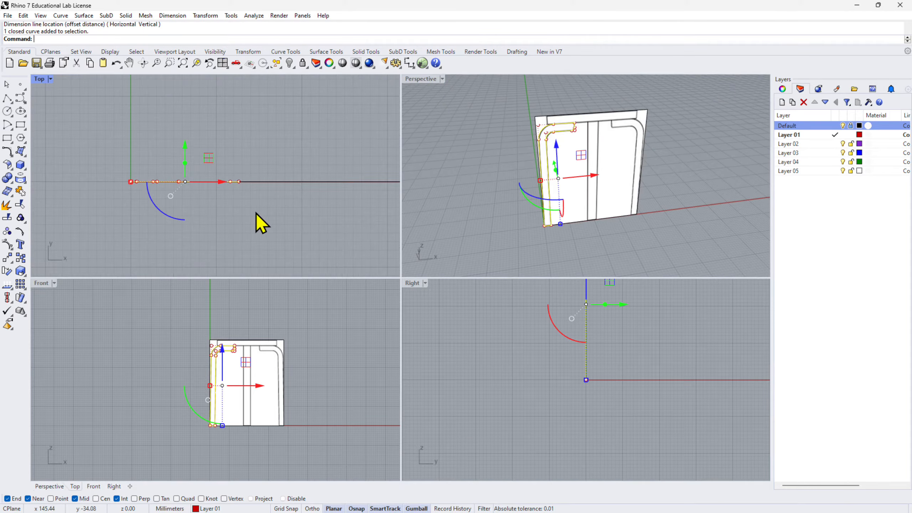
{"action": "right_click_drag", "start_coordinate": [255, 212], "coordinate": [265, 202]}
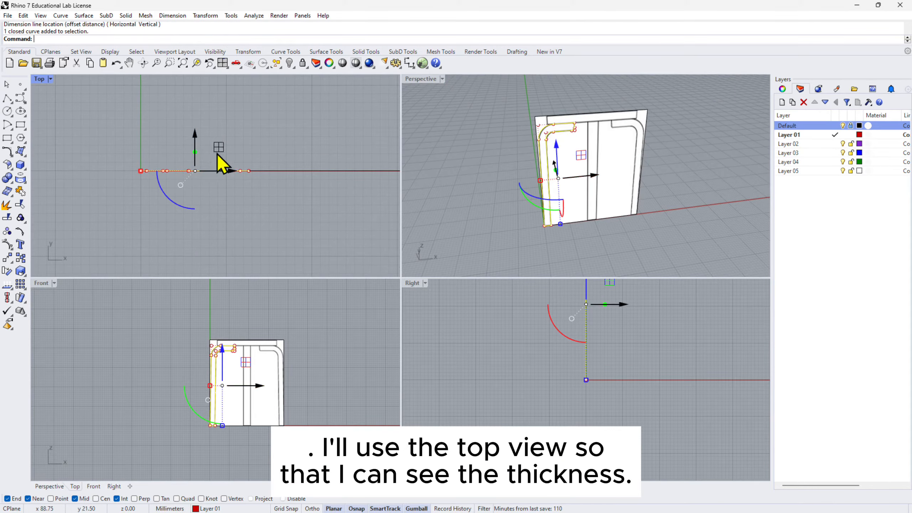
{"action": "left_click", "coordinate": [94, 17]}
{"action": "mouse_move", "coordinate": [124, 17]}
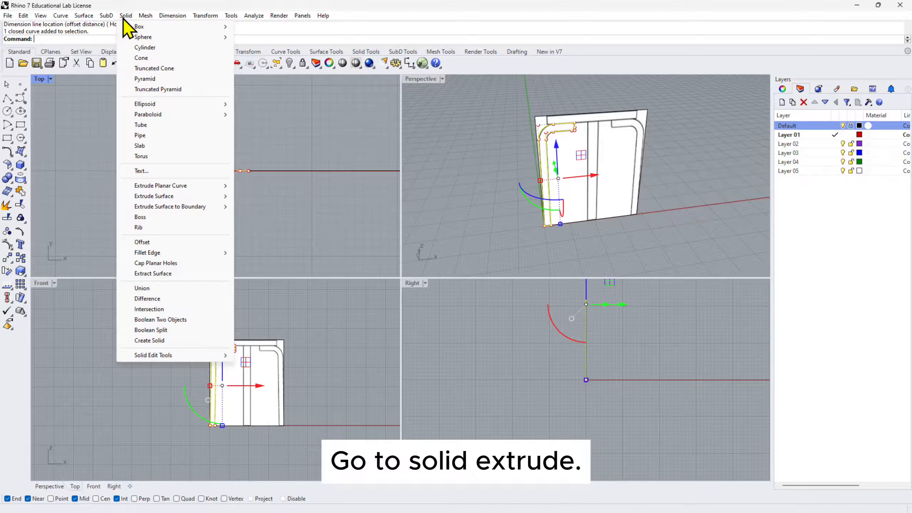
{"action": "mouse_move", "coordinate": [165, 187]}
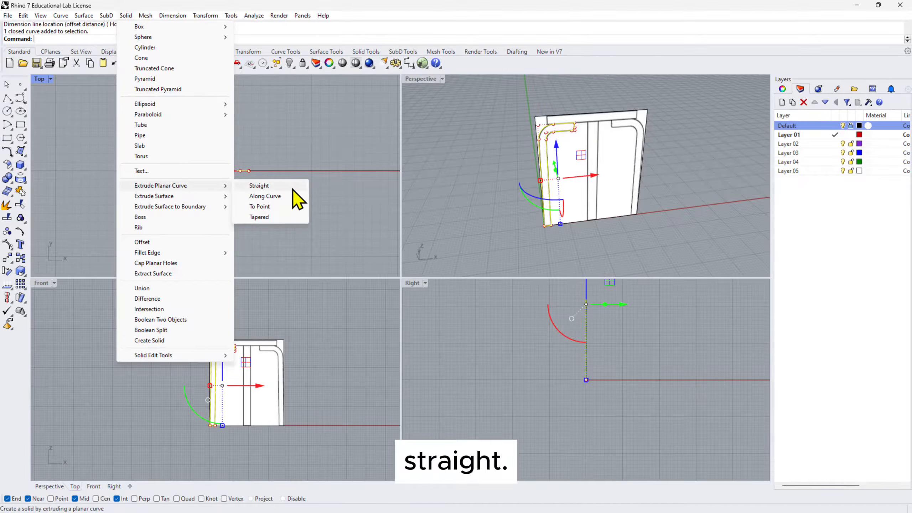
{"action": "left_click", "coordinate": [273, 186]}
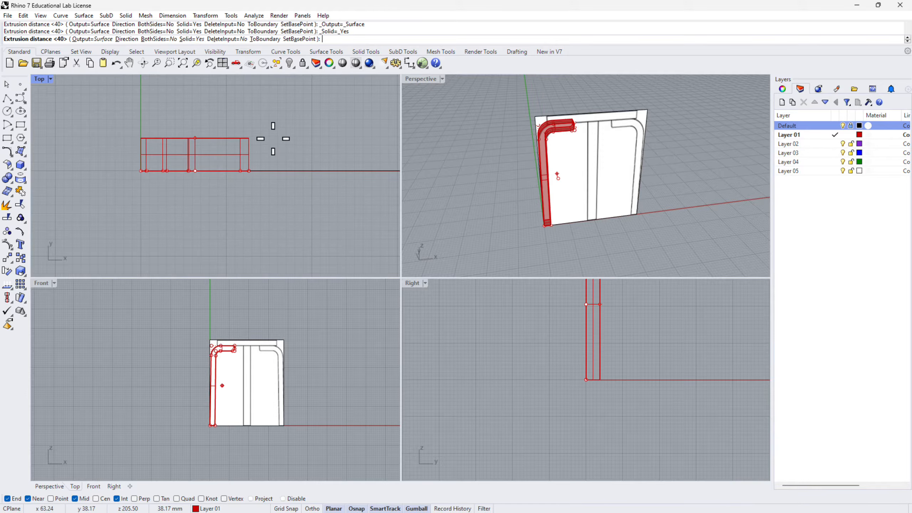
{"action": "left_click", "coordinate": [158, 39]}
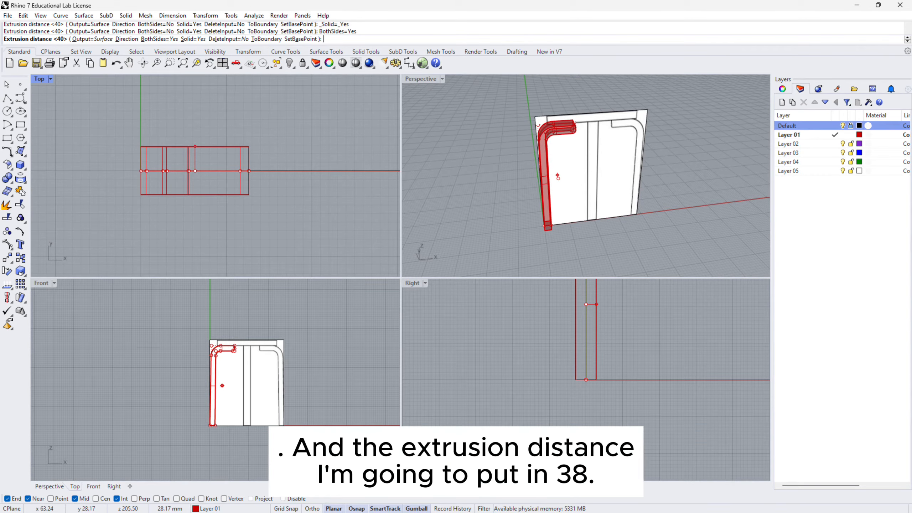
{"action": "type", "text": "38"}
{"action": "key", "text": "Return"}
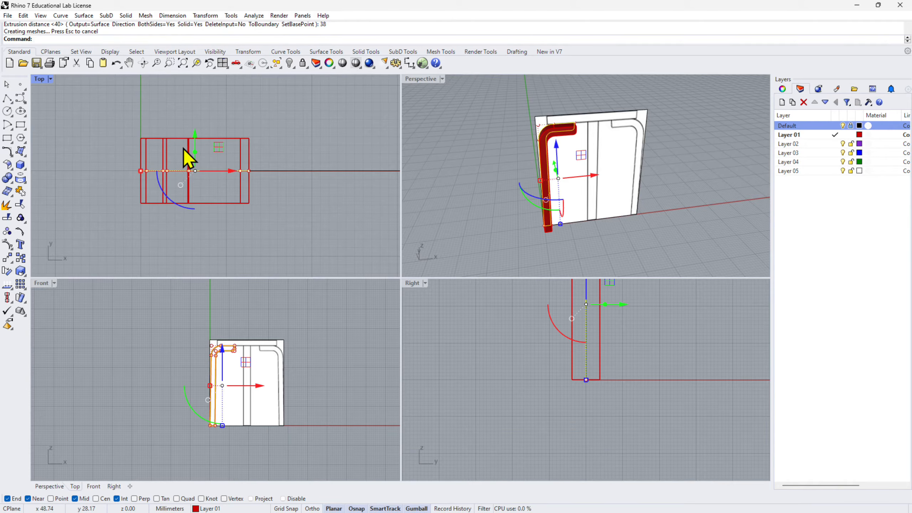
Step: Dimension the extruded leg's total depth in the top view
{"action": "left_click", "coordinate": [410, 63]}
{"action": "left_click", "coordinate": [248, 203]}
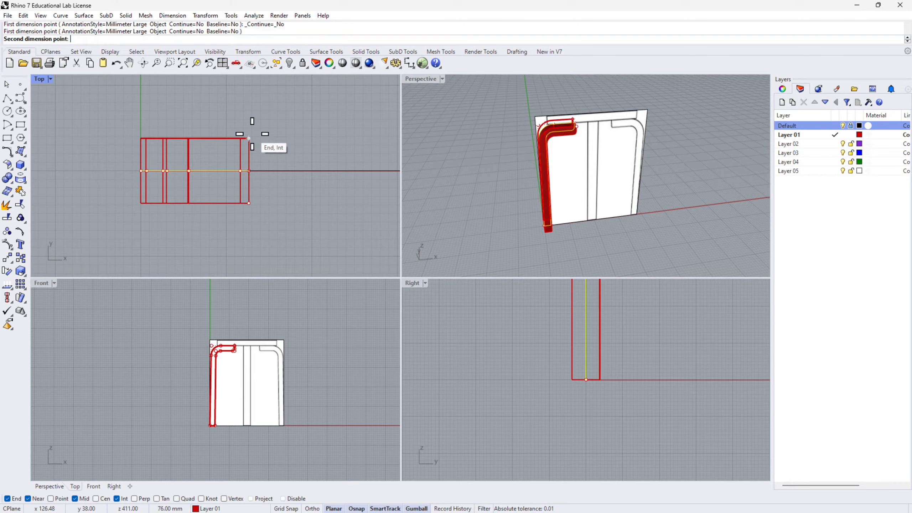
{"action": "left_click", "coordinate": [252, 134]}
{"action": "scroll", "coordinate": [209, 161], "scroll_direction": "down", "scroll_amount": 20}
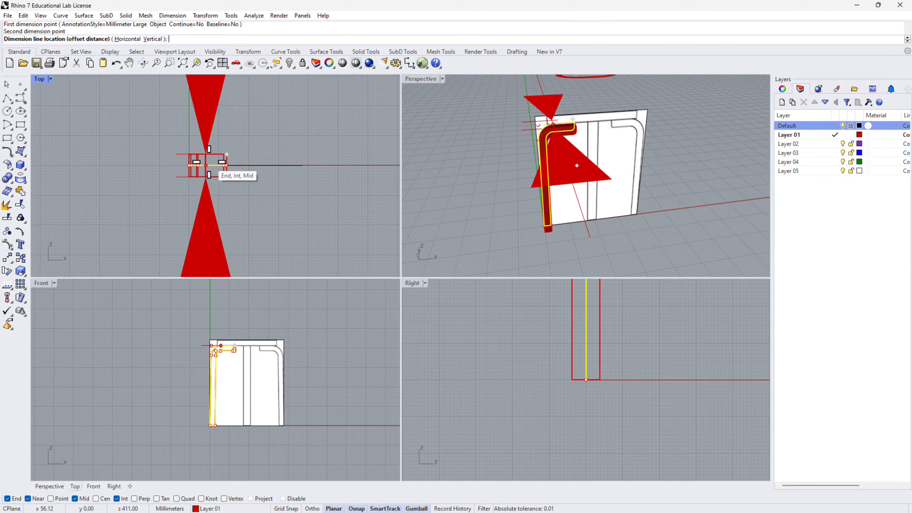
{"action": "left_click", "coordinate": [250, 162]}
{"action": "scroll", "coordinate": [230, 141], "scroll_direction": "up", "scroll_amount": 8}
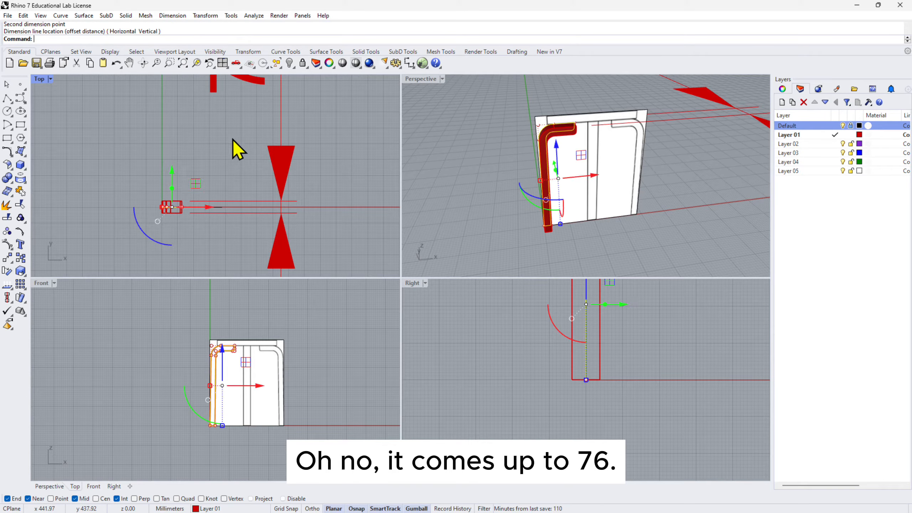
Step: Undo the depth dimension and the leg extrusion, leaving the leg profile curve selected
{"action": "key", "text": "ctrl+z"}
{"action": "key", "text": "ctrl+z"}
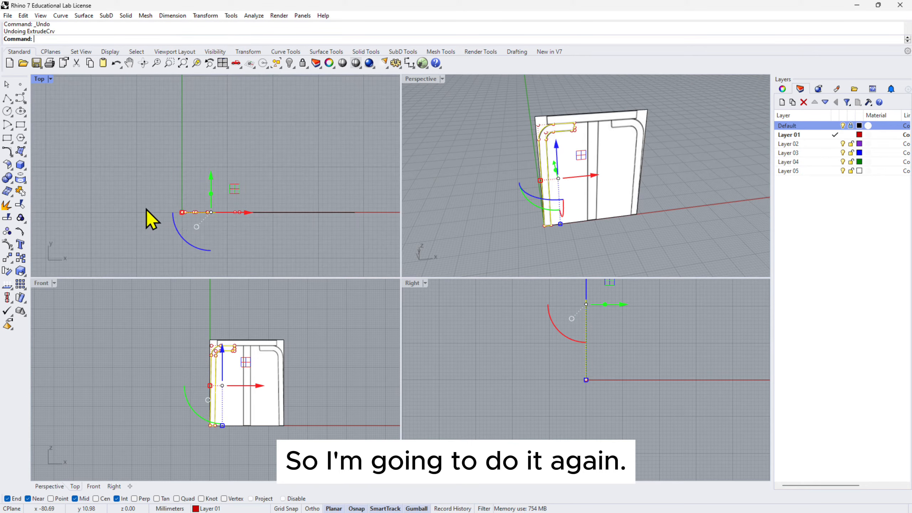
{"action": "right_click", "coordinate": [164, 159]}
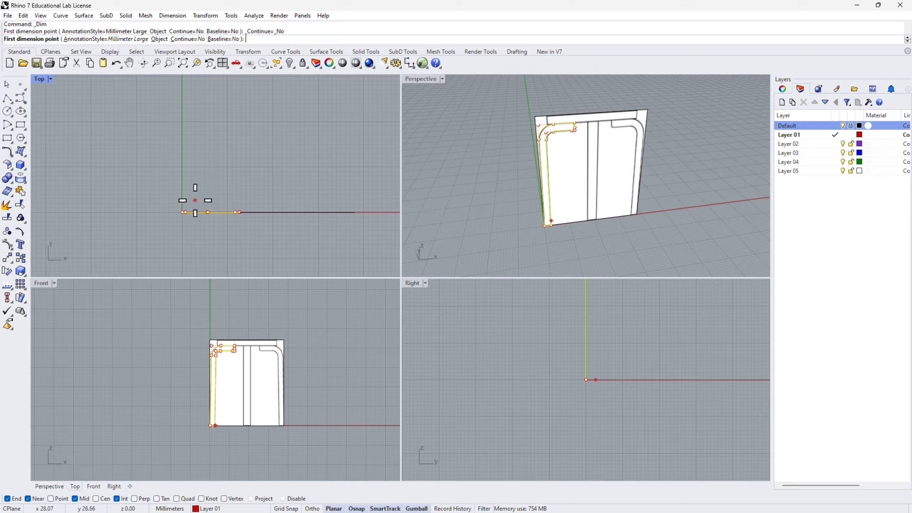
{"action": "key", "text": "Escape"}
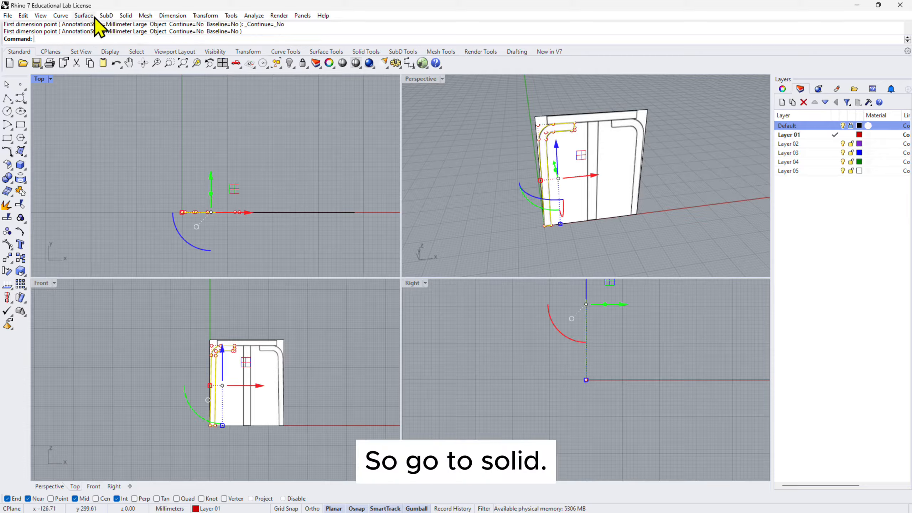
Step: Extrude the leg profile straight into a solid, 20 mm to both sides
{"action": "left_click", "coordinate": [125, 15]}
{"action": "mouse_move", "coordinate": [224, 194]}
{"action": "left_click", "coordinate": [259, 186]}
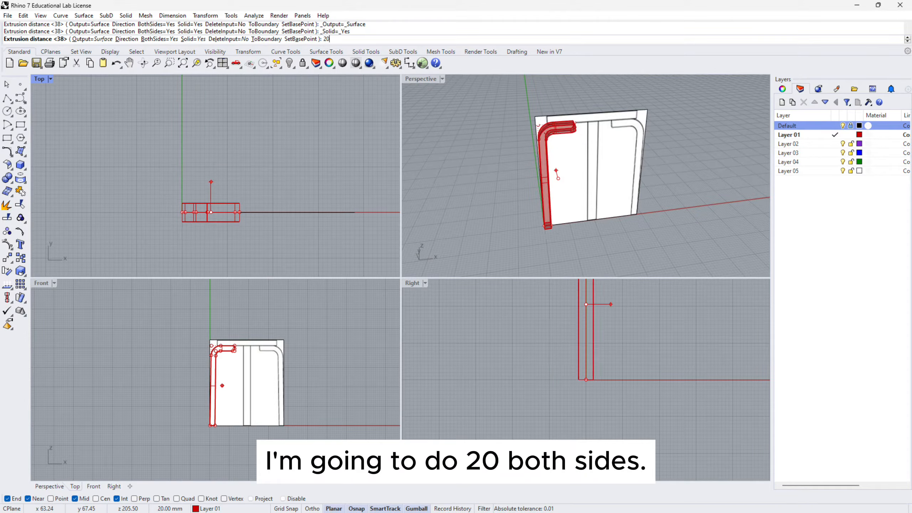
{"action": "type", "text": "20"}
{"action": "key", "text": "Return"}
{"action": "left_click", "coordinate": [272, 172]}
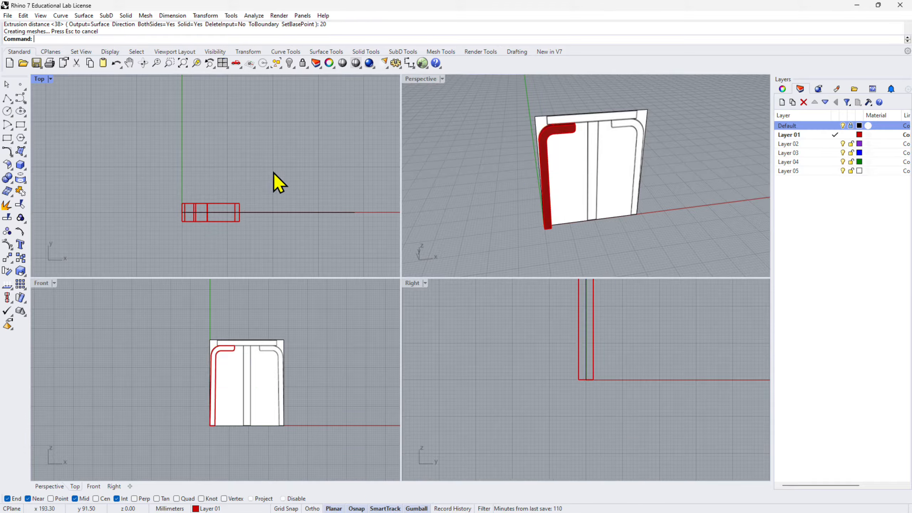
Step: Examine the extruded leg's bend and outer edges from several sides in the enlarged perspective view
{"action": "right_click_drag", "start_coordinate": [565, 207], "coordinate": [628, 199]}
{"action": "scroll", "coordinate": [571, 130], "scroll_direction": "up", "scroll_amount": 5}
{"action": "right_click_drag", "start_coordinate": [571, 143], "coordinate": [526, 193]}
{"action": "right_click_drag", "start_coordinate": [608, 222], "coordinate": [594, 190]}
{"action": "scroll", "coordinate": [560, 111], "scroll_direction": "up", "scroll_amount": 7}
{"action": "right_click_drag", "start_coordinate": [559, 111], "coordinate": [553, 161]}
{"action": "left_click", "coordinate": [556, 171]}
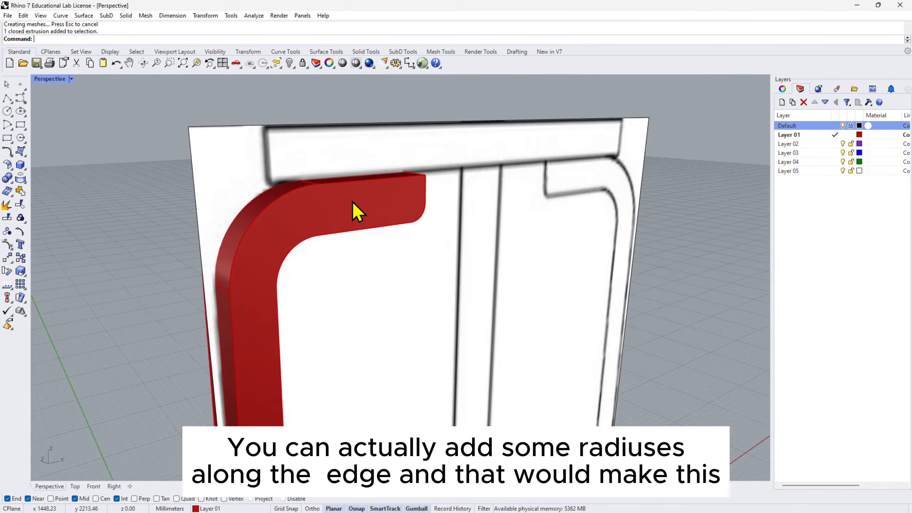
{"action": "right_click_drag", "start_coordinate": [356, 209], "coordinate": [405, 217], "text": "shift"}
{"action": "scroll", "coordinate": [373, 258], "scroll_direction": "up", "scroll_amount": 5}
{"action": "scroll", "coordinate": [560, 130], "scroll_direction": "up", "scroll_amount": 8}
{"action": "scroll", "coordinate": [539, 200], "scroll_direction": "down", "scroll_amount": 3}
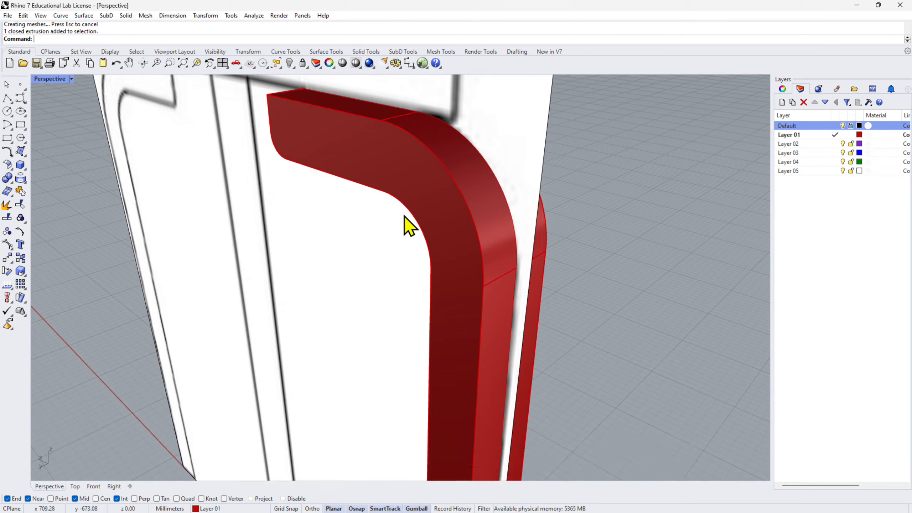
{"action": "scroll", "coordinate": [400, 211], "scroll_direction": "down", "scroll_amount": 2}
{"action": "right_click_drag", "start_coordinate": [440, 207], "coordinate": [416, 213]}
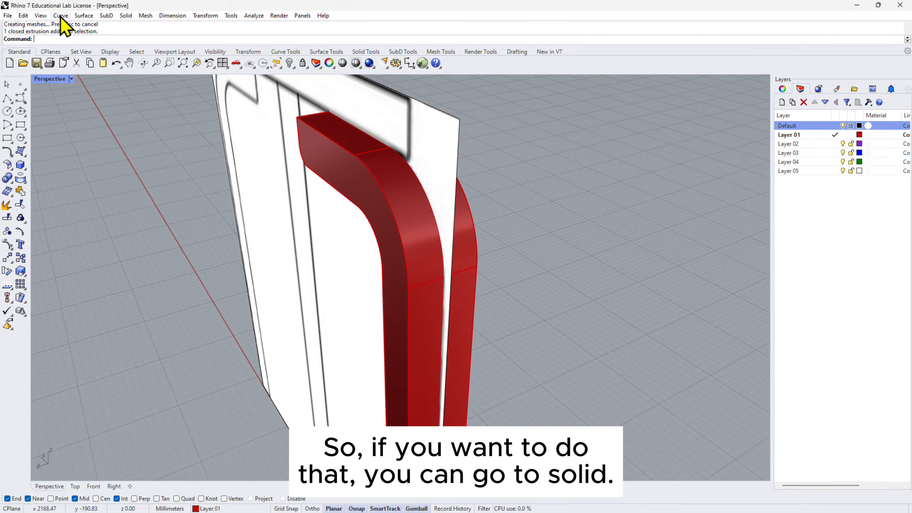
Step: Start Fillet Edge on the leg and select the top, outer bend and long straight edges of one side face
{"action": "left_click", "coordinate": [126, 16]}
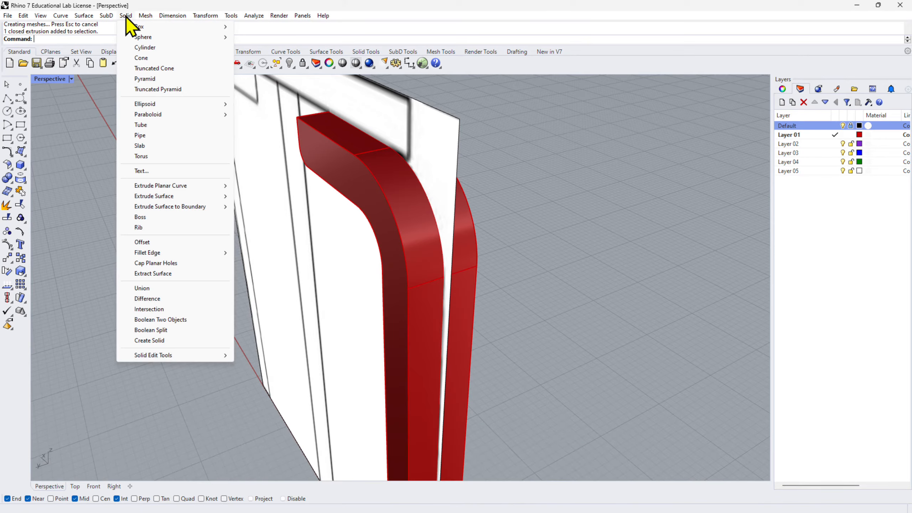
{"action": "mouse_move", "coordinate": [211, 253]}
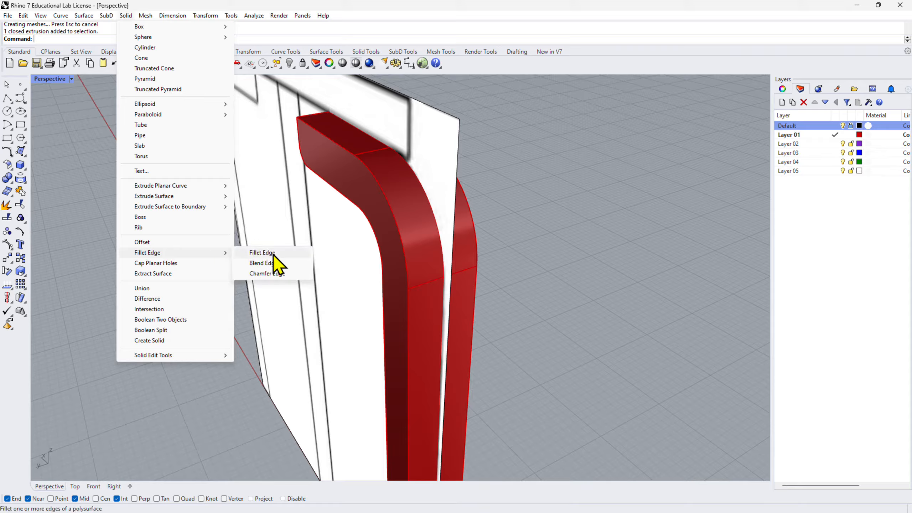
{"action": "left_click", "coordinate": [264, 253]}
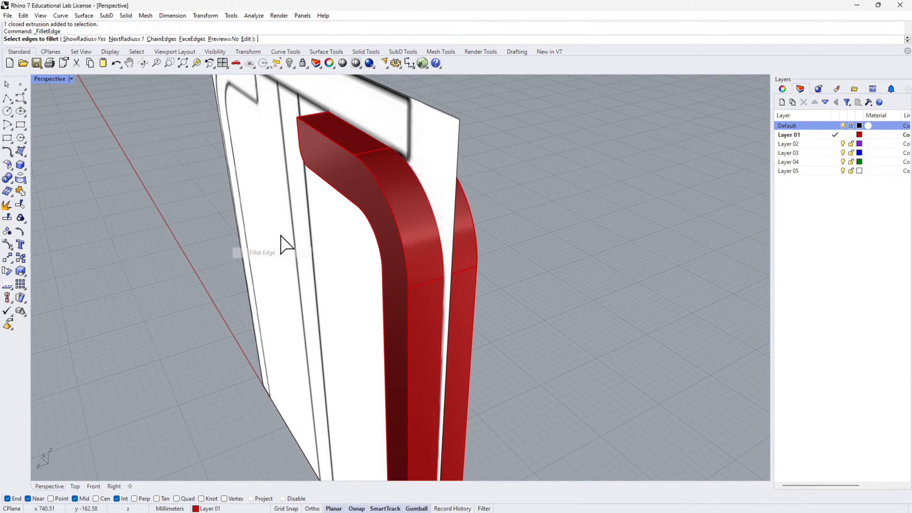
{"action": "left_click", "coordinate": [306, 124]}
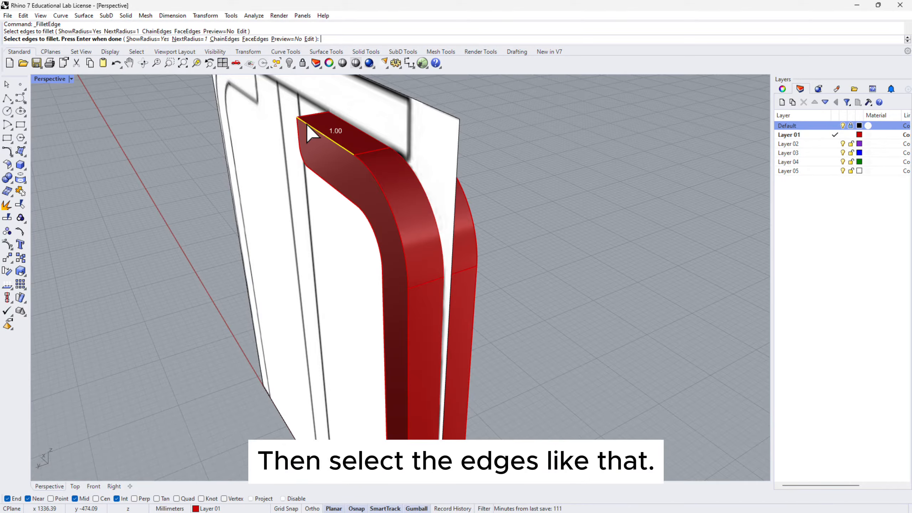
{"action": "left_click", "coordinate": [365, 165]}
{"action": "scroll", "coordinate": [361, 85], "scroll_direction": "down", "scroll_amount": 7}
{"action": "left_click", "coordinate": [381, 188]}
{"action": "scroll", "coordinate": [382, 425], "scroll_direction": "up", "scroll_amount": 7}
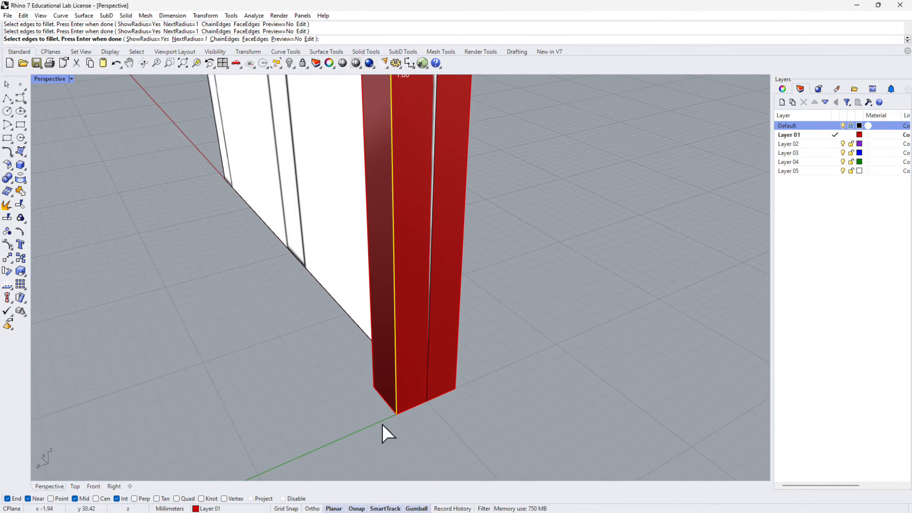
{"action": "left_click", "coordinate": [375, 367]}
{"action": "scroll", "coordinate": [438, 203], "scroll_direction": "down", "scroll_amount": 5}
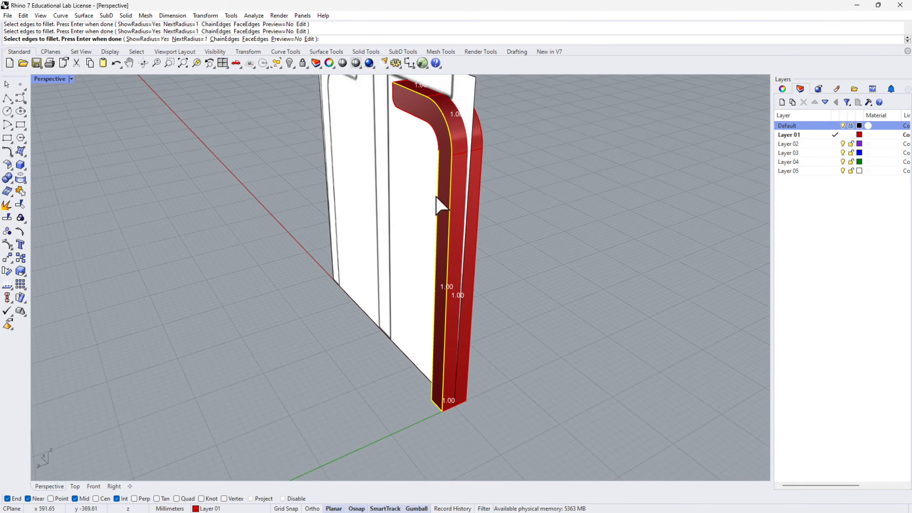
Step: Add the underside, rounded corner and short end edges of the same side face to the fillet selection
{"action": "scroll", "coordinate": [444, 137], "scroll_direction": "up", "scroll_amount": 5}
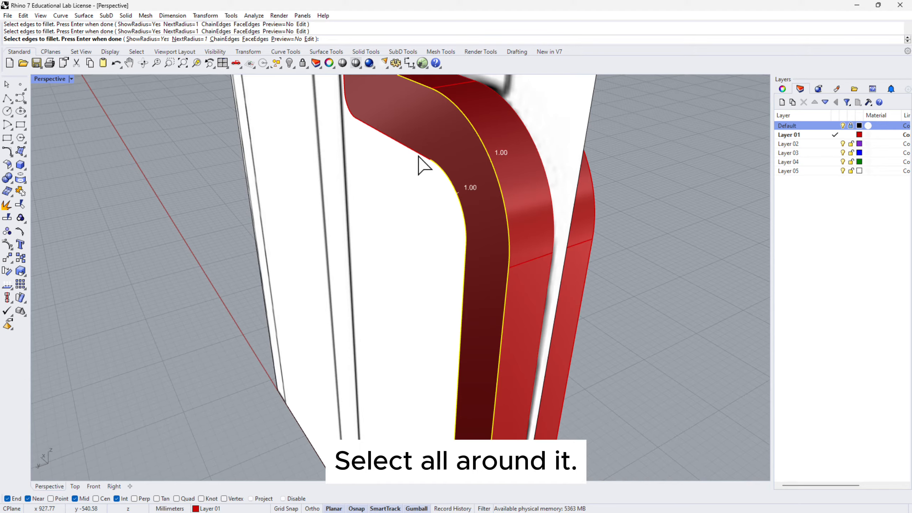
{"action": "left_click", "coordinate": [419, 157]}
{"action": "scroll", "coordinate": [514, 240], "scroll_direction": "down", "scroll_amount": 5}
{"action": "scroll", "coordinate": [405, 150], "scroll_direction": "up", "scroll_amount": 6}
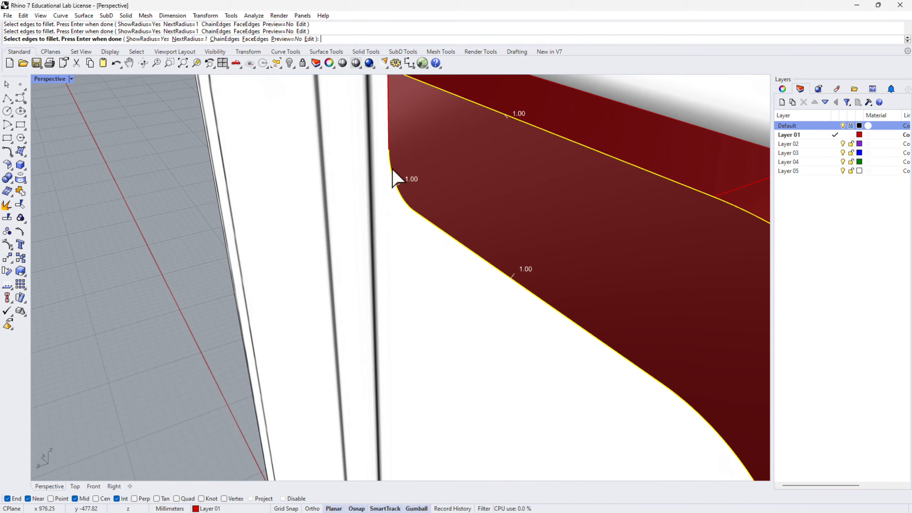
{"action": "left_click", "coordinate": [388, 136]}
{"action": "scroll", "coordinate": [372, 165], "scroll_direction": "down", "scroll_amount": 6}
Step: Add the matching edges all around the leg's opposite side face to the fillet selection
{"action": "right_click_drag", "start_coordinate": [484, 207], "coordinate": [413, 183]}
{"action": "scroll", "coordinate": [425, 157], "scroll_direction": "up", "scroll_amount": 4}
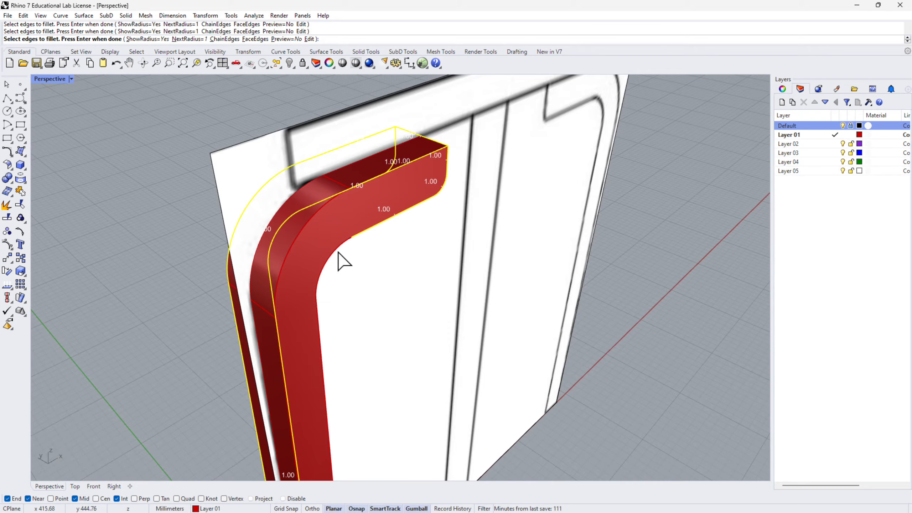
{"action": "scroll", "coordinate": [332, 252], "scroll_direction": "down", "scroll_amount": 3}
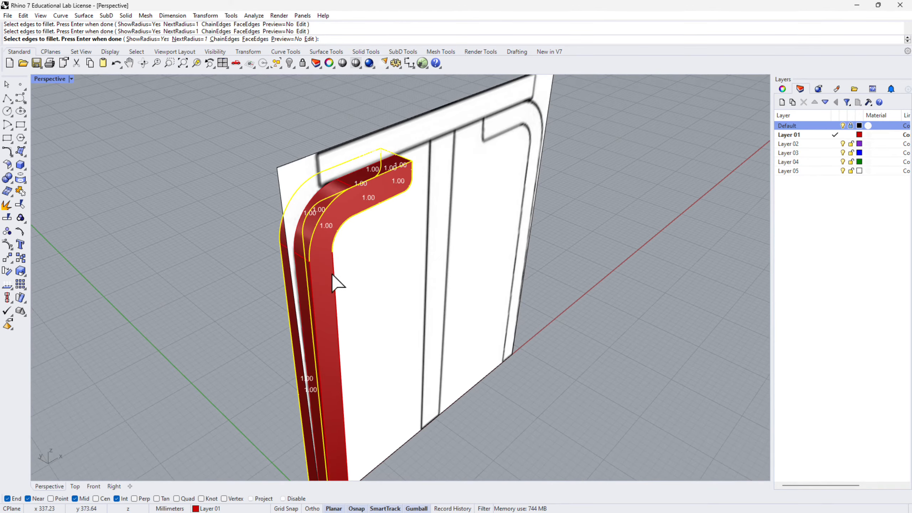
{"action": "scroll", "coordinate": [334, 273], "scroll_direction": "up", "scroll_amount": 4}
{"action": "right_click_drag", "start_coordinate": [331, 263], "coordinate": [371, 252]}
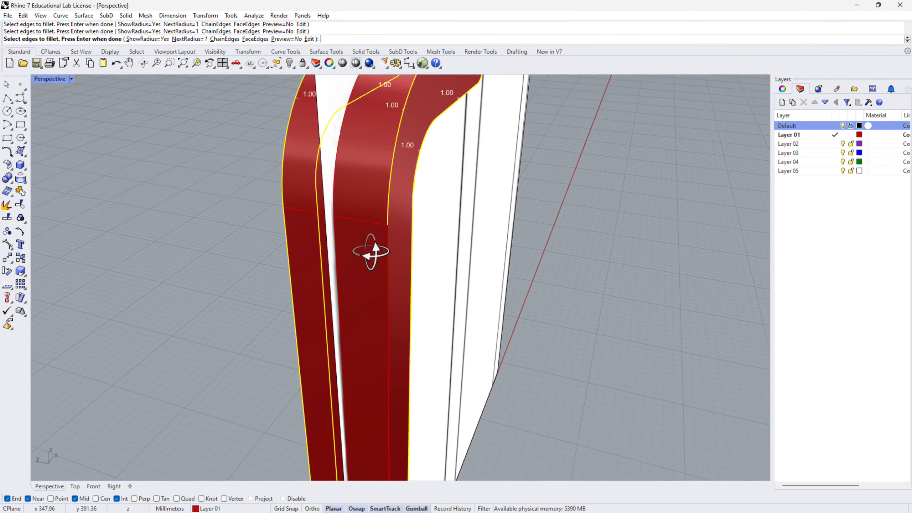
{"action": "scroll", "coordinate": [392, 223], "scroll_direction": "down", "scroll_amount": 5}
{"action": "scroll", "coordinate": [399, 400], "scroll_direction": "up", "scroll_amount": 5}
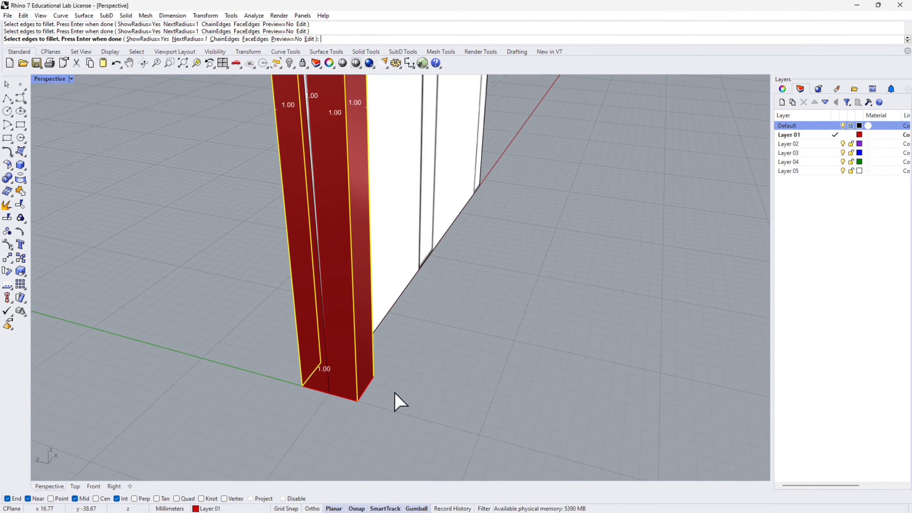
{"action": "right_click_drag", "start_coordinate": [418, 371], "coordinate": [450, 343]}
{"action": "scroll", "coordinate": [456, 361], "scroll_direction": "down", "scroll_amount": 5}
{"action": "scroll", "coordinate": [458, 393], "scroll_direction": "up", "scroll_amount": 3}
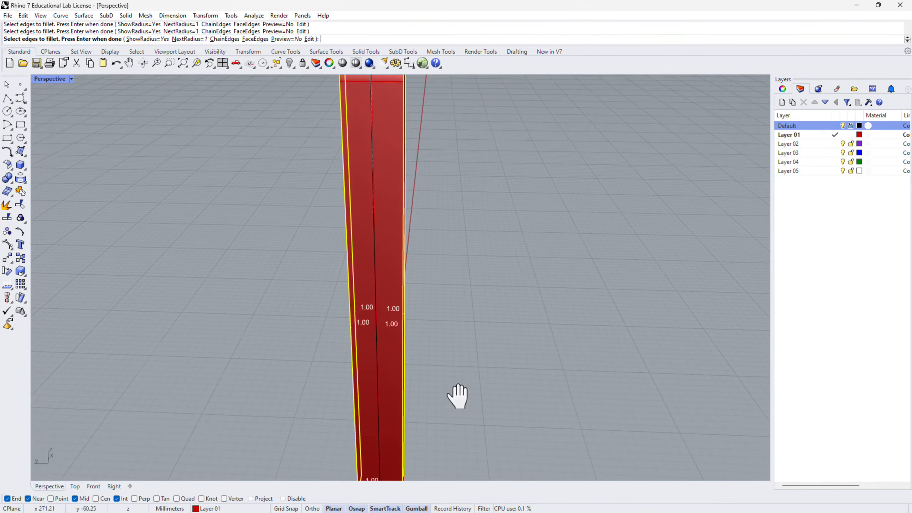
{"action": "scroll", "coordinate": [446, 308], "scroll_direction": "down", "scroll_amount": 5}
{"action": "right_click_drag", "start_coordinate": [446, 309], "coordinate": [432, 291]}
{"action": "scroll", "coordinate": [433, 292], "scroll_direction": "up", "scroll_amount": 5}
{"action": "scroll", "coordinate": [430, 230], "scroll_direction": "down", "scroll_amount": 1}
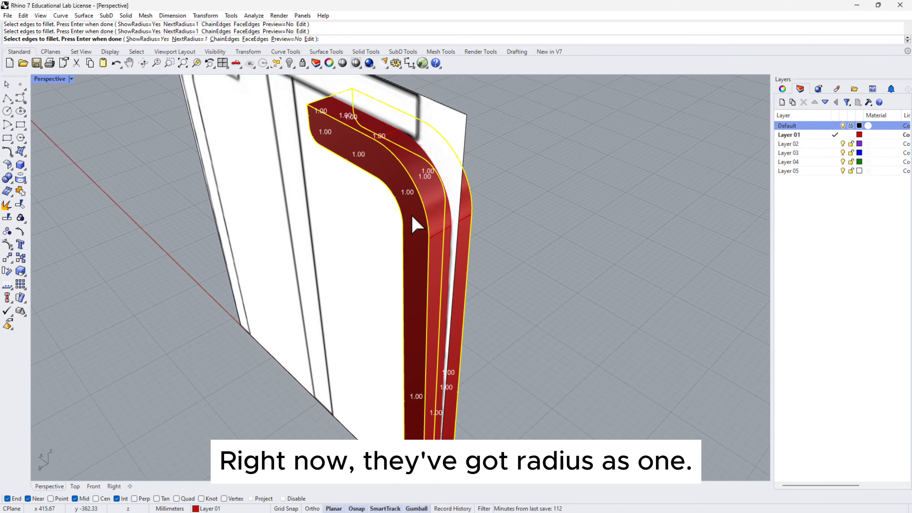
Step: Set the fillet radius to 2 mm, apply it to all selected leg edges and inspect the rounded bend
{"action": "left_click", "coordinate": [190, 39]}
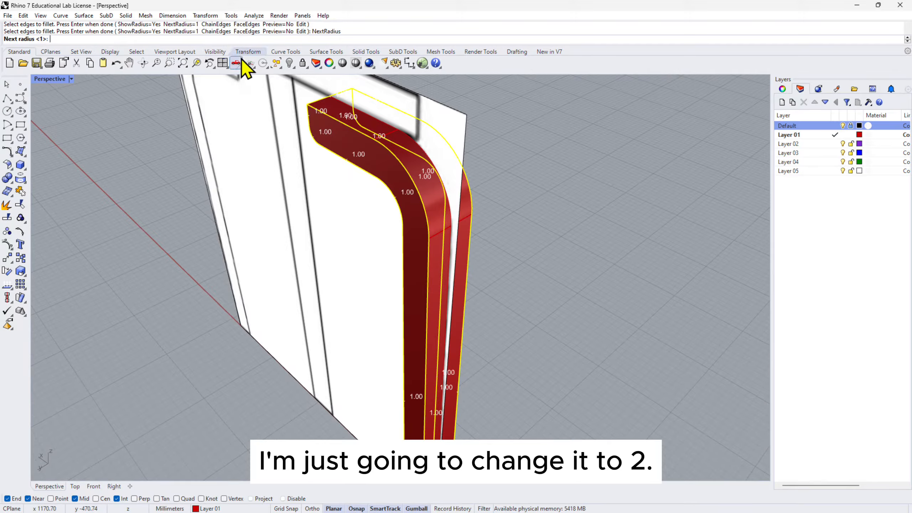
{"action": "type", "text": "2"}
{"action": "key", "text": "Return"}
{"action": "key", "text": "Return"}
{"action": "key", "text": "Return"}
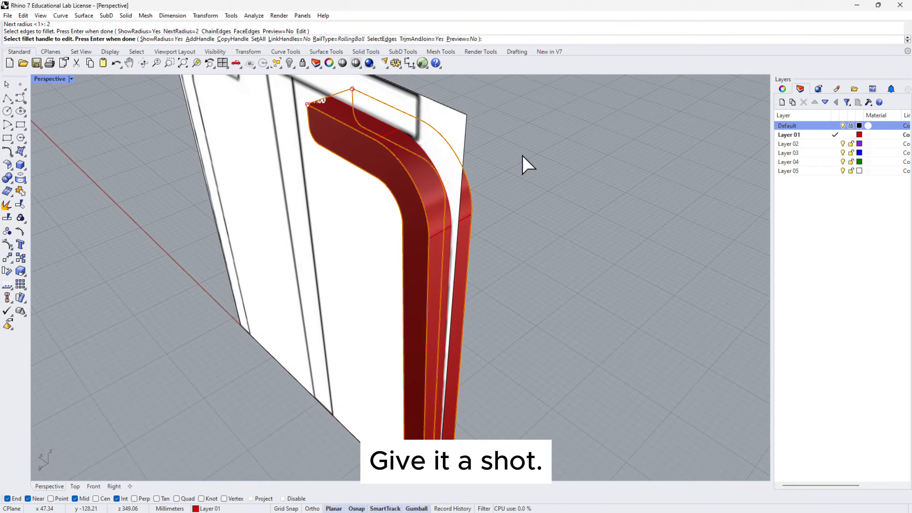
{"action": "right_click_drag", "start_coordinate": [449, 168], "coordinate": [410, 295]}
{"action": "scroll", "coordinate": [341, 175], "scroll_direction": "up", "scroll_amount": 4}
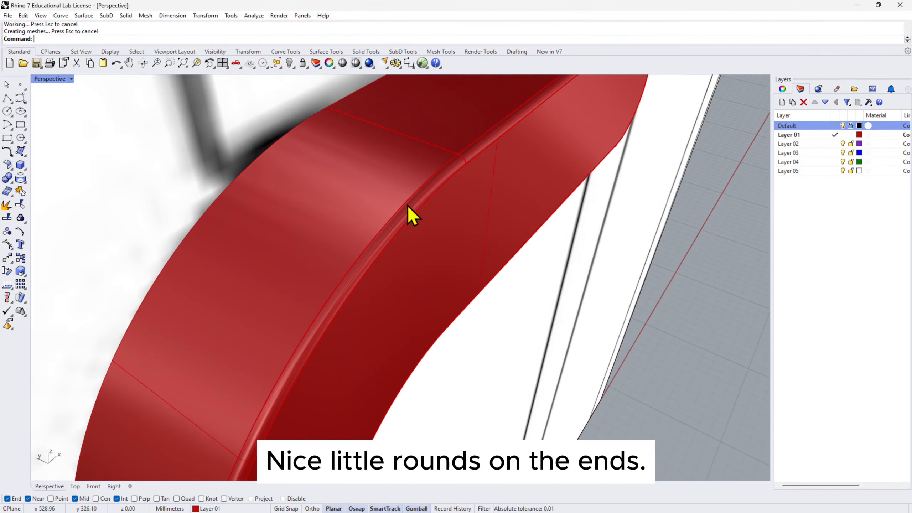
{"action": "scroll", "coordinate": [409, 215], "scroll_direction": "down", "scroll_amount": 4}
{"action": "right_click_drag", "start_coordinate": [414, 254], "coordinate": [444, 149]}
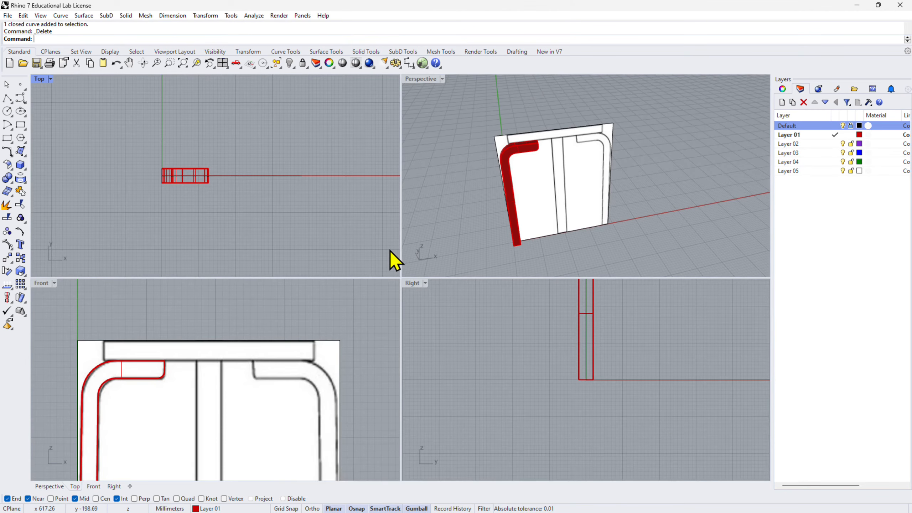
{"action": "right_click_drag", "start_coordinate": [191, 387], "coordinate": [199, 372]}
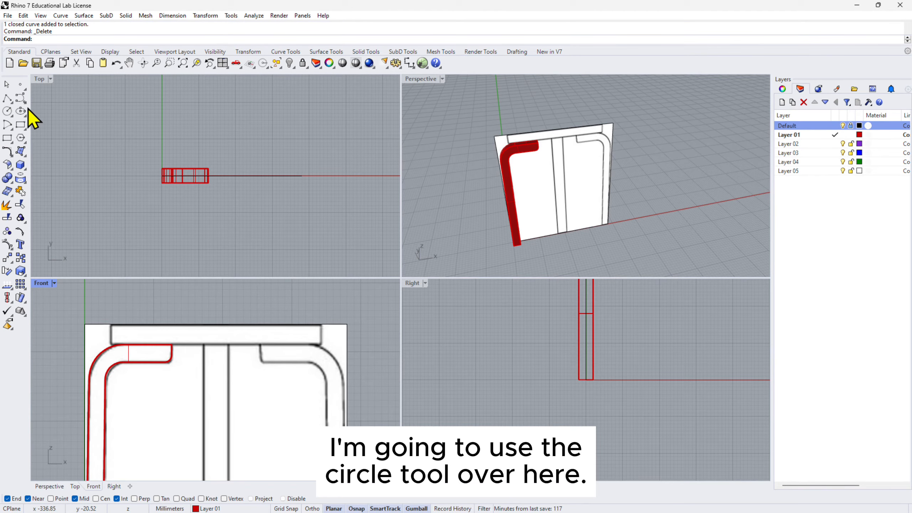
{"action": "left_click", "coordinate": [8, 112]}
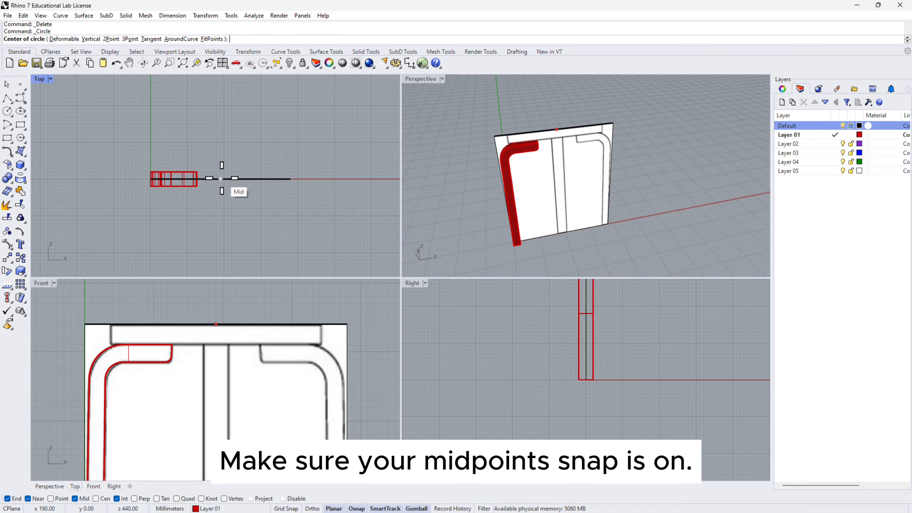
{"action": "left_click", "coordinate": [221, 179]}
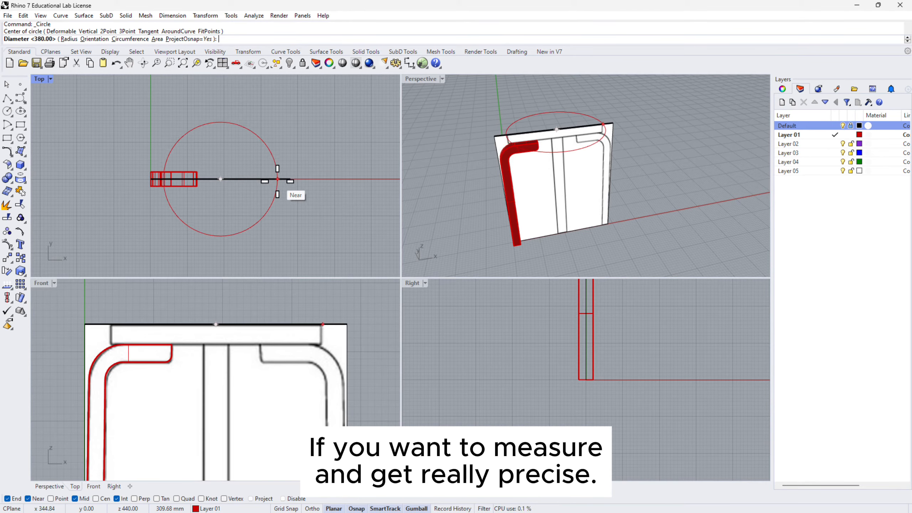
{"action": "key", "text": "Escape"}
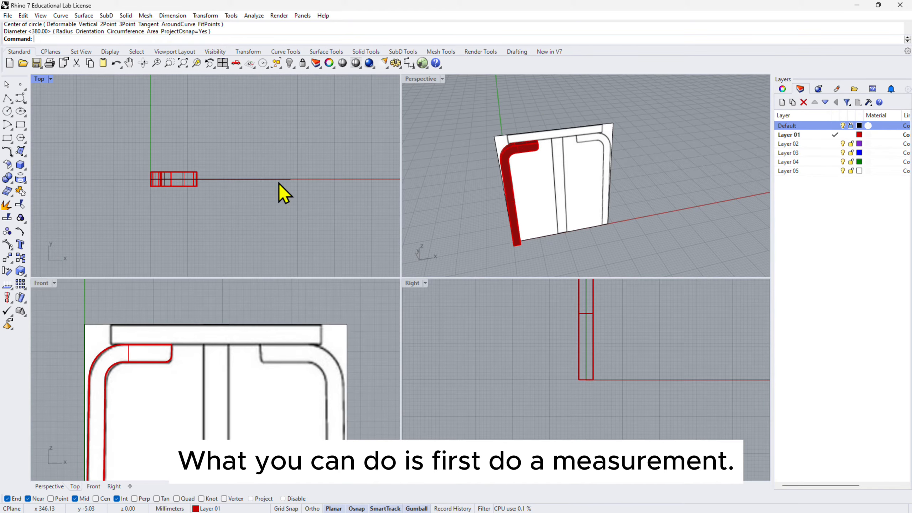
Step: Dimension the seat's width along its top edge in the front view, and delete the dimension
{"action": "left_click", "coordinate": [410, 63]}
{"action": "left_click", "coordinate": [110, 324]}
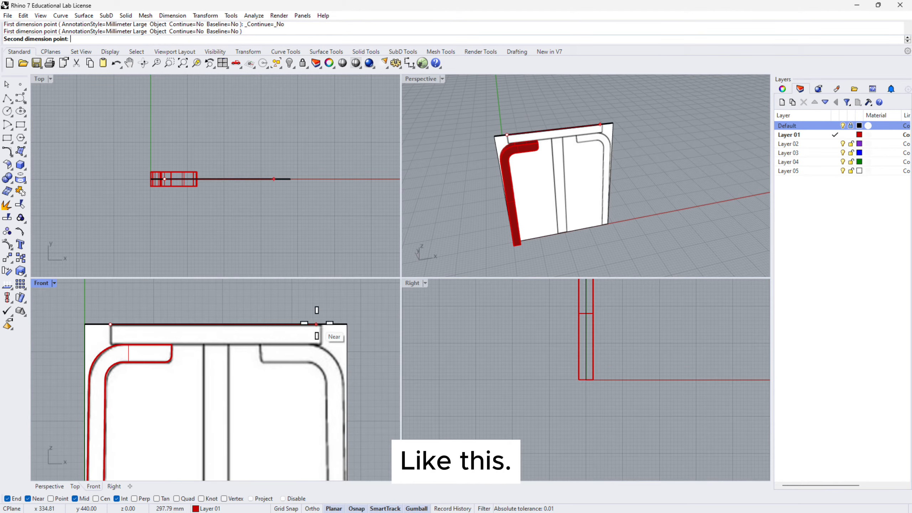
{"action": "left_click", "coordinate": [319, 325]}
{"action": "scroll", "coordinate": [301, 298], "scroll_direction": "down", "scroll_amount": 10}
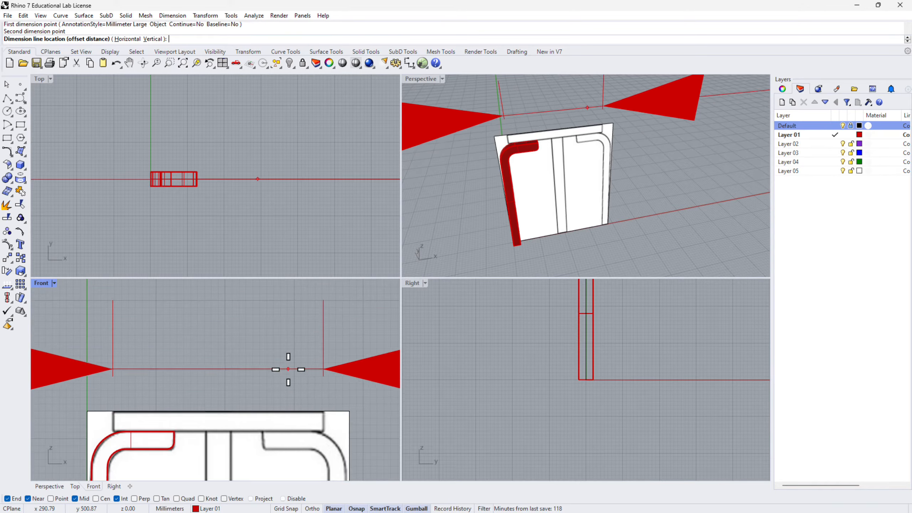
{"action": "left_click", "coordinate": [292, 352]}
{"action": "scroll", "coordinate": [292, 350], "scroll_direction": "up", "scroll_amount": 8}
{"action": "left_click", "coordinate": [312, 333]}
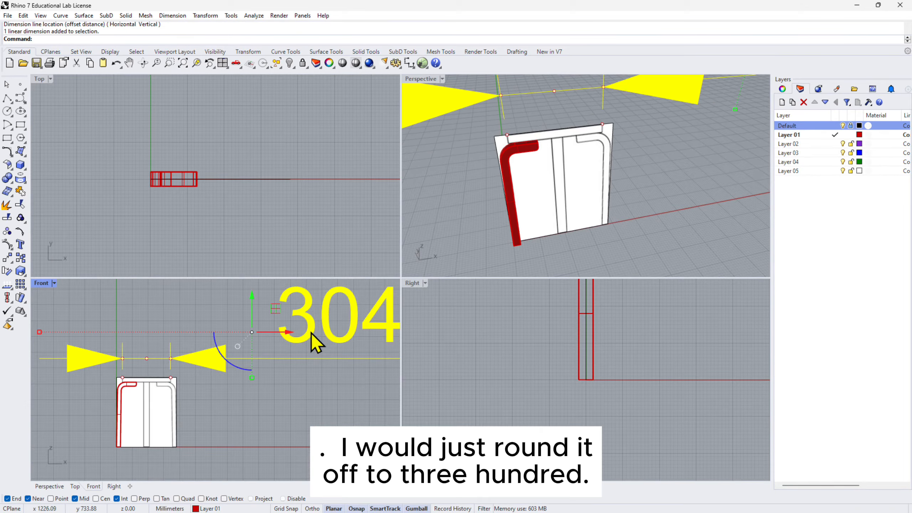
{"action": "key", "text": "Delete"}
Step: Draw a 300 mm diameter circle in the top view, centred on the reference's midpoint, and compare it with the front-view seat outline
{"action": "scroll", "coordinate": [171, 385], "scroll_direction": "up", "scroll_amount": 3}
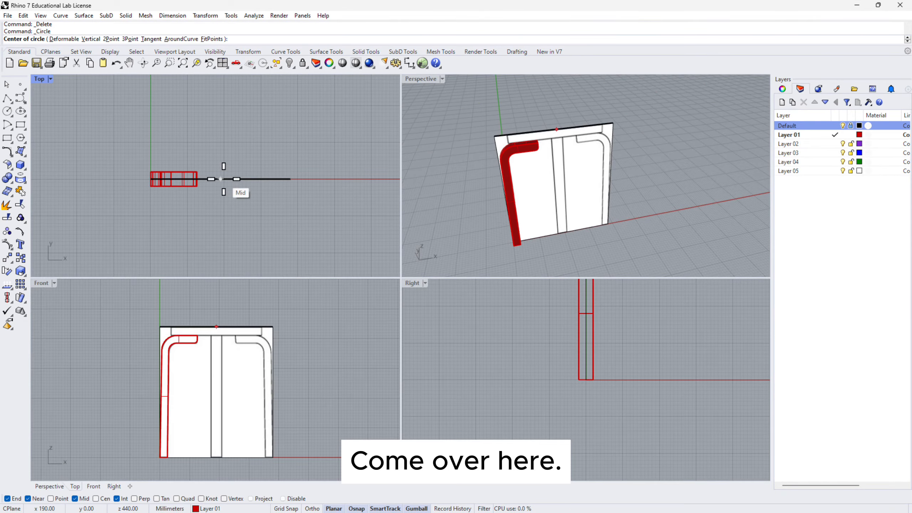
{"action": "left_click", "coordinate": [221, 178]}
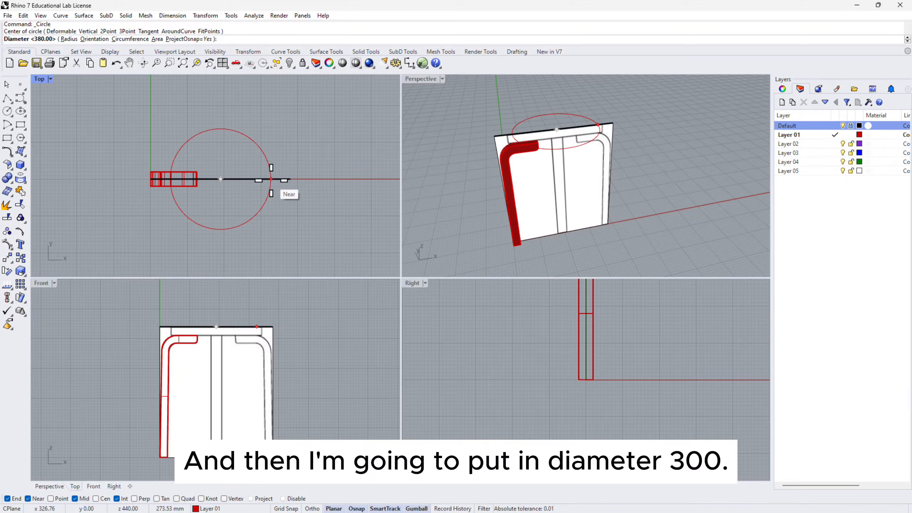
{"action": "type", "text": "300"}
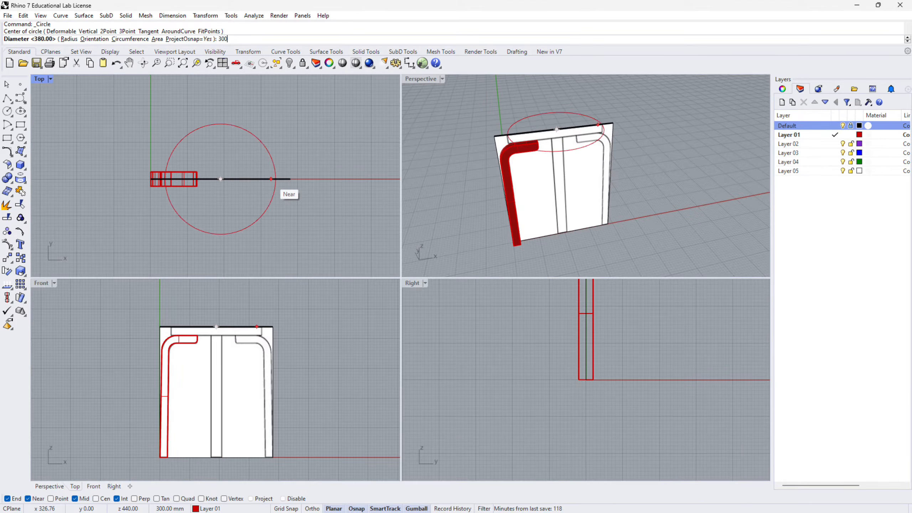
{"action": "key", "text": "Return"}
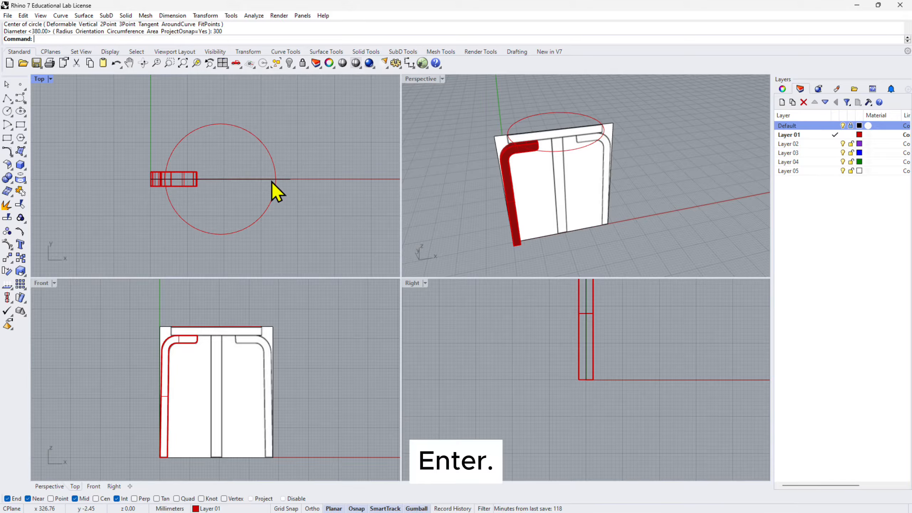
{"action": "left_click", "coordinate": [263, 217]}
{"action": "scroll", "coordinate": [223, 324], "scroll_direction": "up", "scroll_amount": 8}
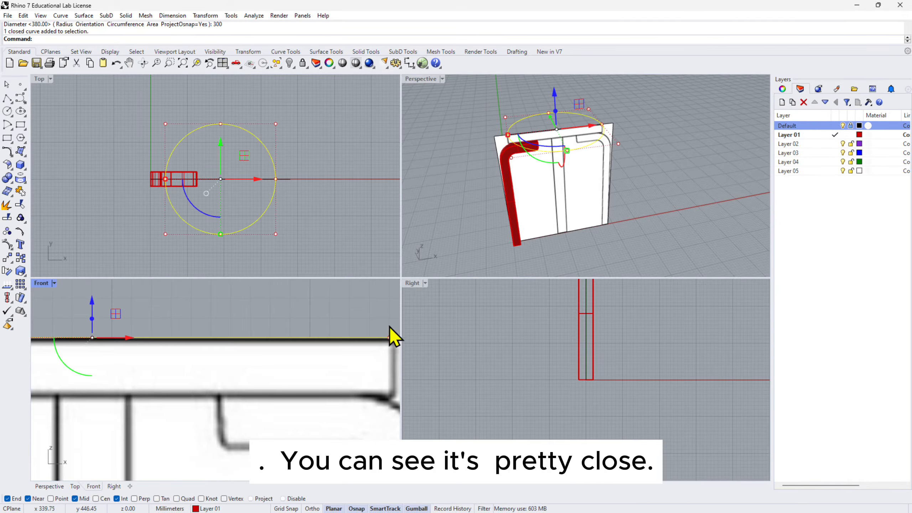
{"action": "key", "text": "Escape"}
{"action": "right_click_drag", "start_coordinate": [389, 327], "coordinate": [335, 341]}
{"action": "scroll", "coordinate": [335, 359], "scroll_direction": "up", "scroll_amount": 8}
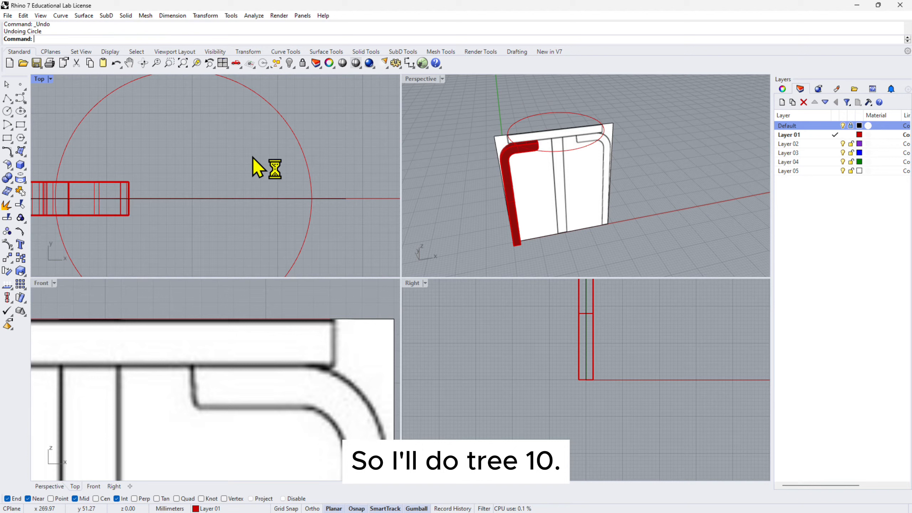
Step: Try a circle with a 320 mm diameter on the same centre in the top view, and undo it
{"action": "right_click", "coordinate": [253, 155]}
{"action": "scroll", "coordinate": [253, 154], "scroll_direction": "down", "scroll_amount": 4}
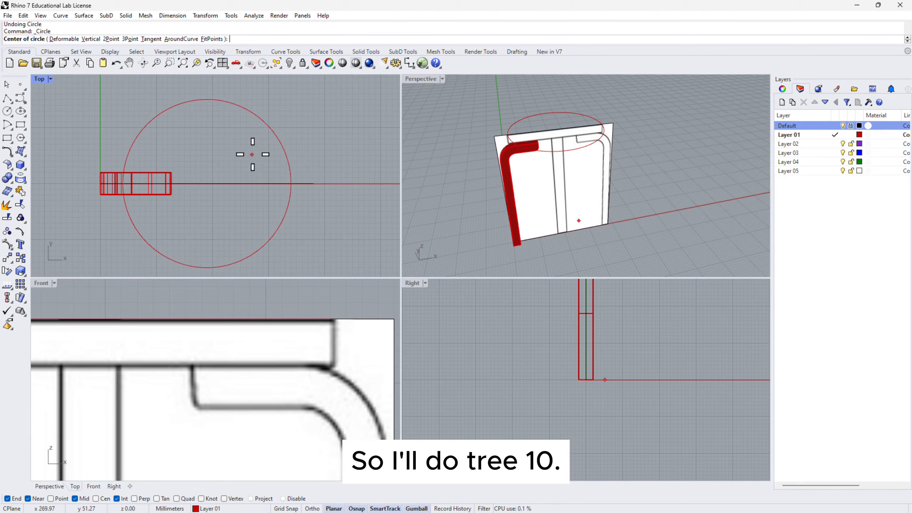
{"action": "left_click", "coordinate": [207, 183]}
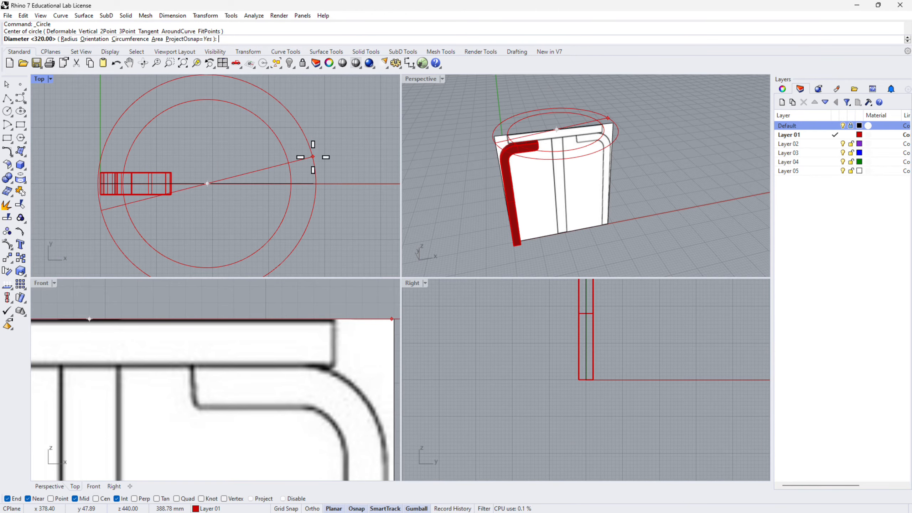
{"action": "right_click", "coordinate": [319, 169]}
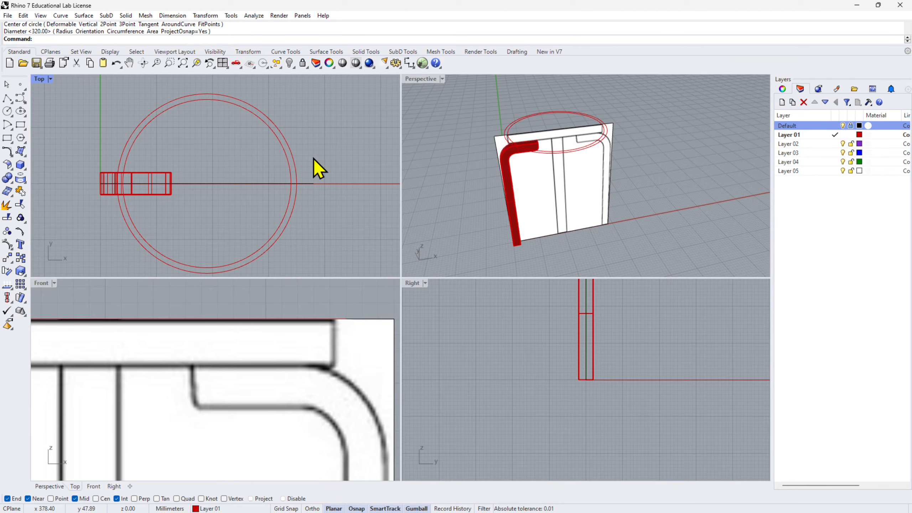
{"action": "key", "text": "ctrl+z"}
Step: Draw a 310 mm diameter circle on the same centre in the top view, and delete the 300 mm circle
{"action": "key", "text": "Return"}
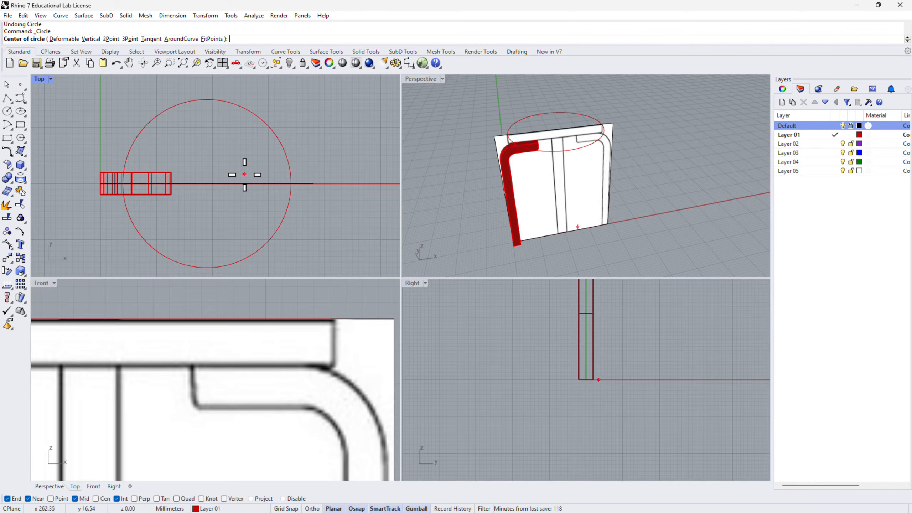
{"action": "left_click", "coordinate": [212, 181]}
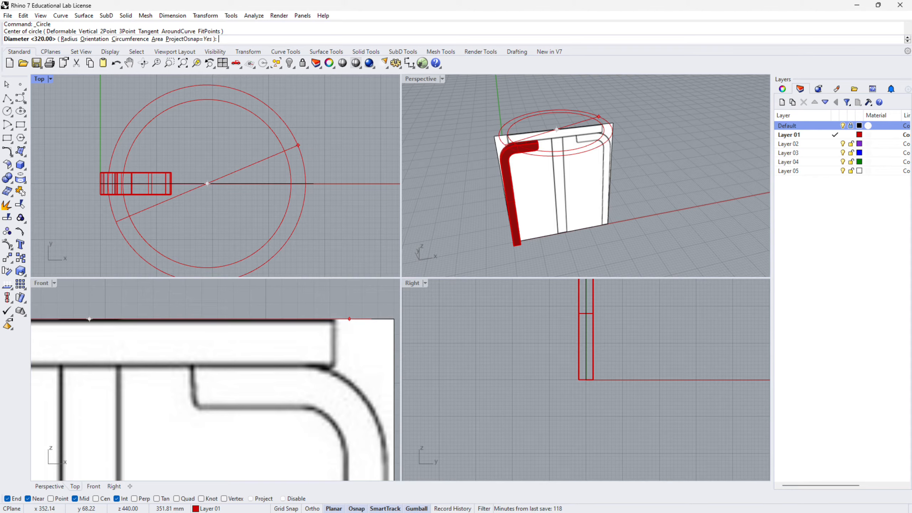
{"action": "type", "text": "310"}
{"action": "key", "text": "Return"}
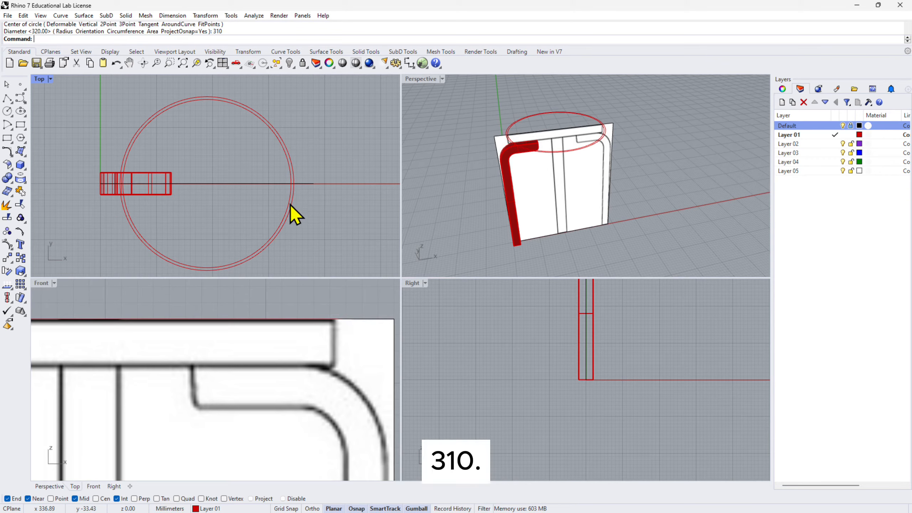
{"action": "left_click", "coordinate": [290, 218]}
{"action": "scroll", "coordinate": [335, 314], "scroll_direction": "up", "scroll_amount": 3}
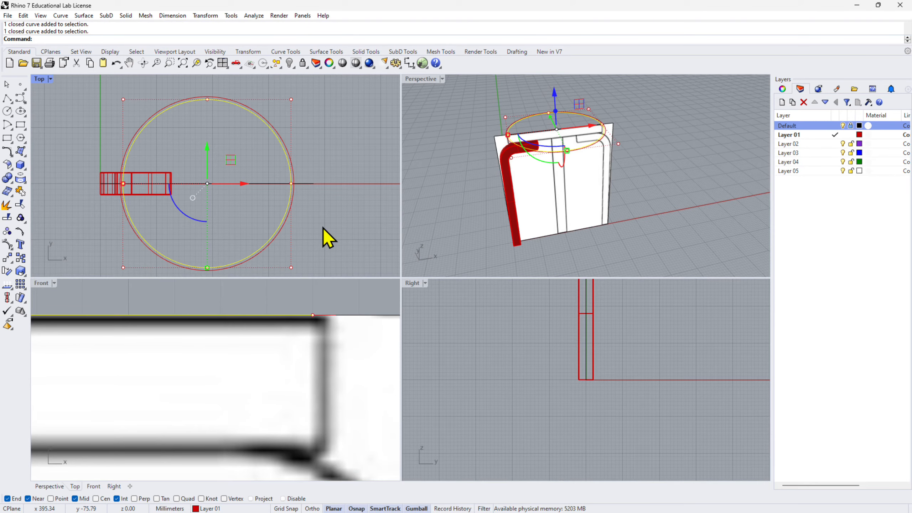
{"action": "key", "text": "Delete"}
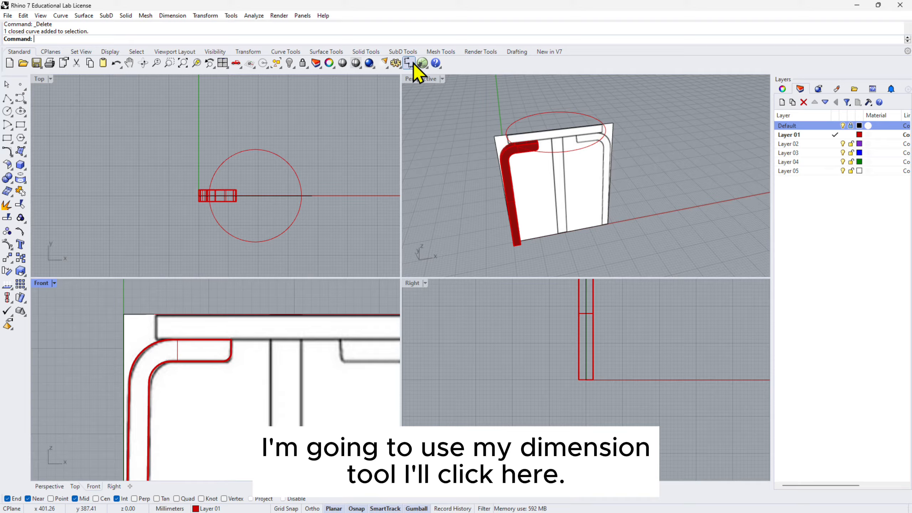
{"action": "left_click", "coordinate": [409, 63]}
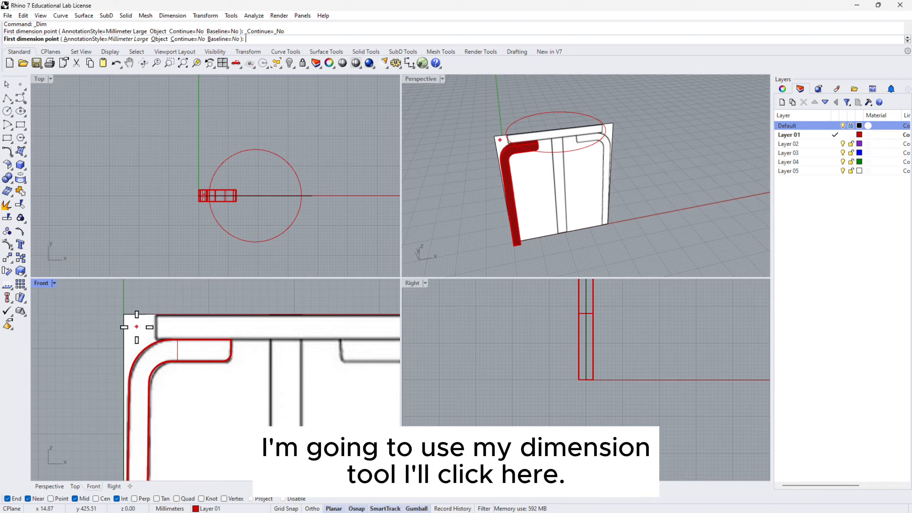
{"action": "left_click", "coordinate": [152, 325]}
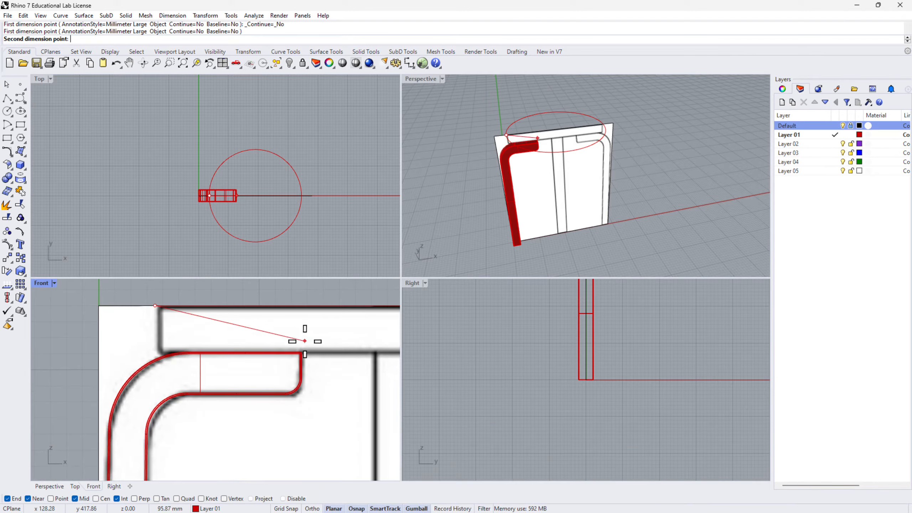
{"action": "scroll", "coordinate": [298, 333], "scroll_direction": "up", "scroll_amount": 5}
{"action": "left_click", "coordinate": [282, 410]}
{"action": "scroll", "coordinate": [316, 377], "scroll_direction": "down", "scroll_amount": 5}
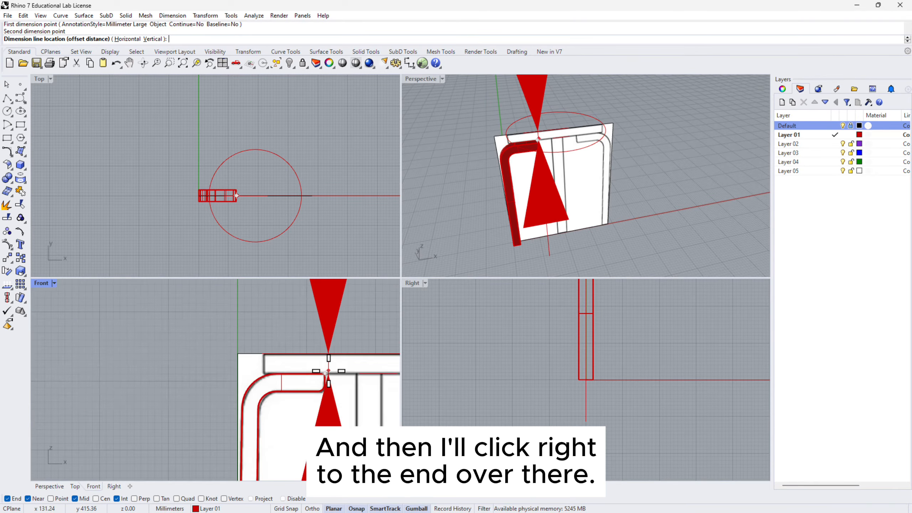
{"action": "scroll", "coordinate": [197, 368], "scroll_direction": "down", "scroll_amount": 5}
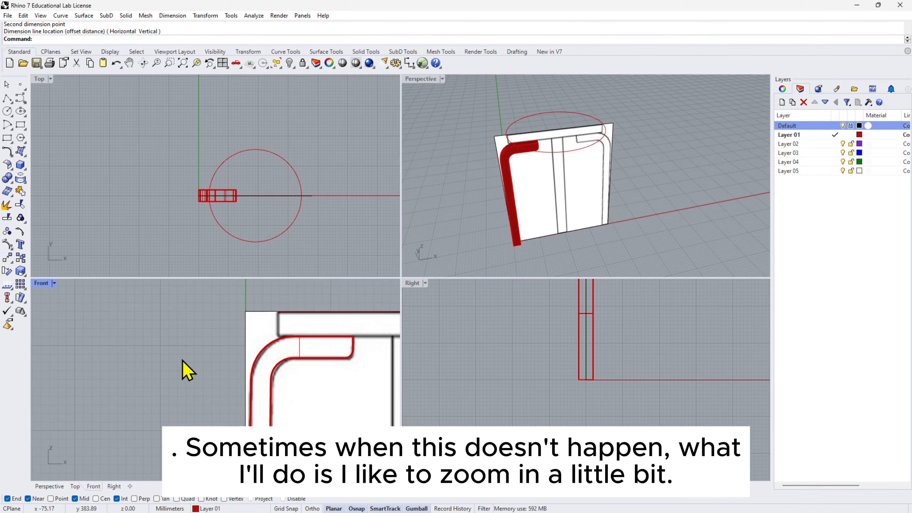
Step: Dimension the seat's thickness in the enlarged front view, from the leg's upper corner to the seat's top edge, and delete the dimension
{"action": "double_click", "coordinate": [45, 284]}
{"action": "right_click_drag", "start_coordinate": [515, 166], "coordinate": [460, 245]}
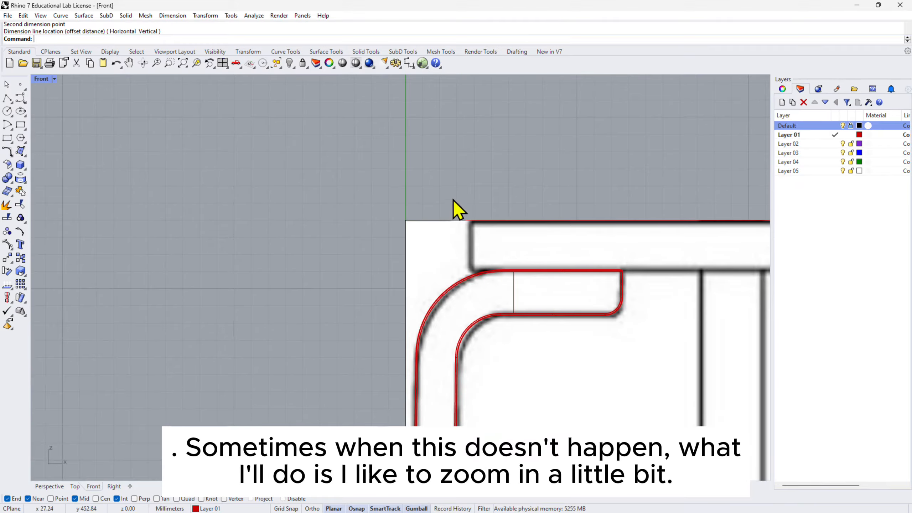
{"action": "right_click", "coordinate": [454, 201]}
{"action": "left_click", "coordinate": [626, 268]}
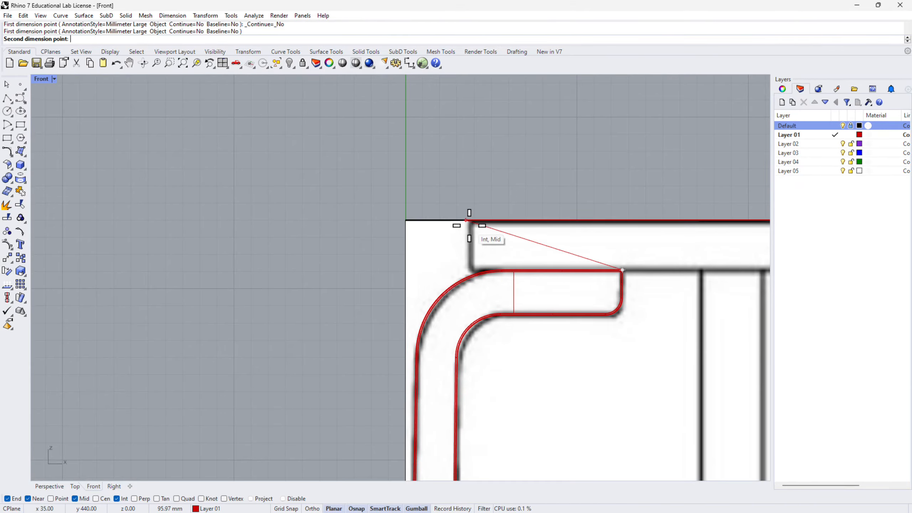
{"action": "left_click", "coordinate": [468, 213]}
{"action": "left_click", "coordinate": [212, 294]}
{"action": "scroll", "coordinate": [352, 311], "scroll_direction": "down", "scroll_amount": 10}
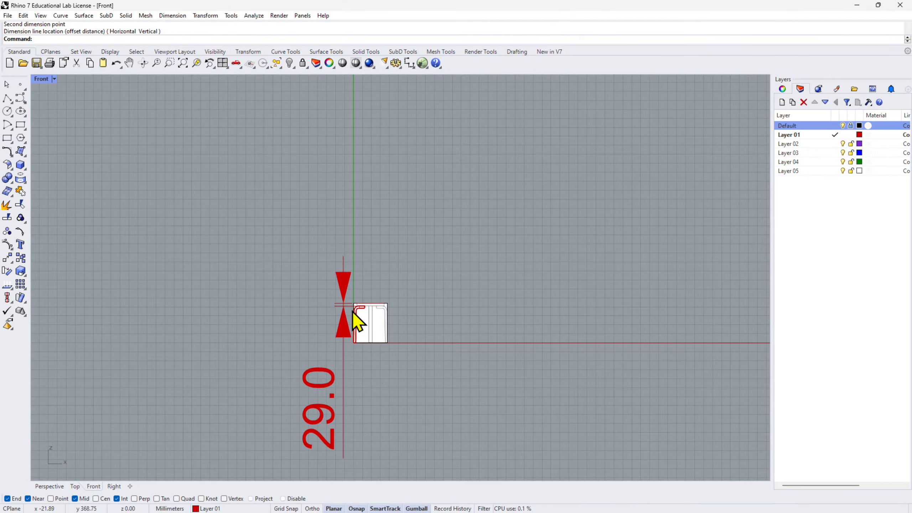
{"action": "left_click", "coordinate": [328, 387]}
{"action": "key", "text": "Delete"}
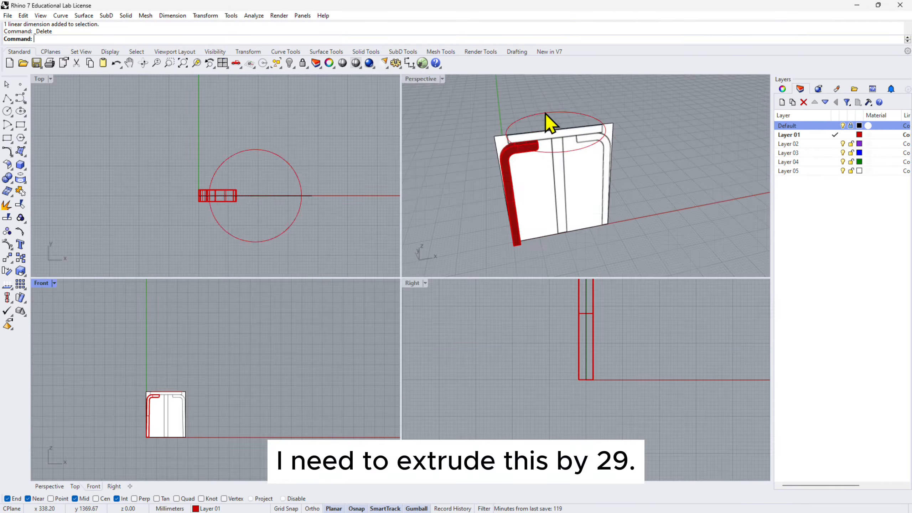
Step: Extrude the seat circle straight down 29 mm as a closed solid, with both-sides extrusion off
{"action": "left_click", "coordinate": [547, 120]}
{"action": "scroll", "coordinate": [546, 146], "scroll_direction": "up", "scroll_amount": 3}
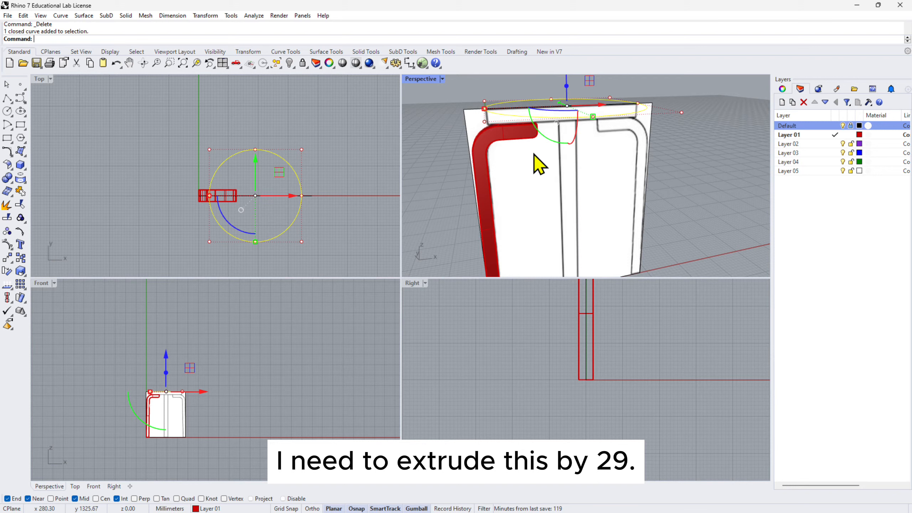
{"action": "left_click", "coordinate": [127, 16]}
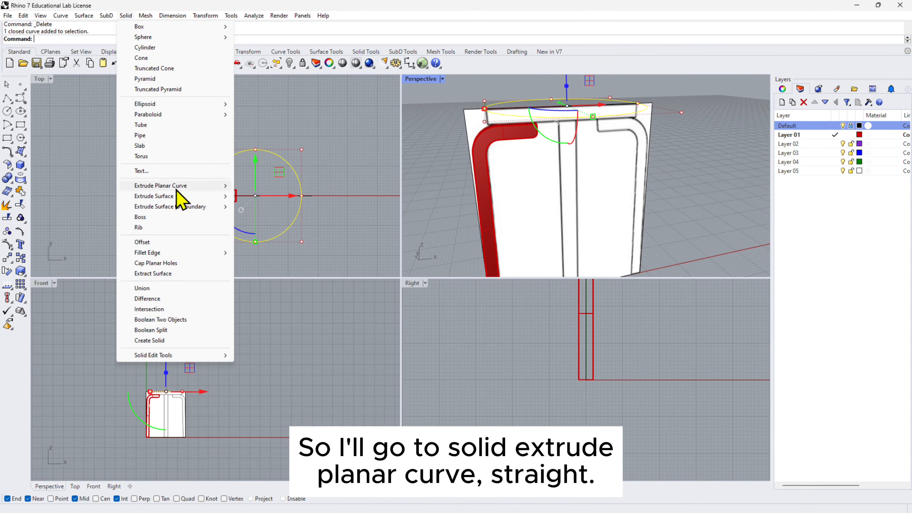
{"action": "mouse_move", "coordinate": [176, 188]}
{"action": "left_click", "coordinate": [268, 185]}
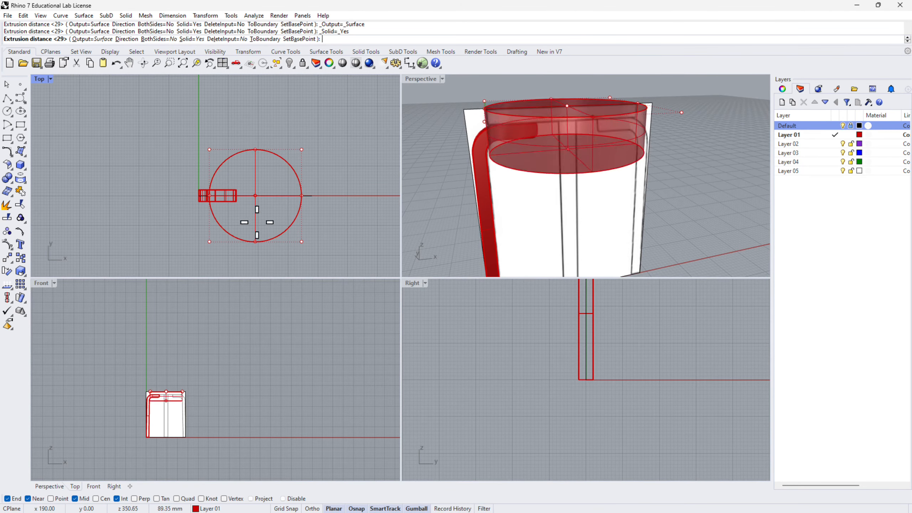
{"action": "left_click", "coordinate": [155, 39]}
{"action": "scroll", "coordinate": [546, 163], "scroll_direction": "down", "scroll_amount": 4}
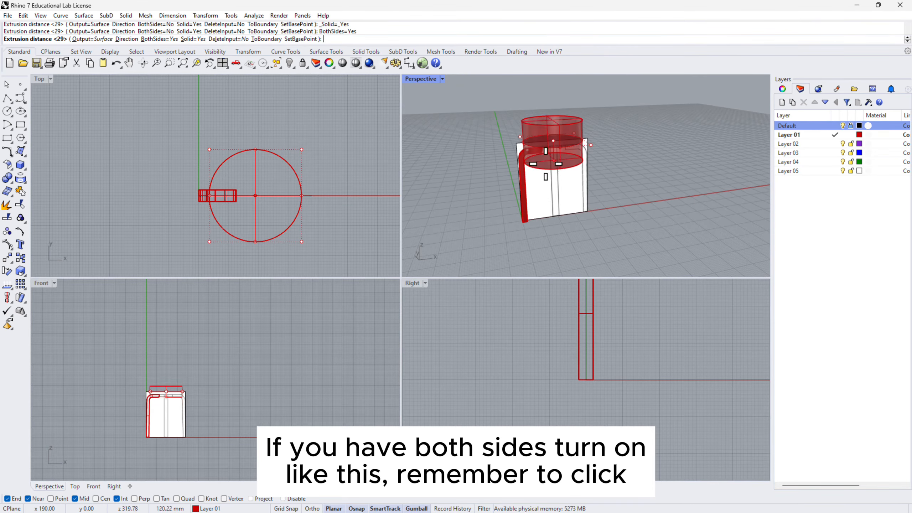
{"action": "left_click", "coordinate": [163, 38]}
{"action": "left_click", "coordinate": [165, 39]}
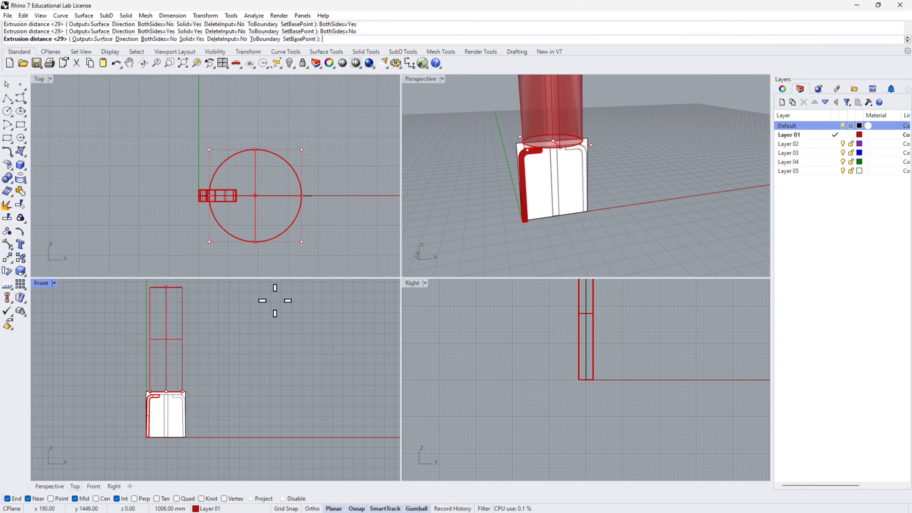
{"action": "scroll", "coordinate": [156, 410], "scroll_direction": "up", "scroll_amount": 5}
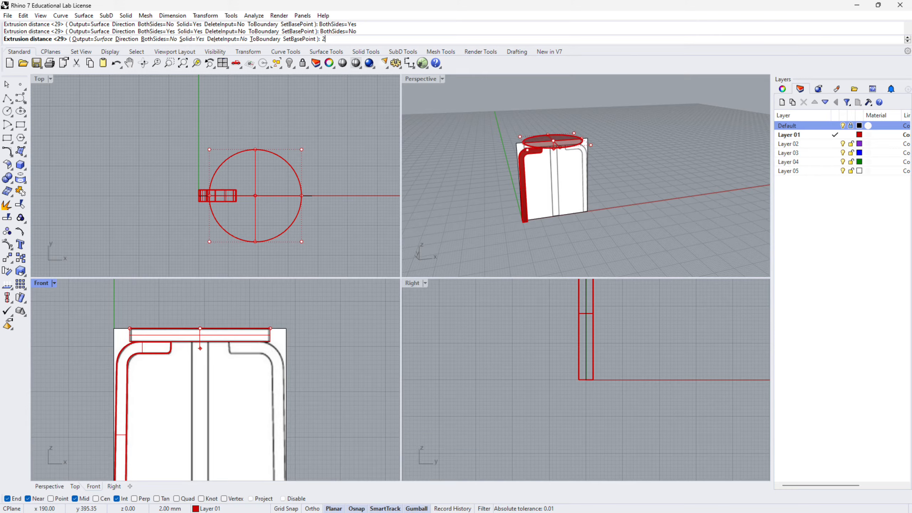
{"action": "key", "text": "Return"}
Step: Fillet the seat's top and bottom circular edges with a 2 mm radius
{"action": "left_click", "coordinate": [569, 220]}
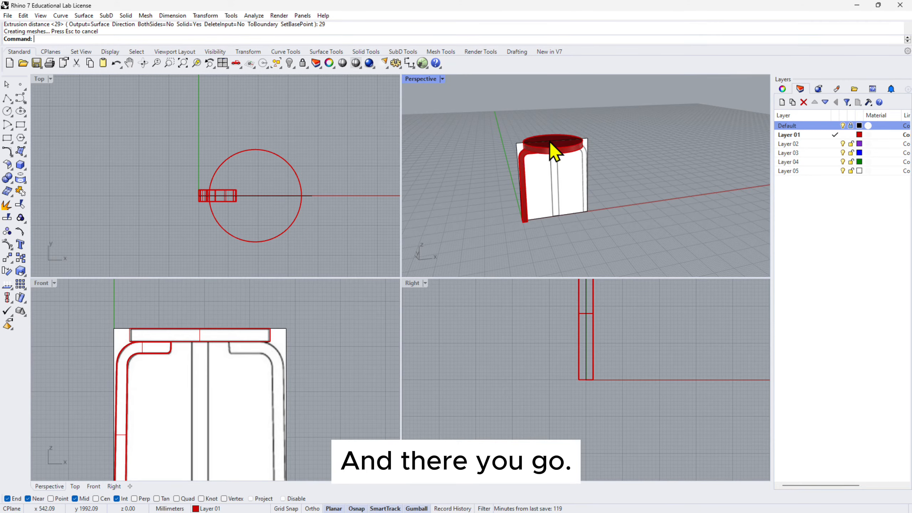
{"action": "scroll", "coordinate": [550, 142], "scroll_direction": "up", "scroll_amount": 8}
{"action": "right_click_drag", "start_coordinate": [543, 219], "coordinate": [591, 204]}
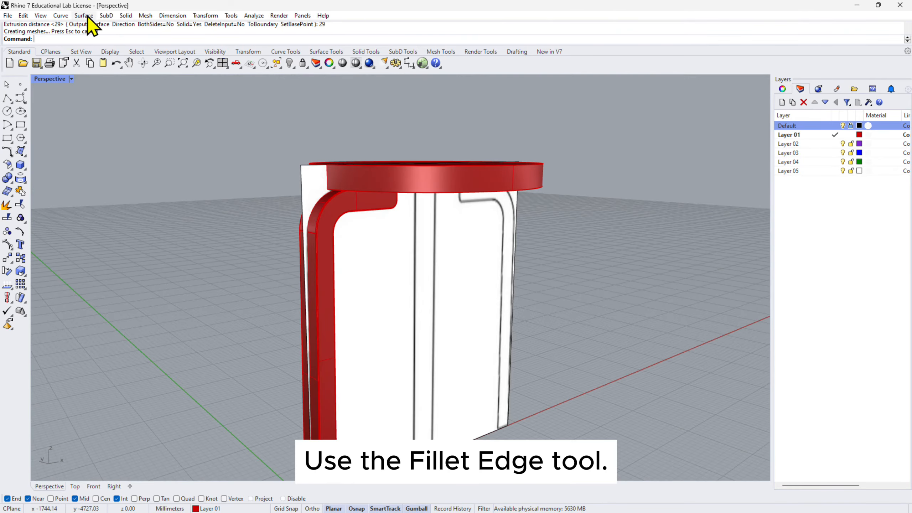
{"action": "left_click", "coordinate": [126, 16]}
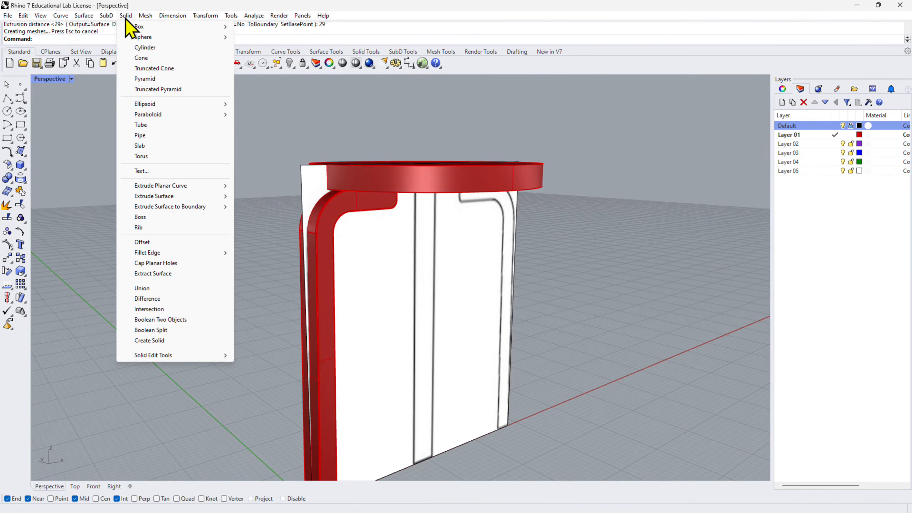
{"action": "mouse_move", "coordinate": [185, 253]}
{"action": "left_click", "coordinate": [250, 252]}
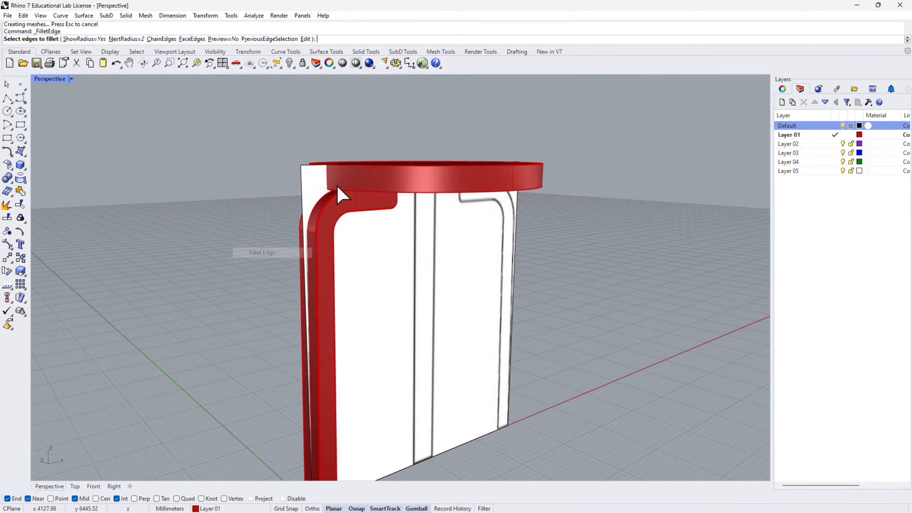
{"action": "scroll", "coordinate": [374, 159], "scroll_direction": "up", "scroll_amount": 2}
{"action": "left_click", "coordinate": [373, 166]}
{"action": "left_click", "coordinate": [582, 199]}
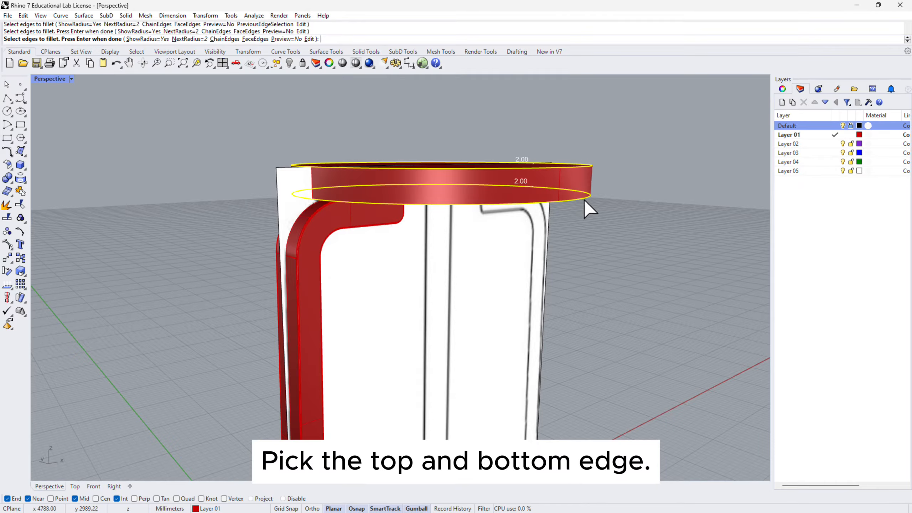
{"action": "right_click_drag", "start_coordinate": [582, 199], "coordinate": [540, 238]}
{"action": "key", "text": "Return"}
{"action": "key", "text": "Return"}
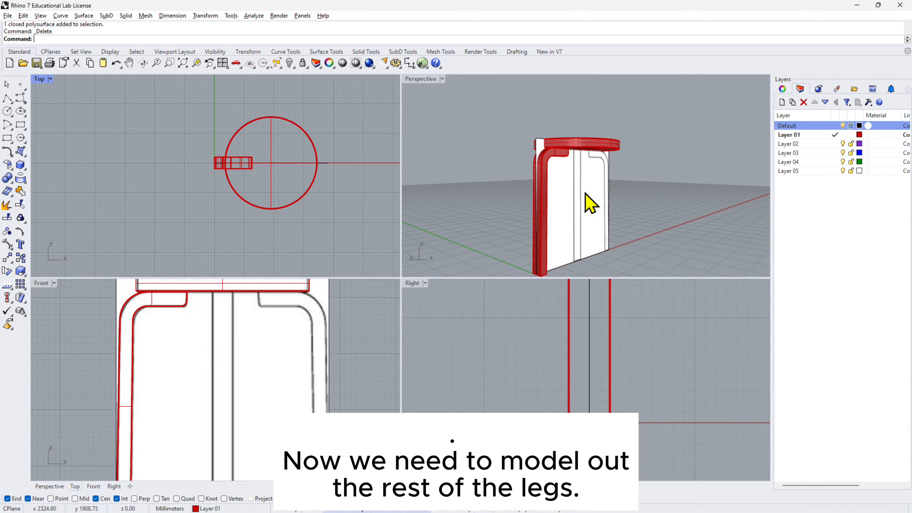
Step: Polar-array the leg around the seat's centre in the top view, with 4 items filling 360 degrees
{"action": "mouse_move", "coordinate": [591, 204]}
{"action": "right_mouse_down"}
{"action": "mouse_move", "coordinate": [615, 224]}
{"action": "mouse_move", "coordinate": [607, 174]}
{"action": "mouse_move", "coordinate": [605, 206]}
{"action": "right_mouse_up"}
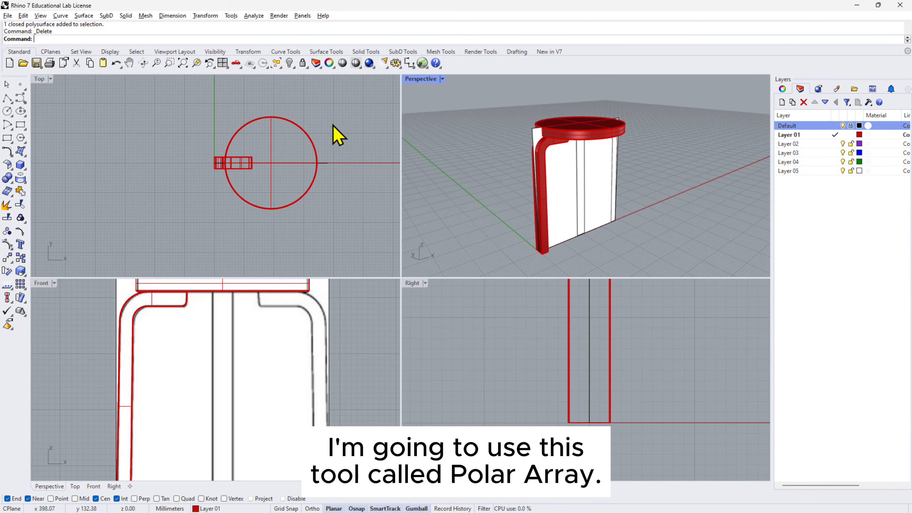
{"action": "scroll", "coordinate": [300, 136], "scroll_direction": "up", "scroll_amount": 2}
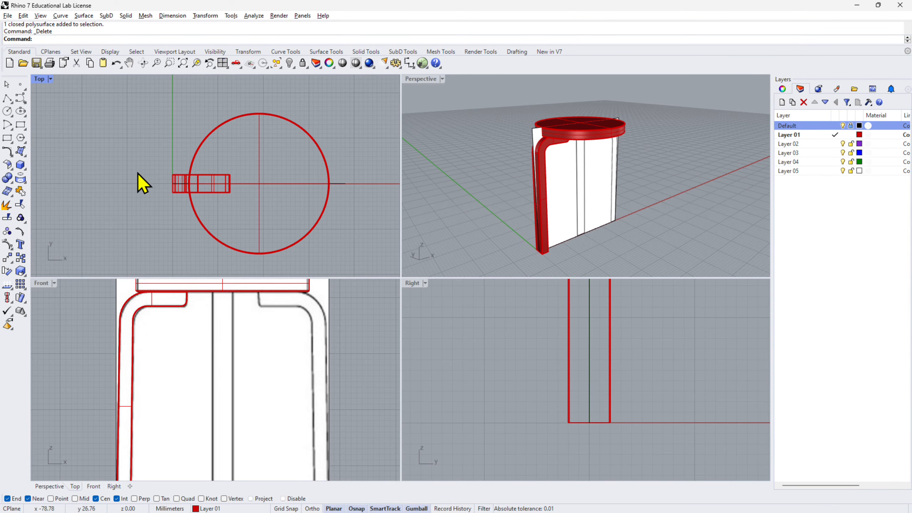
{"action": "left_click", "coordinate": [12, 265]}
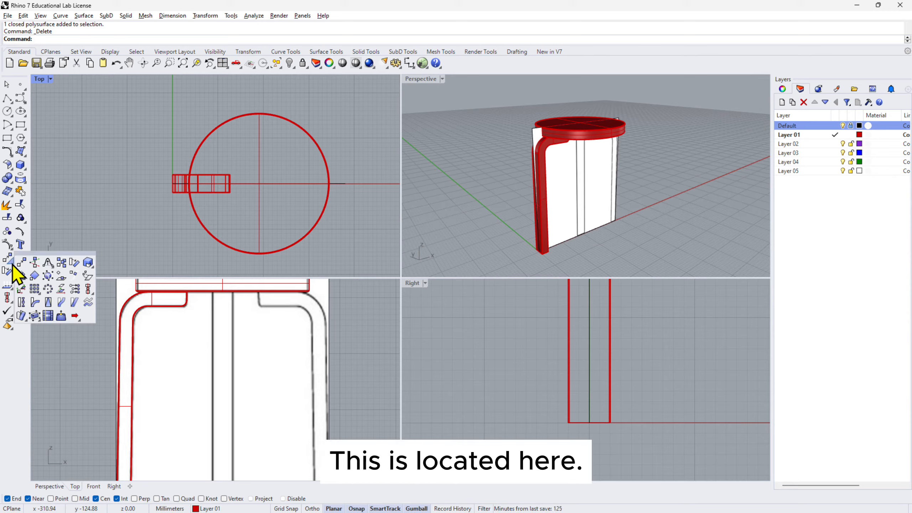
{"action": "left_click", "coordinate": [48, 293]}
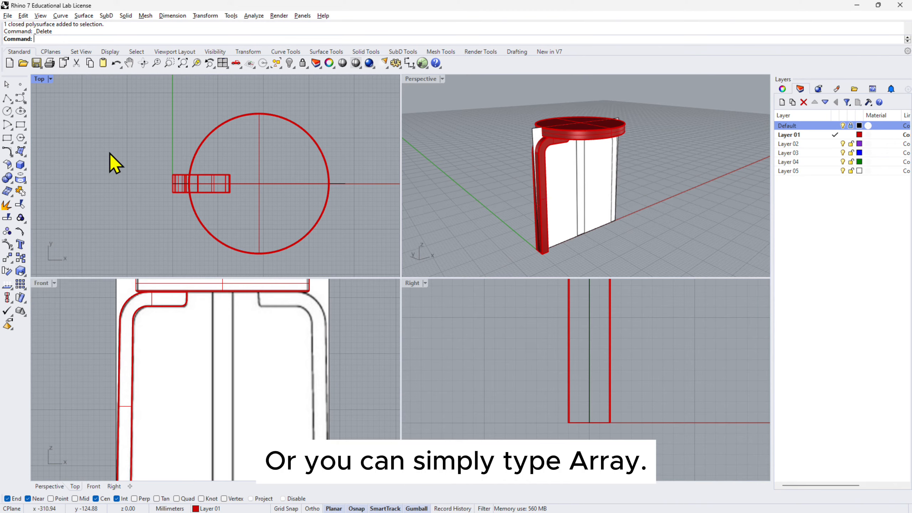
{"action": "type", "text": "ArrayPolar"}
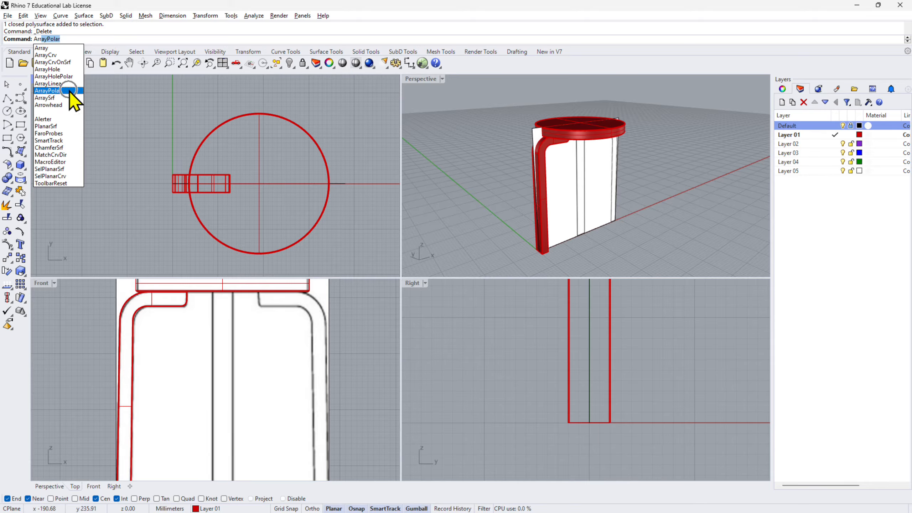
{"action": "left_click", "coordinate": [70, 91]}
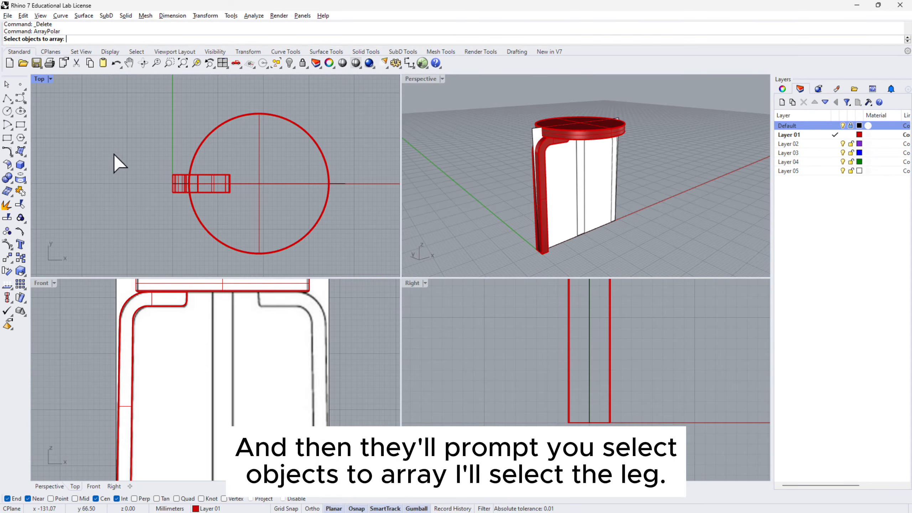
{"action": "left_click", "coordinate": [176, 184]}
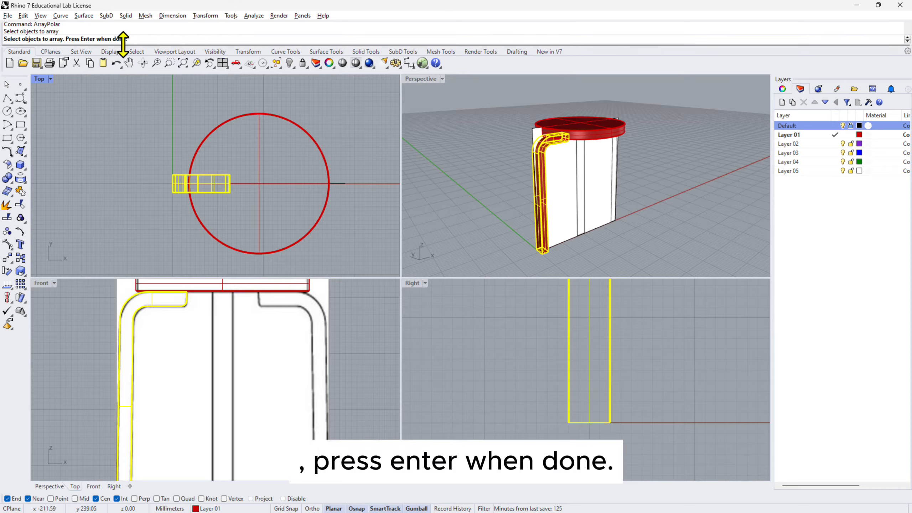
{"action": "key", "text": "Return"}
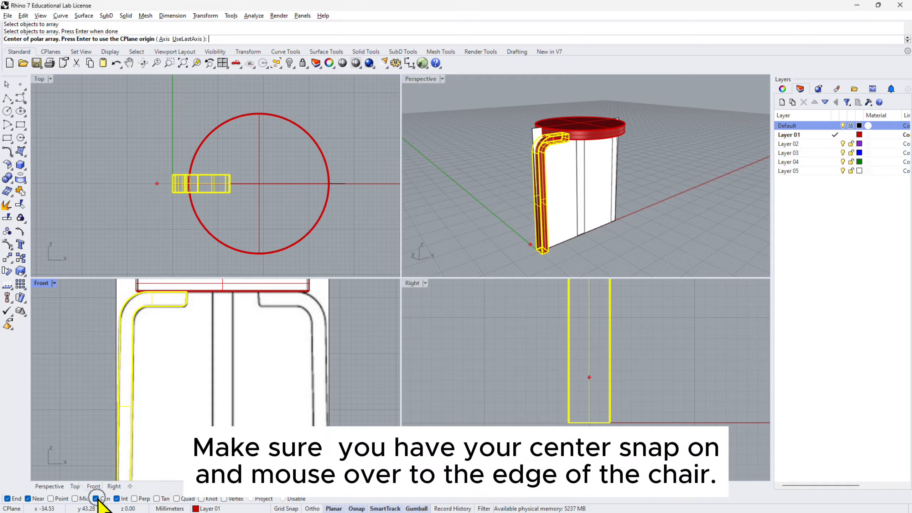
{"action": "left_click", "coordinate": [299, 130]}
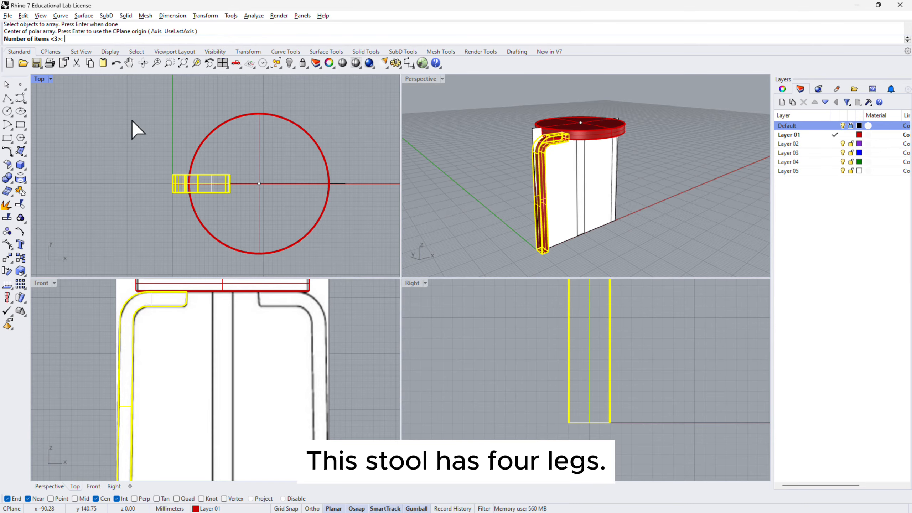
{"action": "type", "text": "4"}
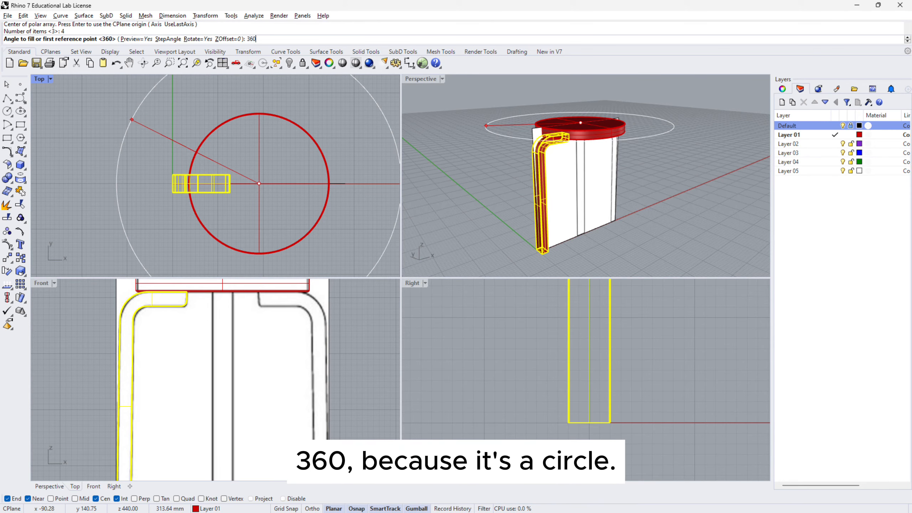
{"action": "key", "text": "Return"}
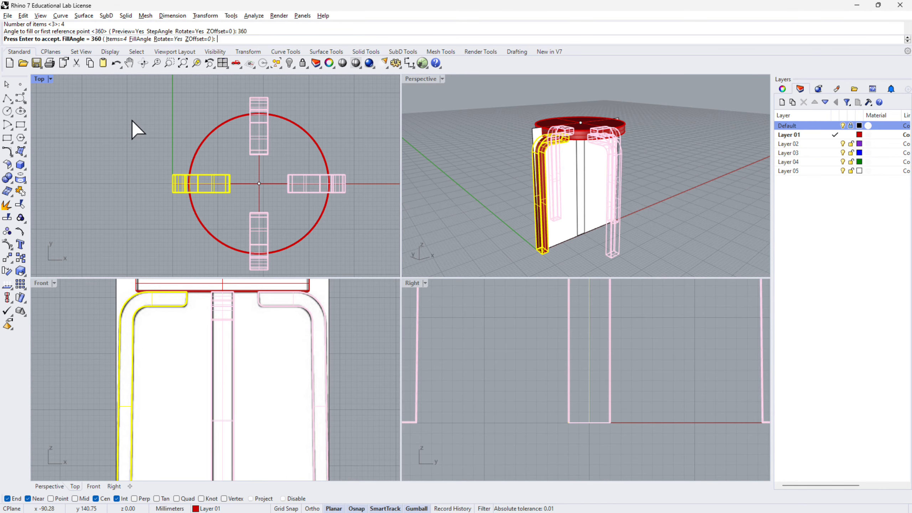
{"action": "key", "text": "Return"}
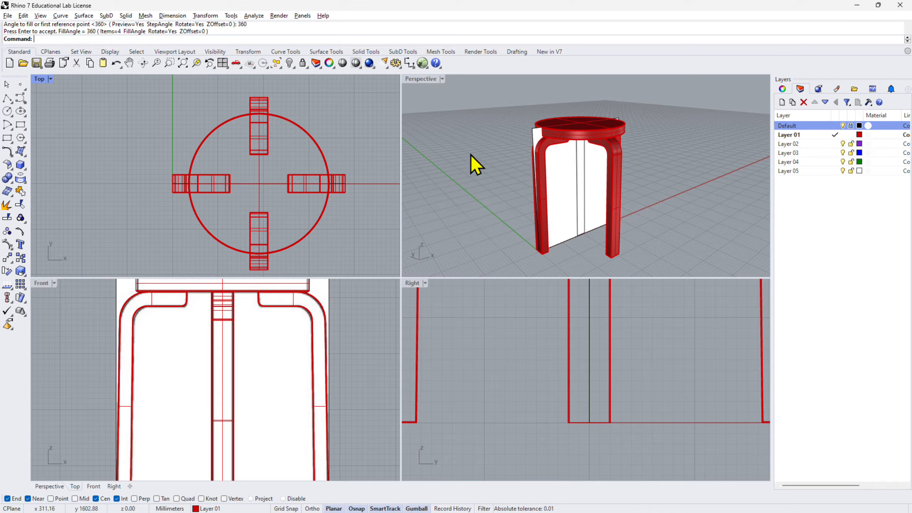
Step: Hide the Default layer that holds the front-view reference image
{"action": "right_click_drag", "start_coordinate": [593, 183], "coordinate": [715, 165]}
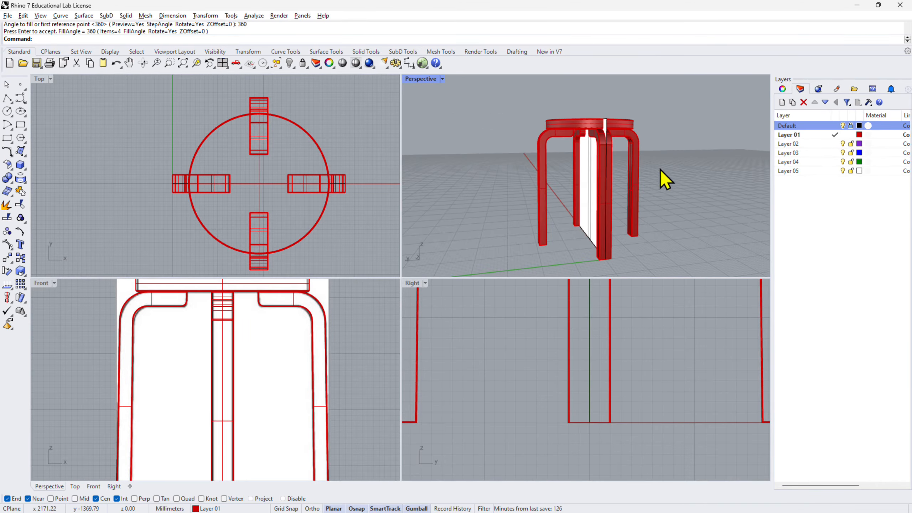
{"action": "right_click_drag", "start_coordinate": [663, 177], "coordinate": [604, 145]}
{"action": "scroll", "coordinate": [604, 145], "scroll_direction": "up", "scroll_amount": 3}
{"action": "right_click_drag", "start_coordinate": [651, 179], "coordinate": [559, 133]}
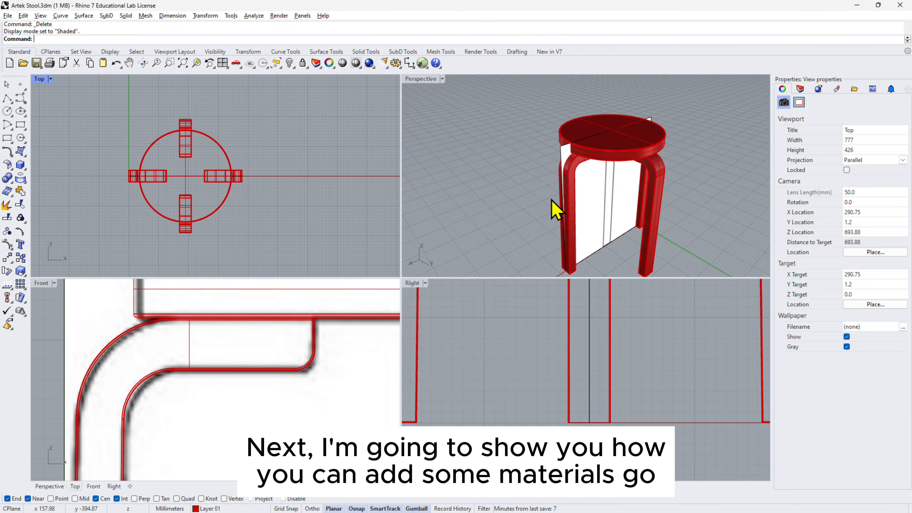
{"action": "right_click_drag", "start_coordinate": [551, 200], "coordinate": [641, 194]}
{"action": "scroll", "coordinate": [607, 179], "scroll_direction": "up", "scroll_amount": 3}
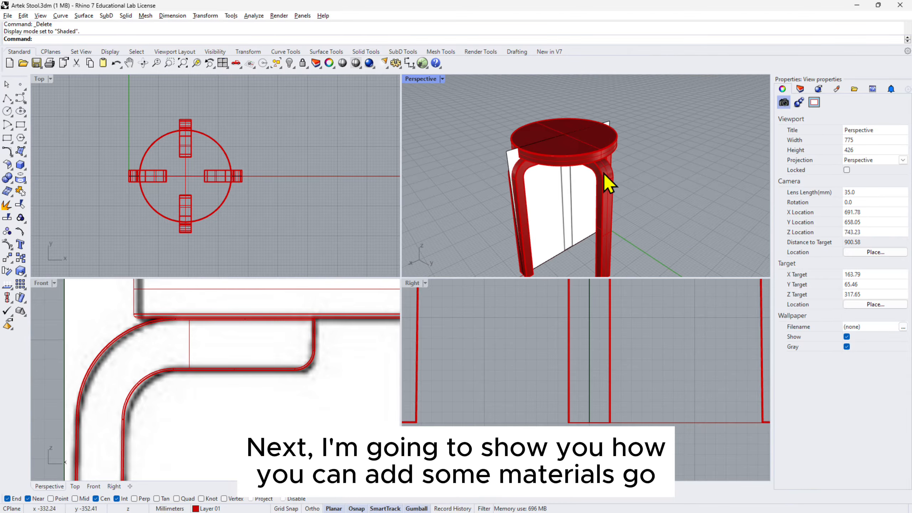
{"action": "left_click", "coordinate": [800, 88]}
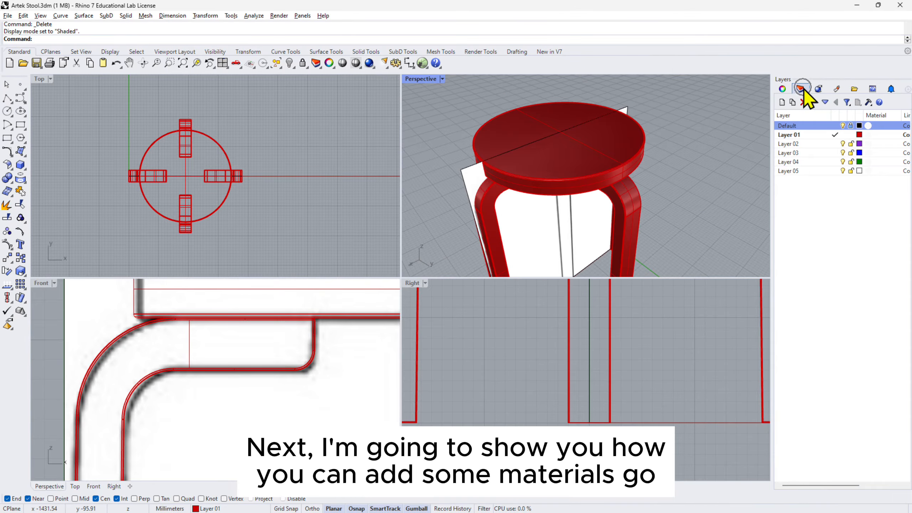
{"action": "left_click", "coordinate": [842, 126]}
Step: Select the stool's seat and open the material library to import a new material for it
{"action": "right_click_drag", "start_coordinate": [686, 183], "coordinate": [648, 170]}
{"action": "left_click", "coordinate": [550, 130]}
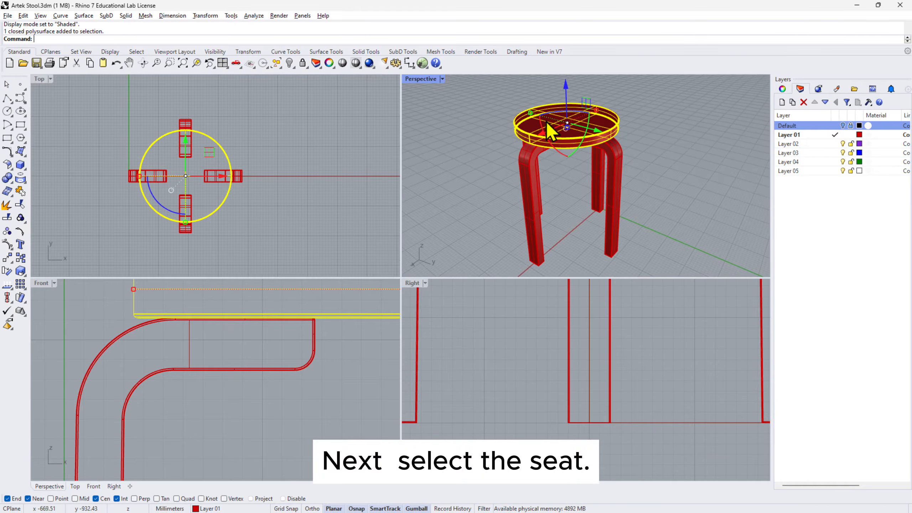
{"action": "scroll", "coordinate": [614, 99], "scroll_direction": "up", "scroll_amount": 2}
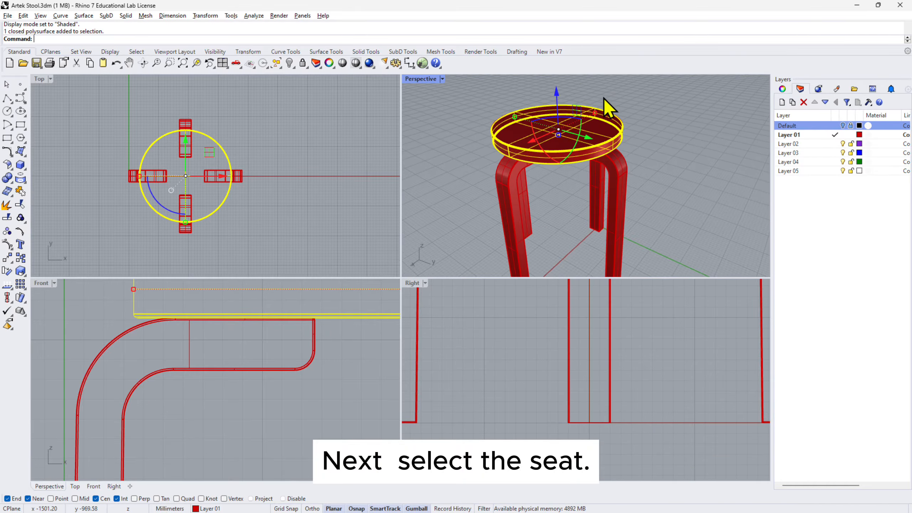
{"action": "left_click", "coordinate": [785, 92]}
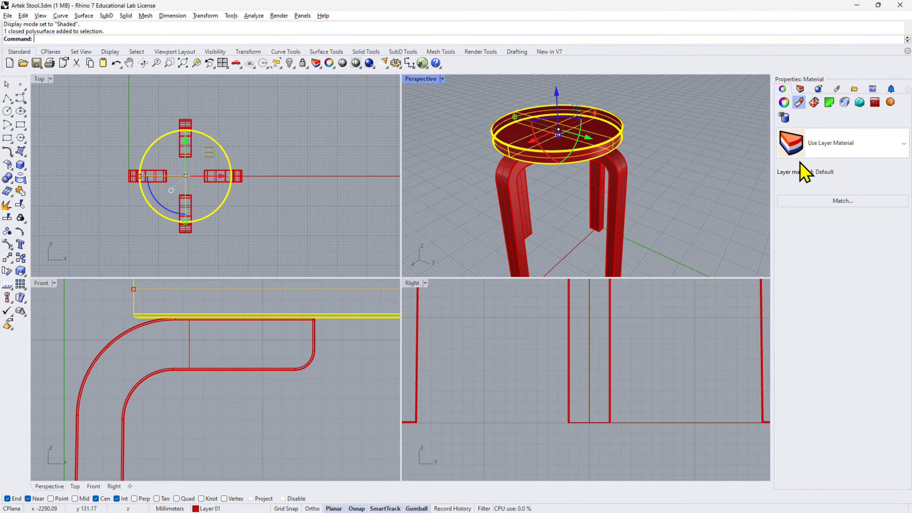
{"action": "left_click", "coordinate": [798, 104]}
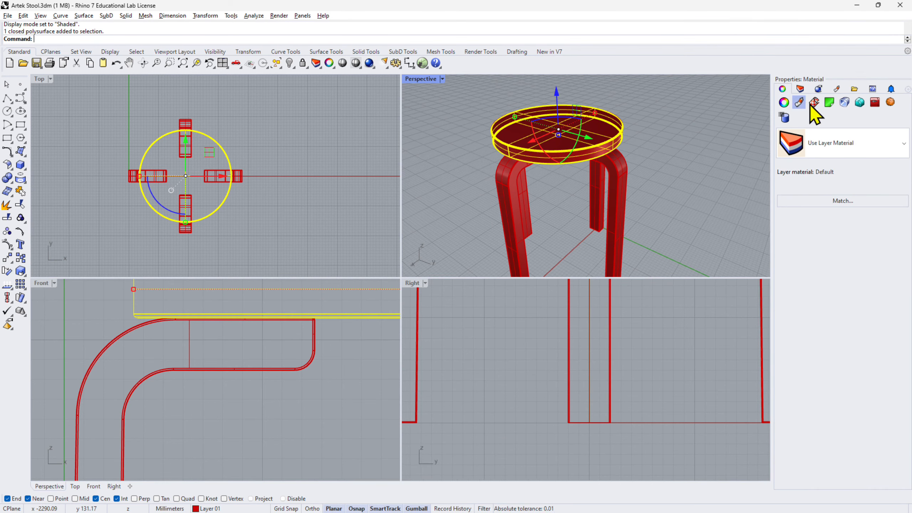
{"action": "left_click", "coordinate": [827, 152]}
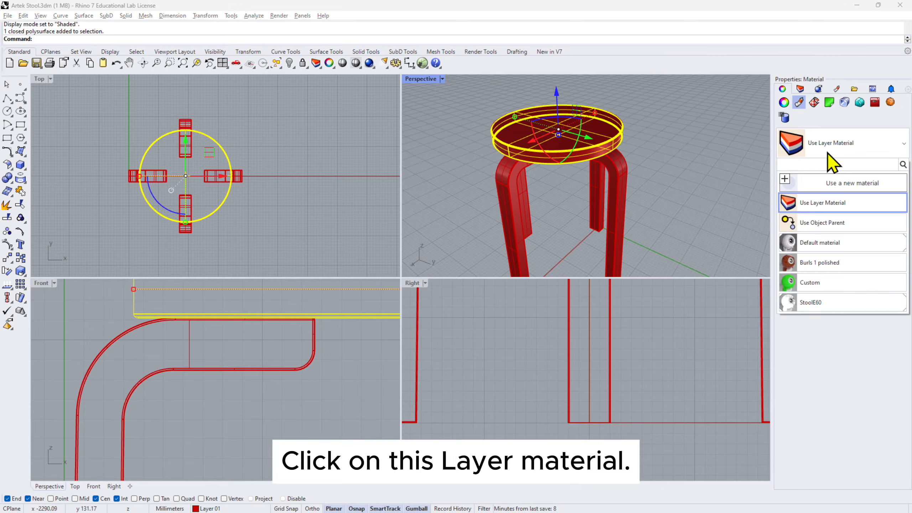
{"action": "left_click", "coordinate": [786, 180]}
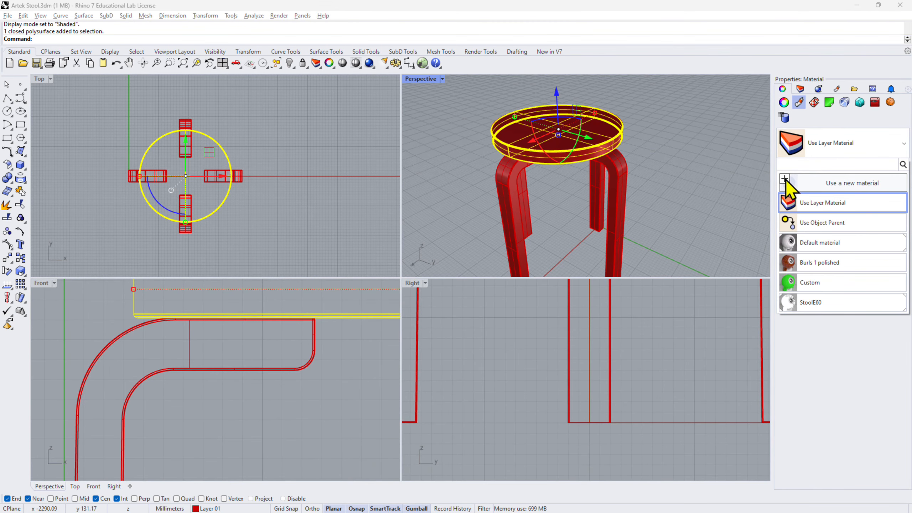
{"action": "left_click", "coordinate": [786, 181]}
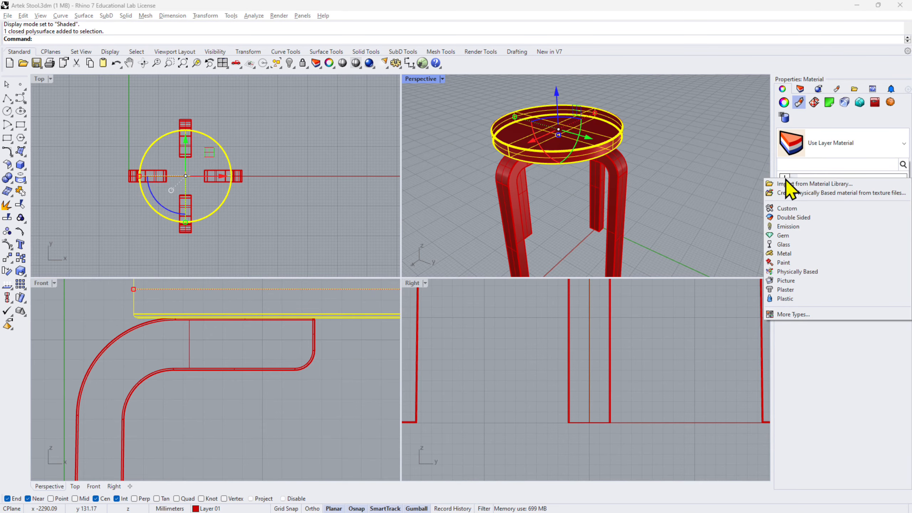
{"action": "left_click", "coordinate": [857, 183]}
{"action": "left_click", "coordinate": [857, 183]}
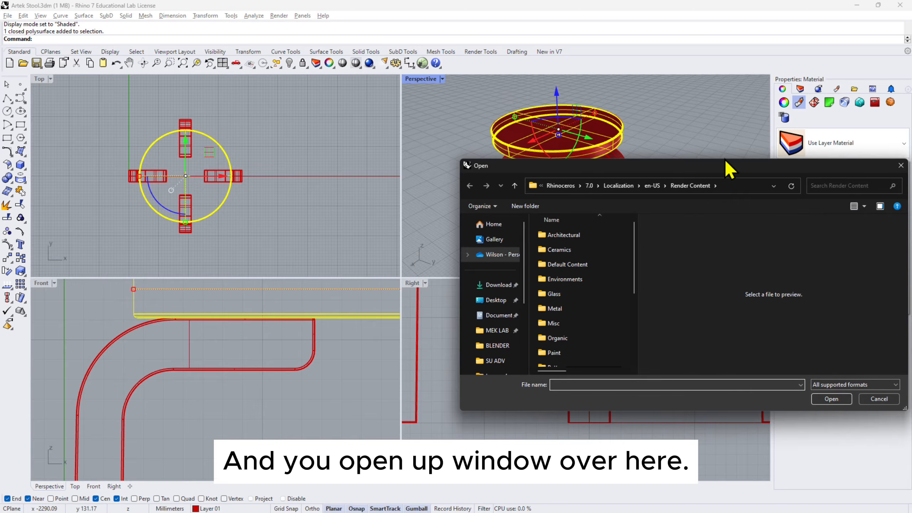
Step: Assign the Maritime pine polished material from the library's Wood > Pine folder to the seat
{"action": "left_click_drag", "start_coordinate": [724, 169], "coordinate": [647, 159]}
{"action": "scroll", "coordinate": [505, 293], "scroll_direction": "down", "scroll_amount": 3}
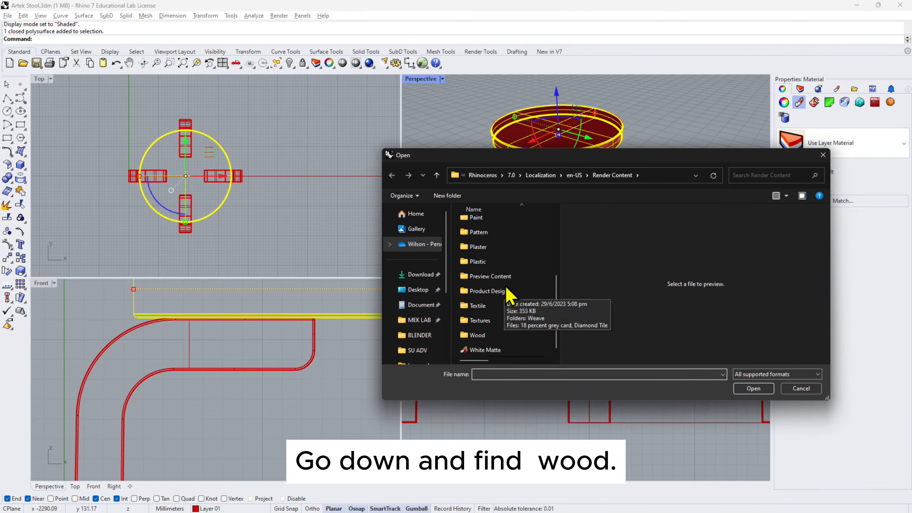
{"action": "double_click", "coordinate": [497, 336]}
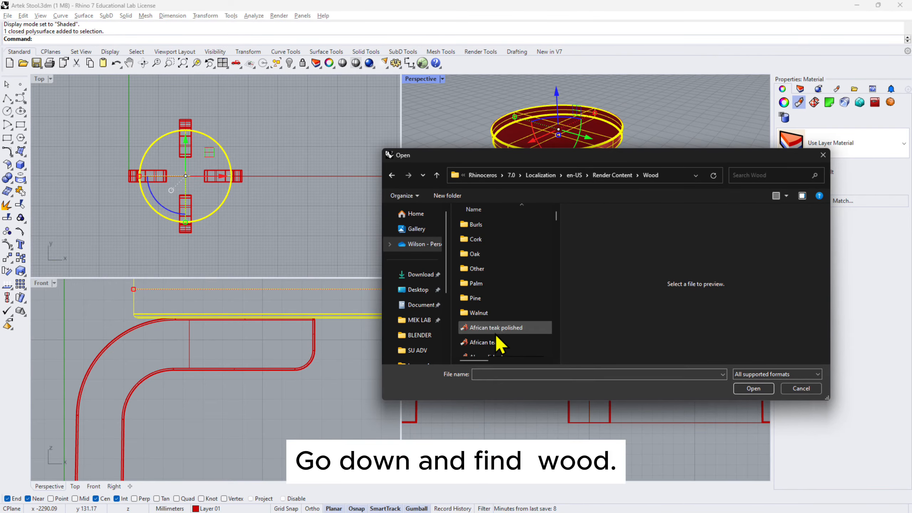
{"action": "double_click", "coordinate": [517, 298]}
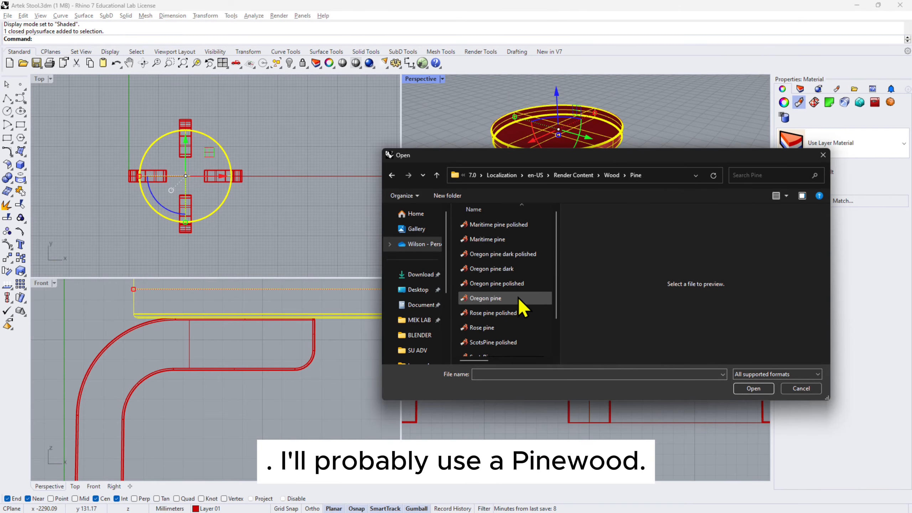
{"action": "left_click", "coordinate": [499, 225]}
{"action": "left_click", "coordinate": [752, 388]}
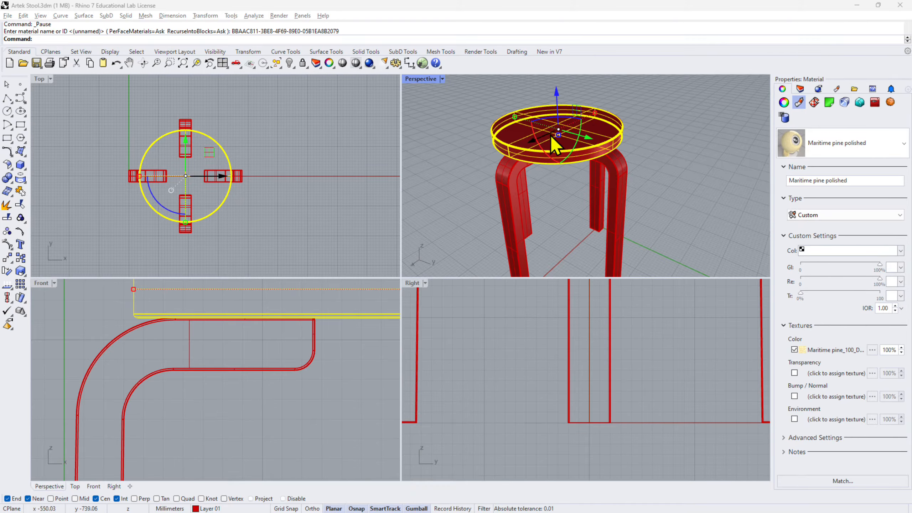
Step: Set the perspective viewport's display mode to Rendered and deselect the seat
{"action": "mouse_move", "coordinate": [654, 149]}
{"action": "right_mouse_down"}
{"action": "mouse_move", "coordinate": [653, 139]}
{"action": "mouse_move", "coordinate": [654, 153]}
{"action": "right_mouse_up"}
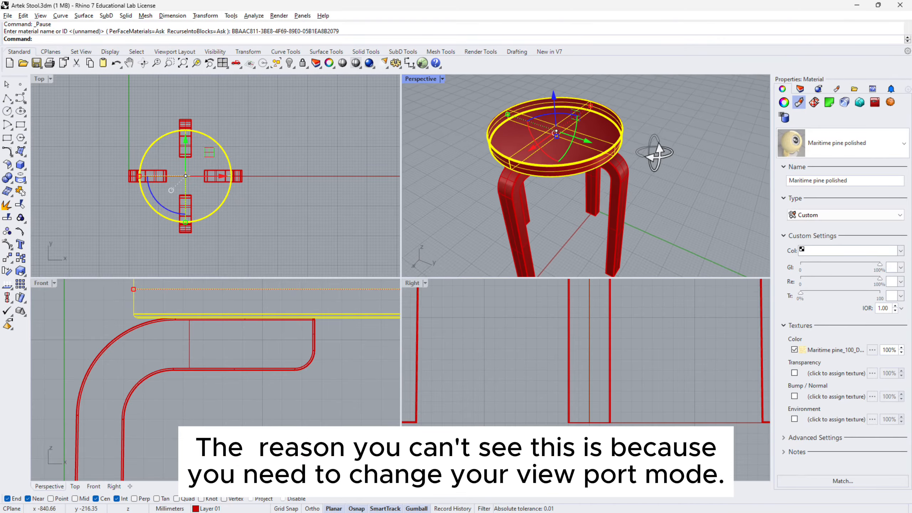
{"action": "left_click", "coordinate": [442, 79]}
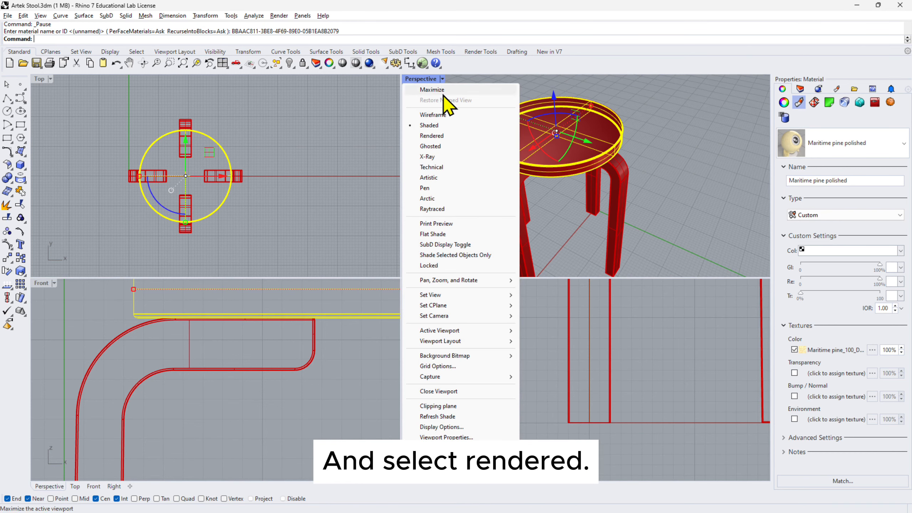
{"action": "left_click", "coordinate": [445, 132]}
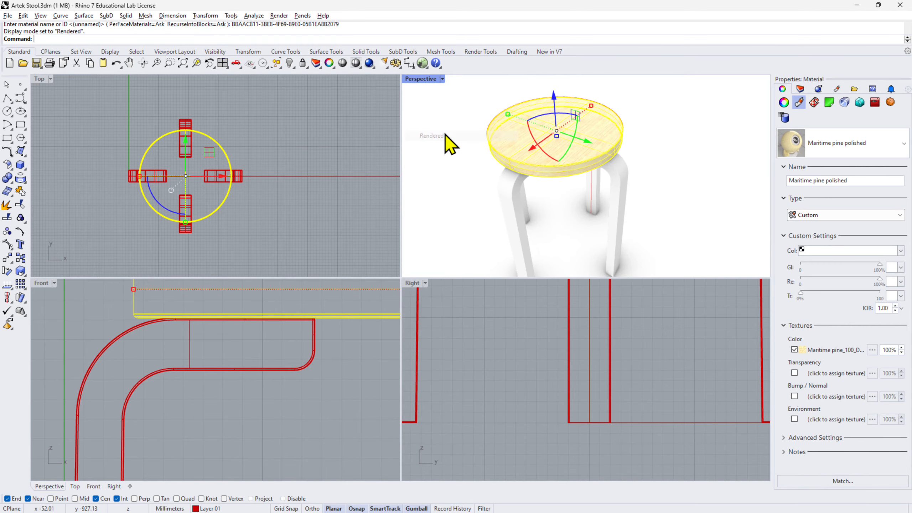
{"action": "left_click", "coordinate": [650, 142]}
{"action": "scroll", "coordinate": [650, 143], "scroll_direction": "up", "scroll_amount": 5}
{"action": "right_click_drag", "start_coordinate": [649, 144], "coordinate": [609, 147]}
Step: Assign the existing Maritime pine polished material to all four legs and clear the selection
{"action": "scroll", "coordinate": [608, 146], "scroll_direction": "down", "scroll_amount": 2}
{"action": "scroll", "coordinate": [681, 176], "scroll_direction": "down", "scroll_amount": 3}
{"action": "left_click", "coordinate": [626, 189]}
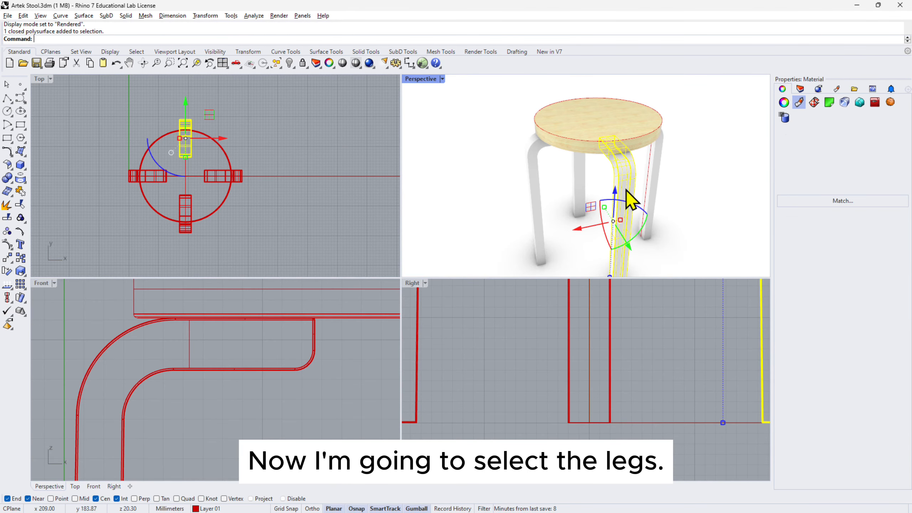
{"action": "left_click", "coordinate": [539, 164], "text": "shift"}
{"action": "left_click", "coordinate": [580, 167], "text": "shift"}
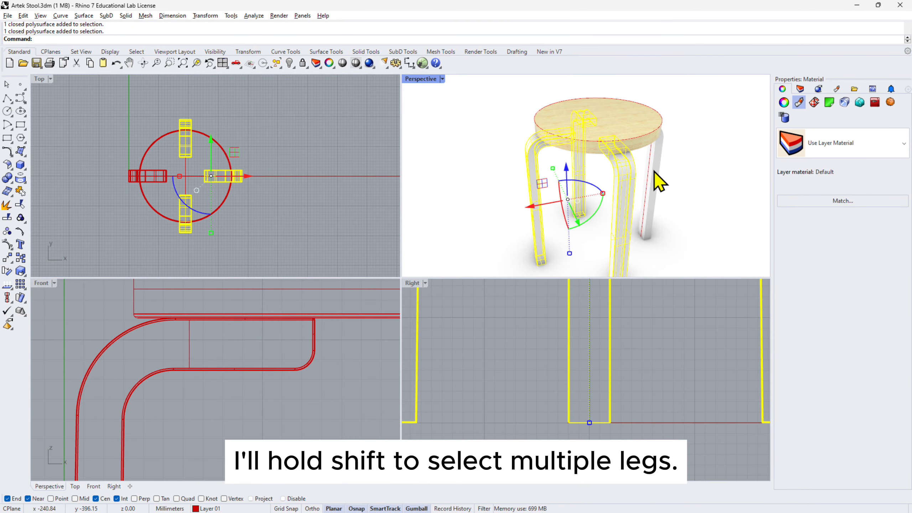
{"action": "left_click", "coordinate": [654, 171], "text": "shift"}
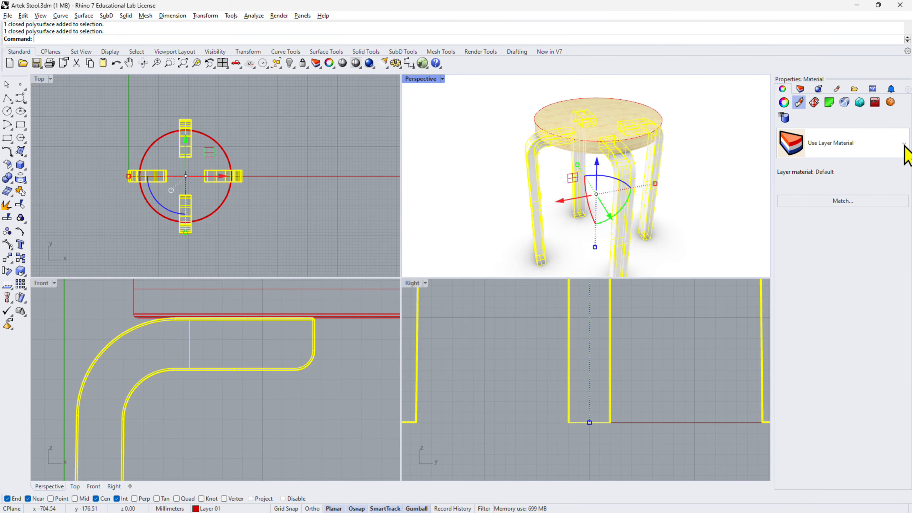
{"action": "left_click", "coordinate": [903, 144]}
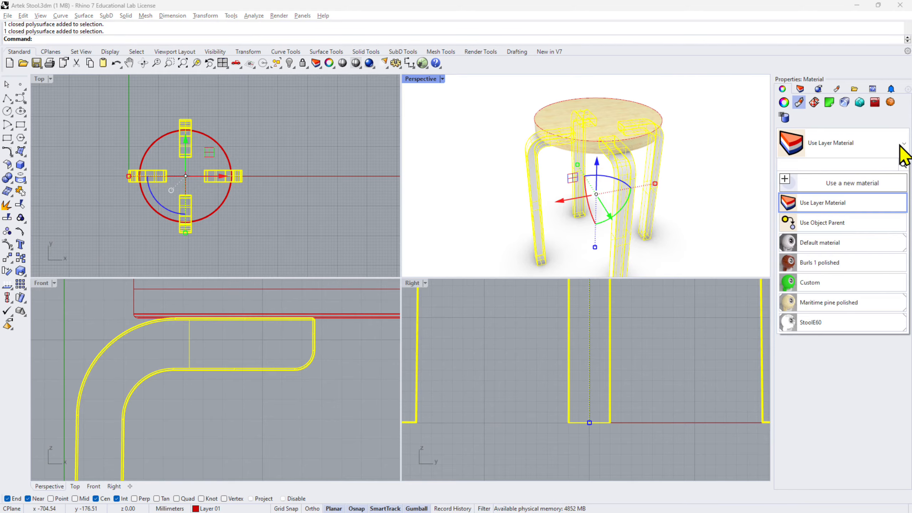
{"action": "left_click", "coordinate": [794, 305]}
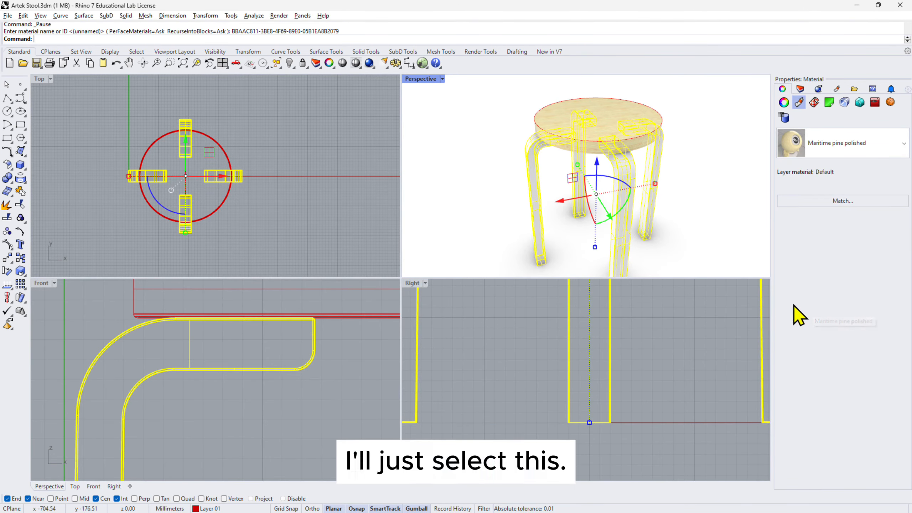
{"action": "left_click", "coordinate": [721, 203]}
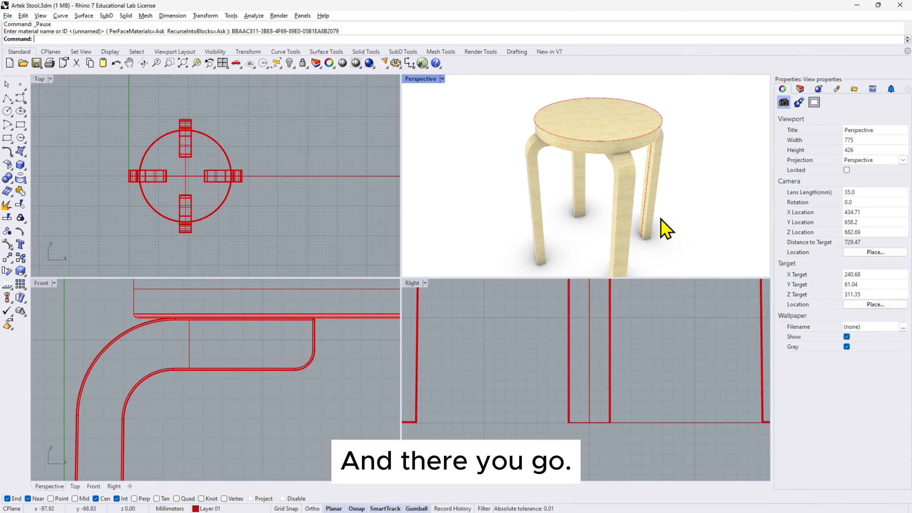